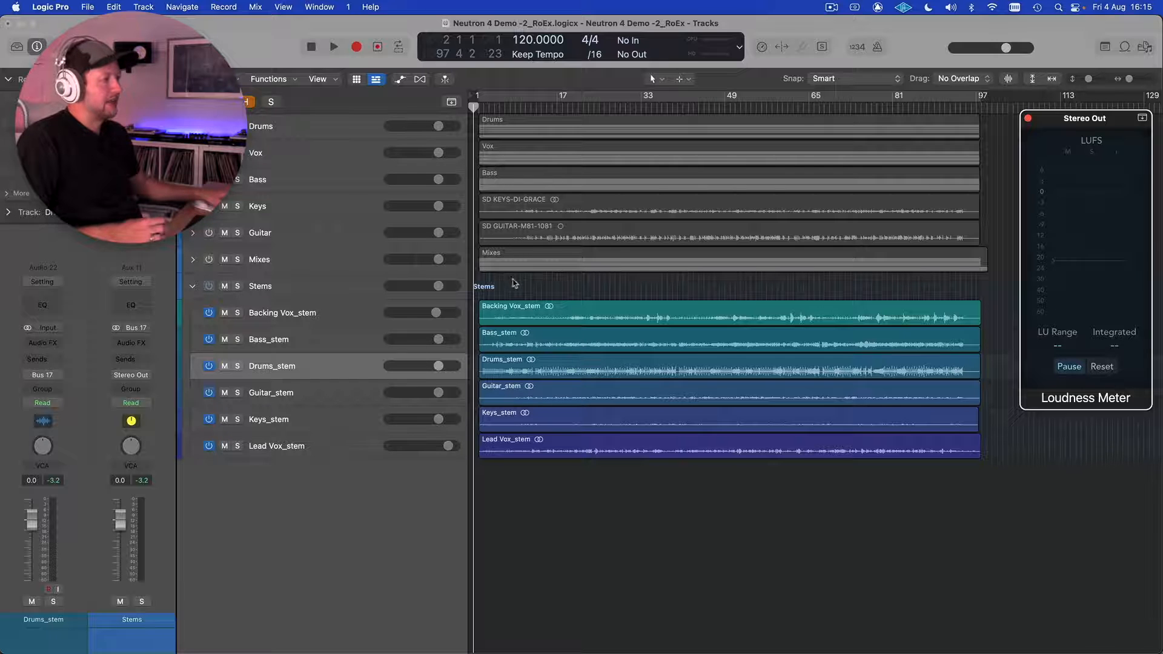
Insert pureComp on the Drums_stem channel, continue in trial mode, and move its window clear of the track regions
{"action": "left_click", "coordinate": [61, 345]}
{"action": "mouse_move", "coordinate": [57, 372]}
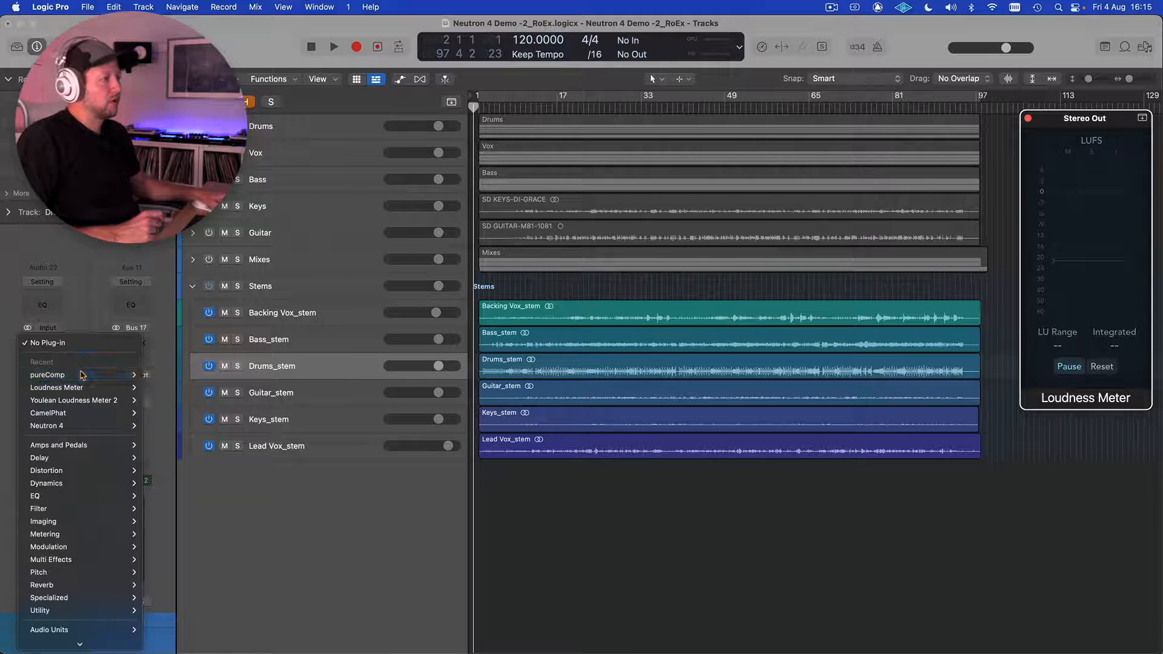
{"action": "left_click", "coordinate": [163, 373]}
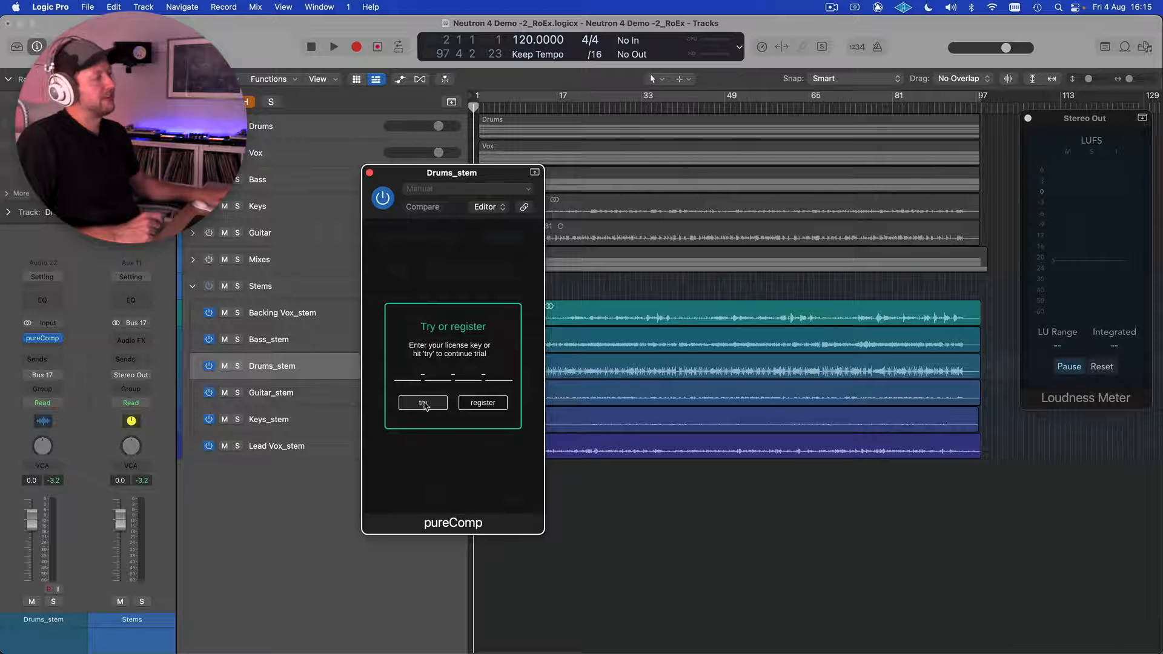
{"action": "left_click", "coordinate": [423, 403]}
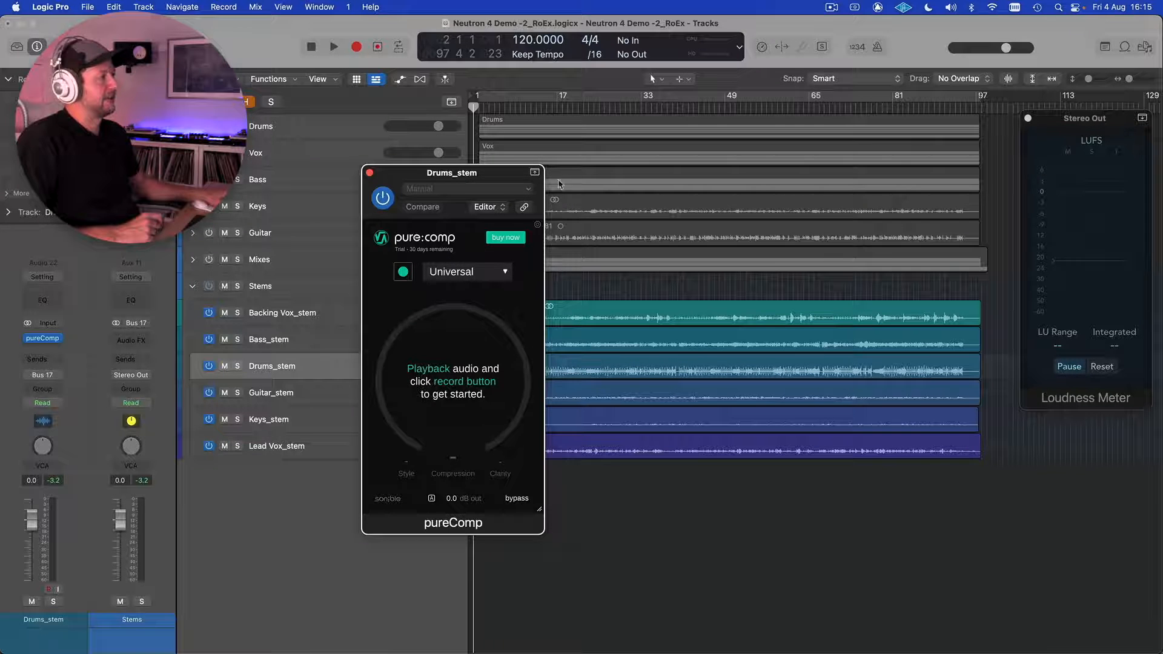
{"action": "left_click_drag", "start_coordinate": [506, 179], "coordinate": [416, 180]}
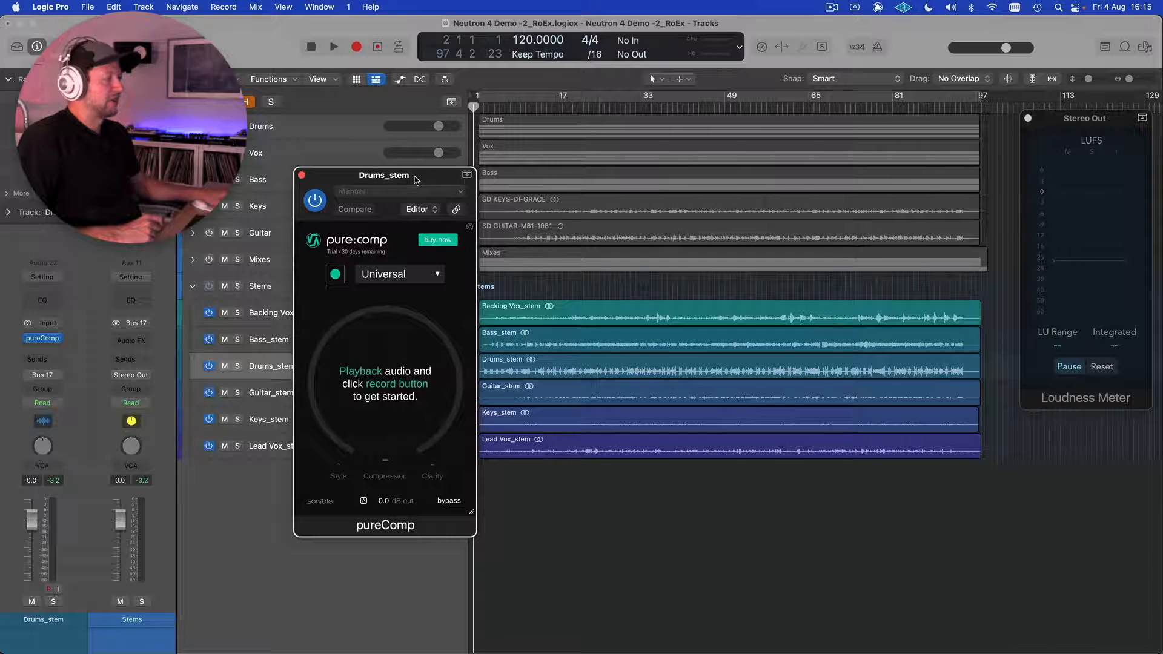
{"action": "left_click_drag", "start_coordinate": [416, 179], "coordinate": [383, 180]}
Solo the Drums_stem track and choose the Drums profile in pure:comp
{"action": "left_click", "coordinate": [238, 366]}
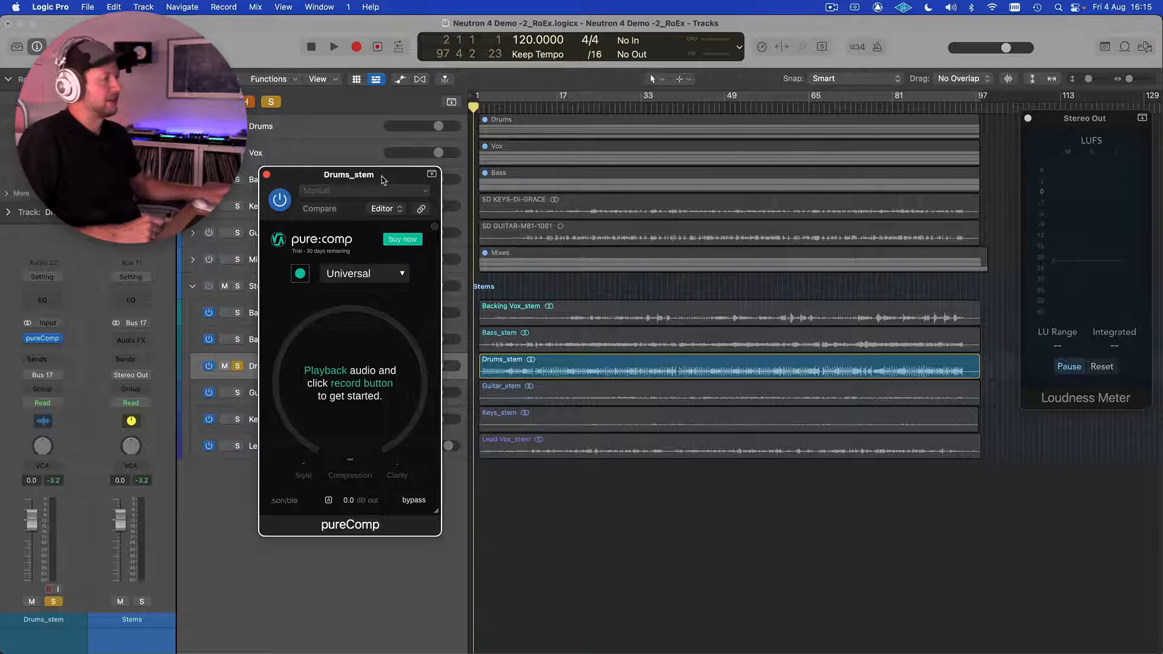
{"action": "left_click", "coordinate": [394, 276]}
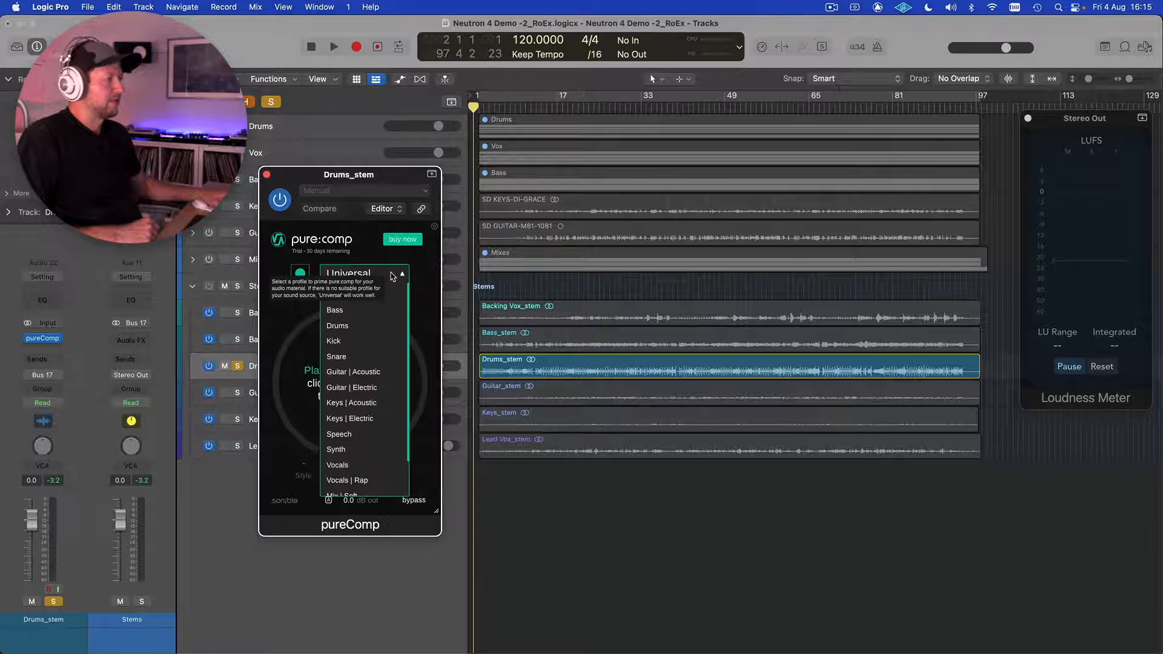
{"action": "left_click", "coordinate": [371, 328]}
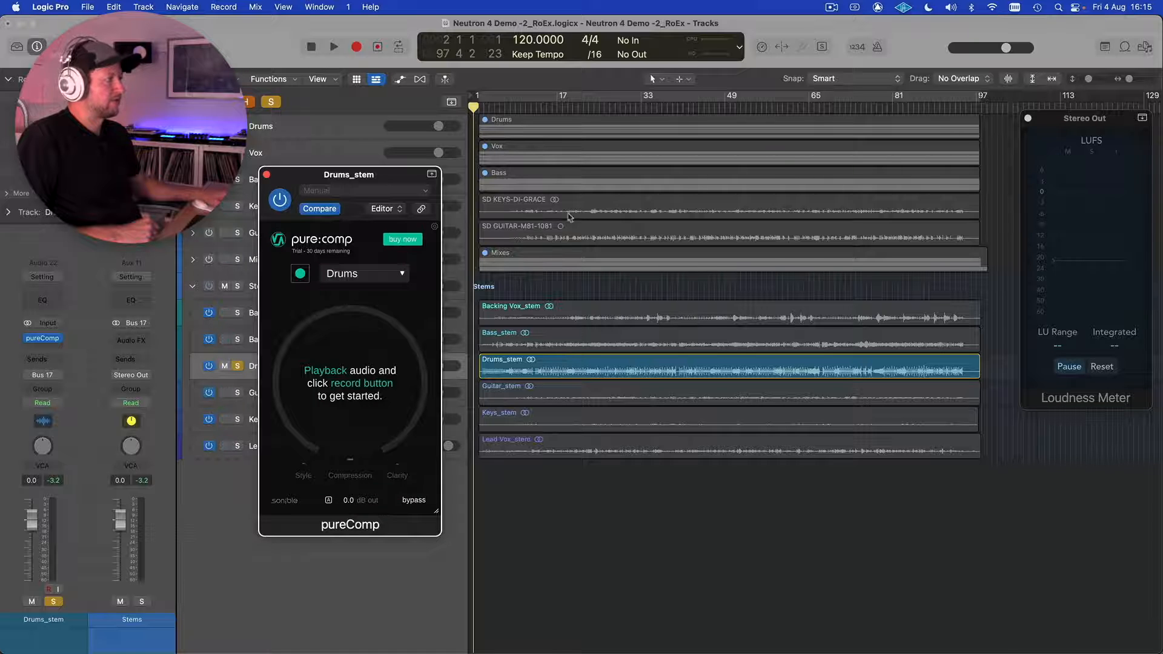
Play the drums from about bar 15 while pure:comp learns its parameters, and stop playback
{"action": "left_click", "coordinate": [552, 115]}
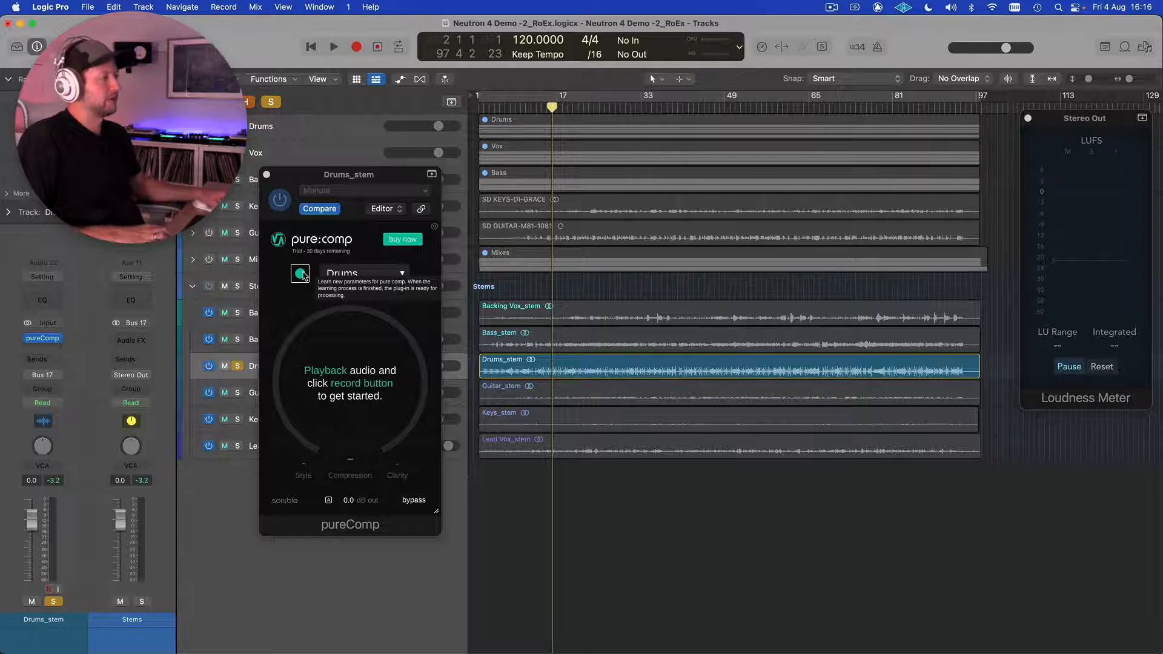
{"action": "key", "text": "space"}
{"action": "left_click", "coordinate": [301, 274]}
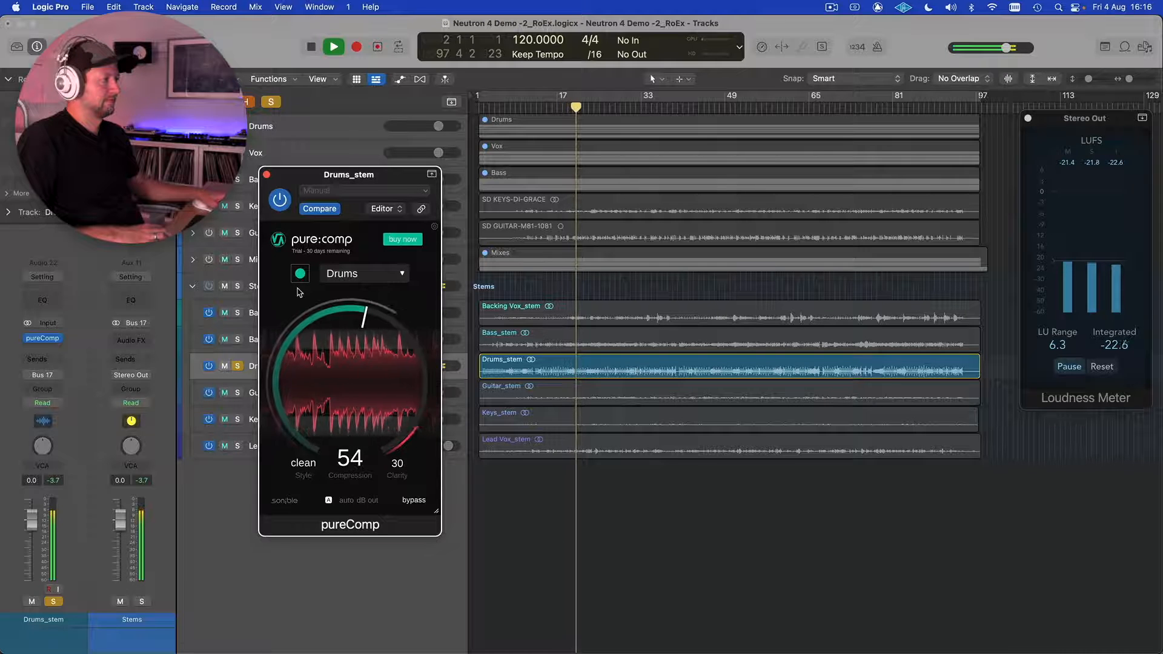
{"action": "key", "text": "space"}
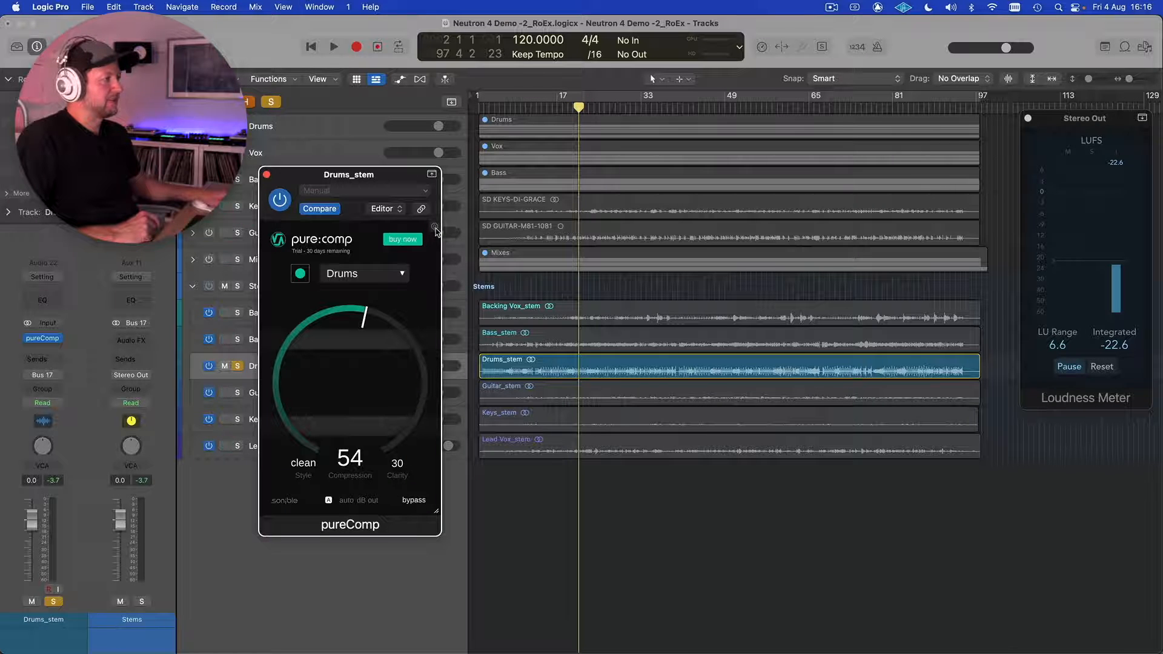
Review pure:comp's options and licence information, and return to the compressor view
{"action": "left_click", "coordinate": [435, 228]}
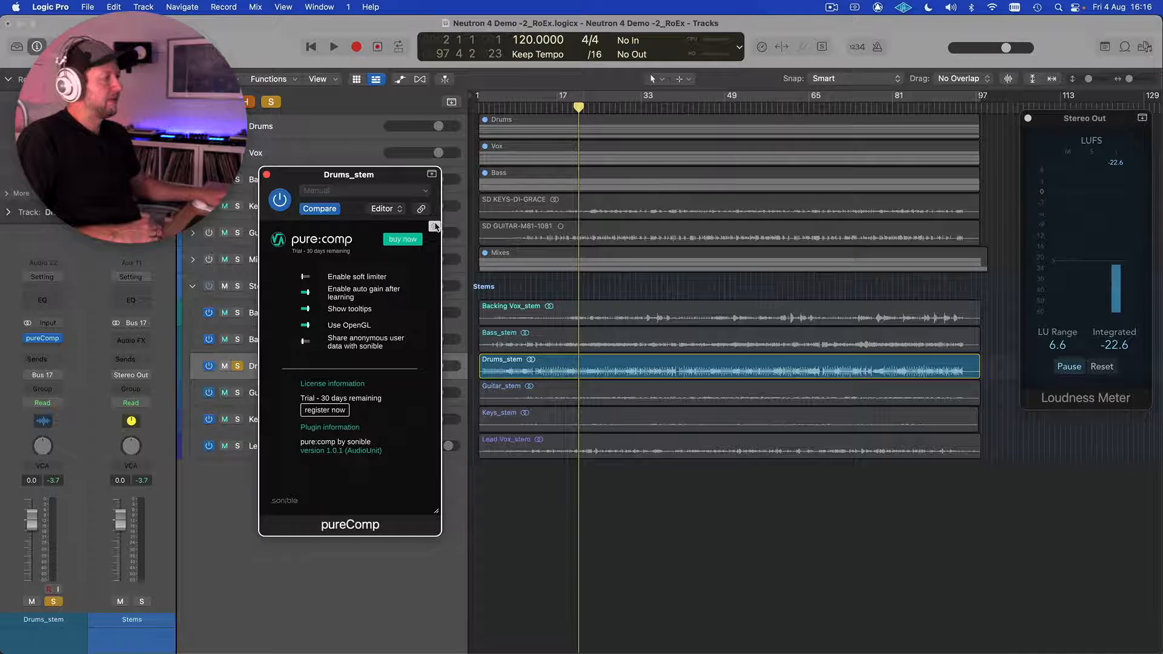
{"action": "left_click", "coordinate": [434, 226]}
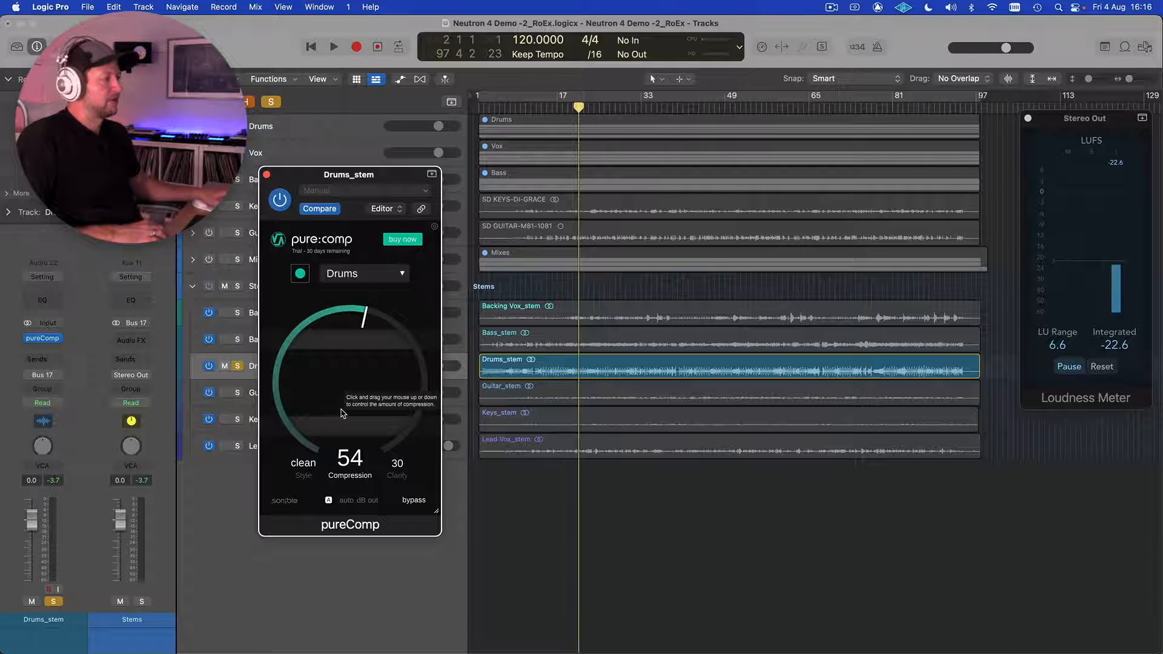
Lower Compression to 0 and sweep it up to 100 while playing the drums with auto gain off
{"action": "left_click_drag", "start_coordinate": [347, 365], "coordinate": [339, 522]}
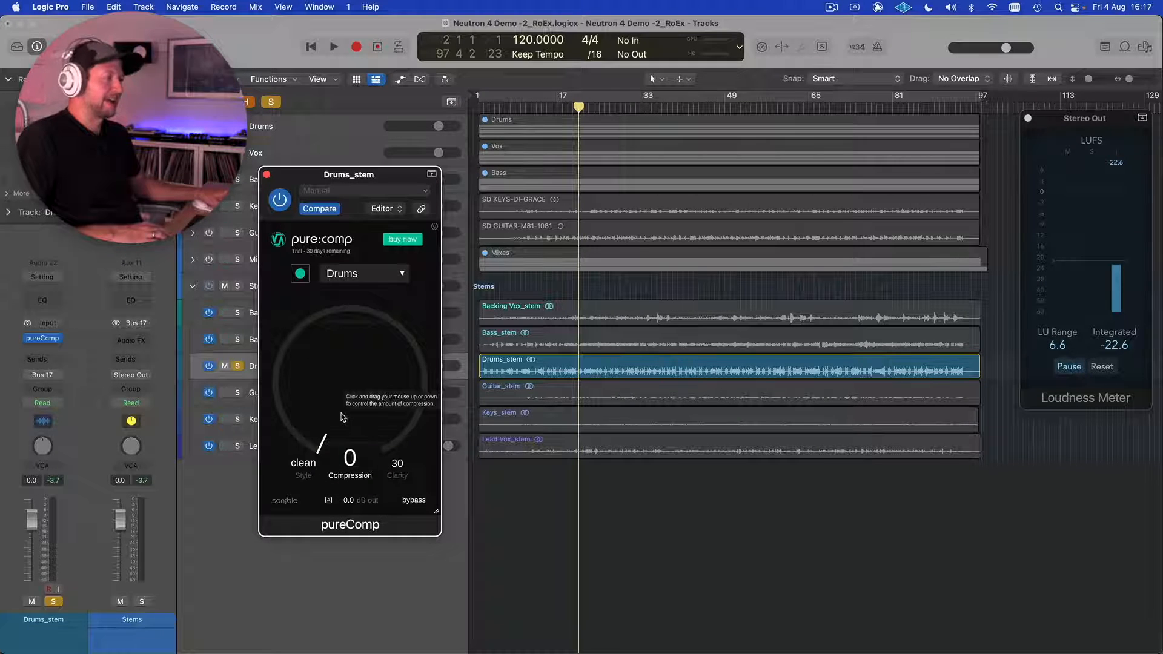
{"action": "mouse_move", "coordinate": [340, 420]}
{"action": "left_mouse_down"}
{"action": "mouse_move", "coordinate": [347, 321]}
{"action": "mouse_move", "coordinate": [330, 440]}
{"action": "left_mouse_up"}
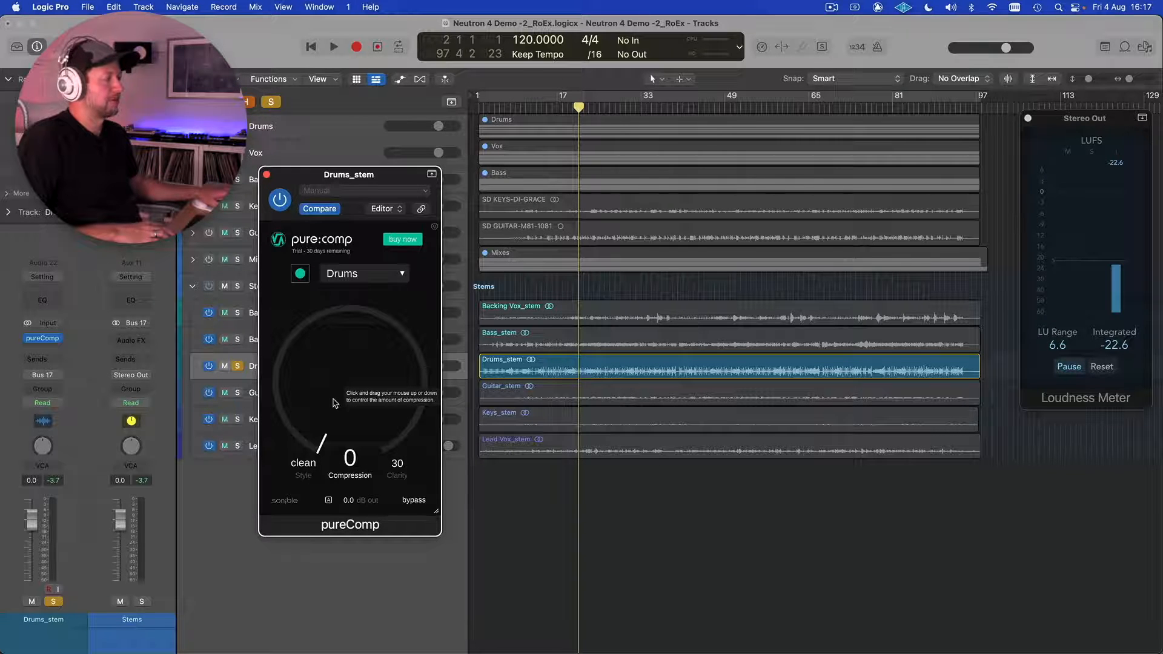
{"action": "key", "text": "space"}
{"action": "left_click_drag", "start_coordinate": [335, 404], "coordinate": [361, 245]}
{"action": "key", "text": "space"}
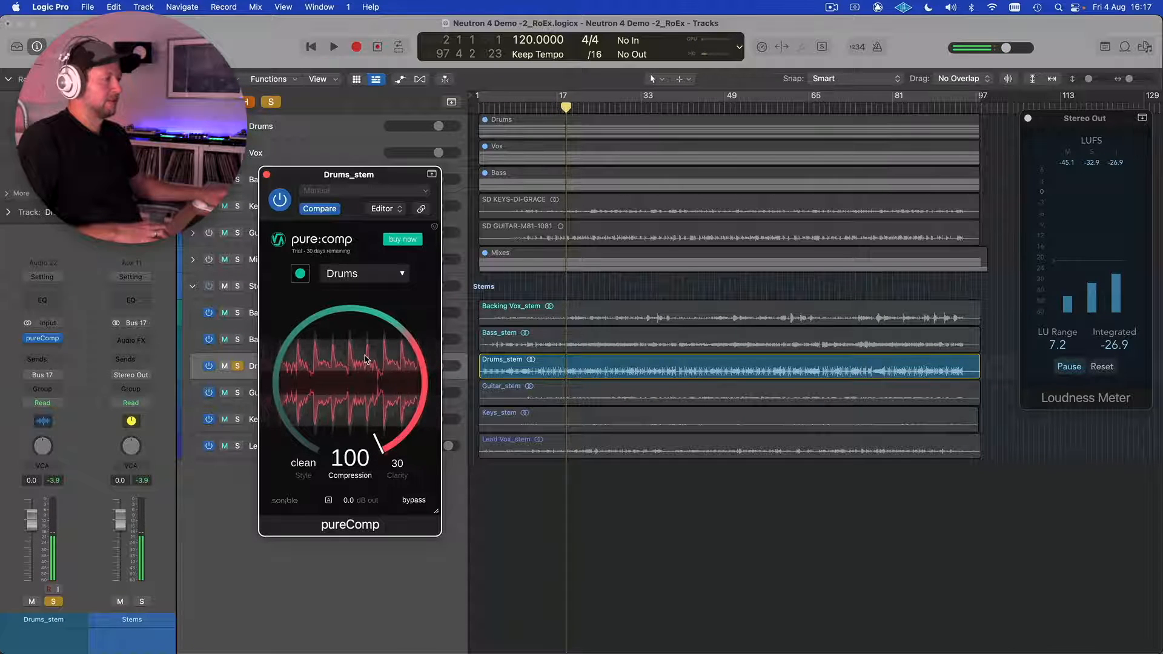
Enable auto gain and sweep Compression from 0 to 100 while playing the drums
{"action": "left_click", "coordinate": [328, 501]}
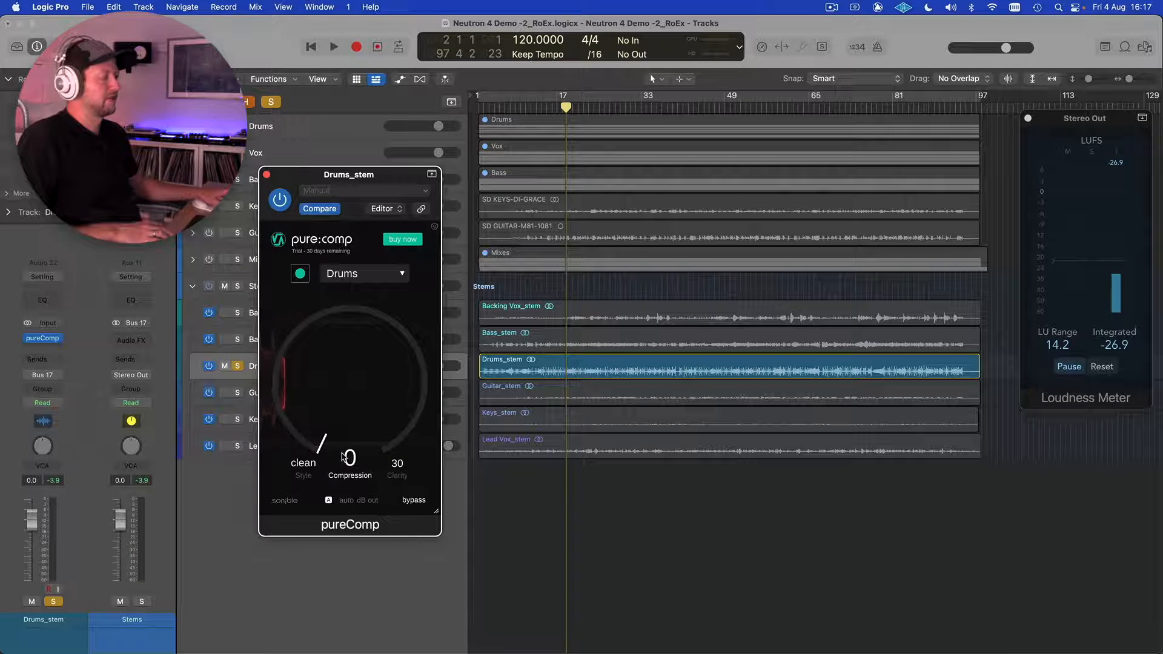
{"action": "key", "text": "space"}
{"action": "left_click_drag", "start_coordinate": [349, 389], "coordinate": [368, 239]}
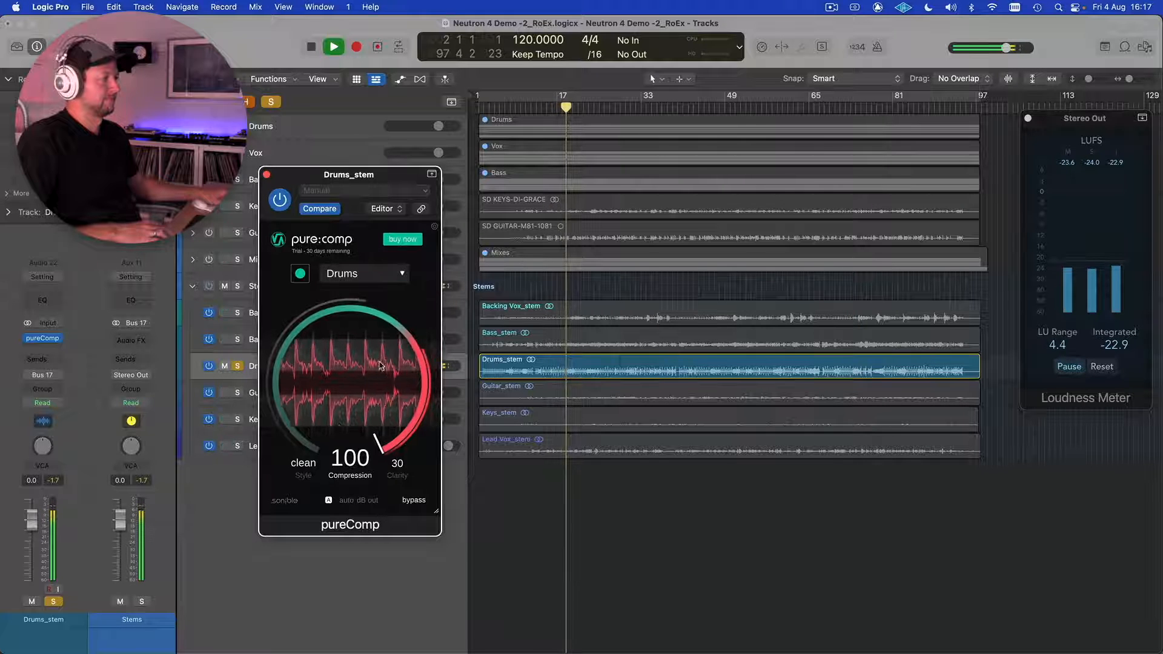
{"action": "key", "text": "space"}
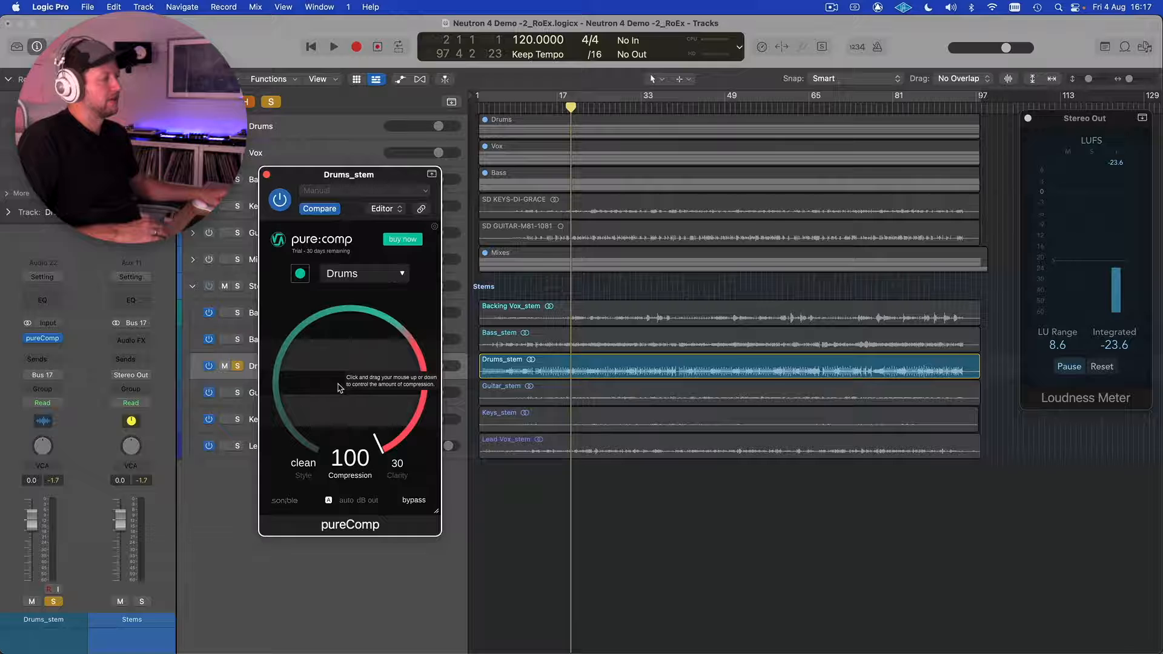
Try manual output gain in place of auto gain, and restore the automatic setting
{"action": "left_click", "coordinate": [328, 501]}
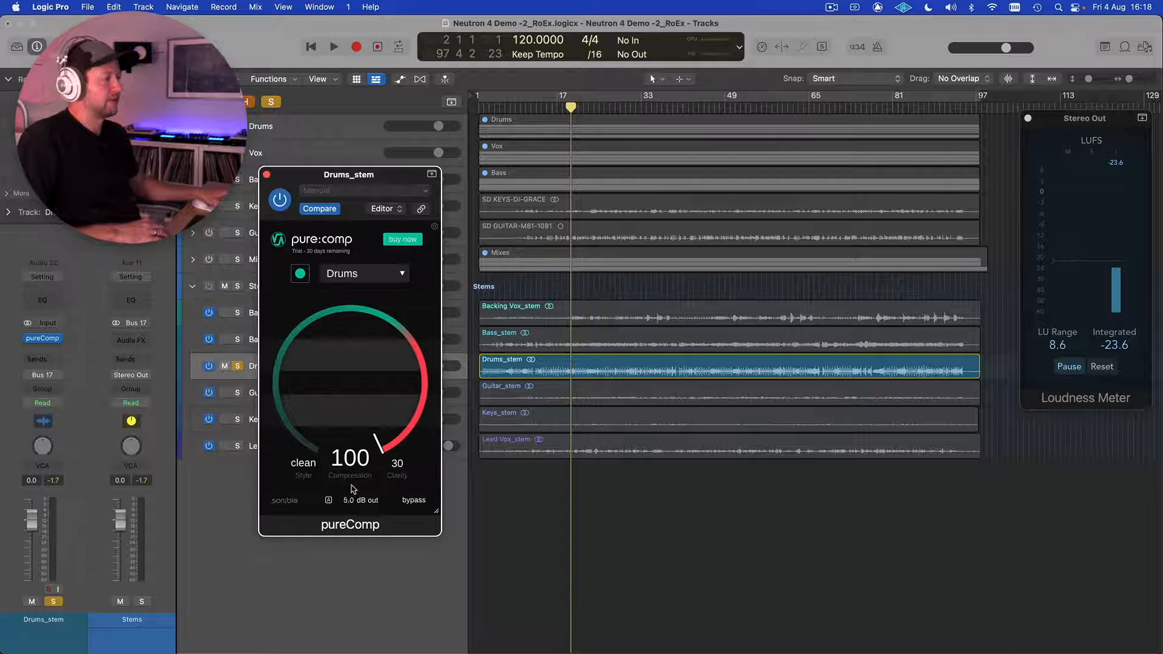
{"action": "left_click_drag", "start_coordinate": [353, 488], "coordinate": [352, 504]}
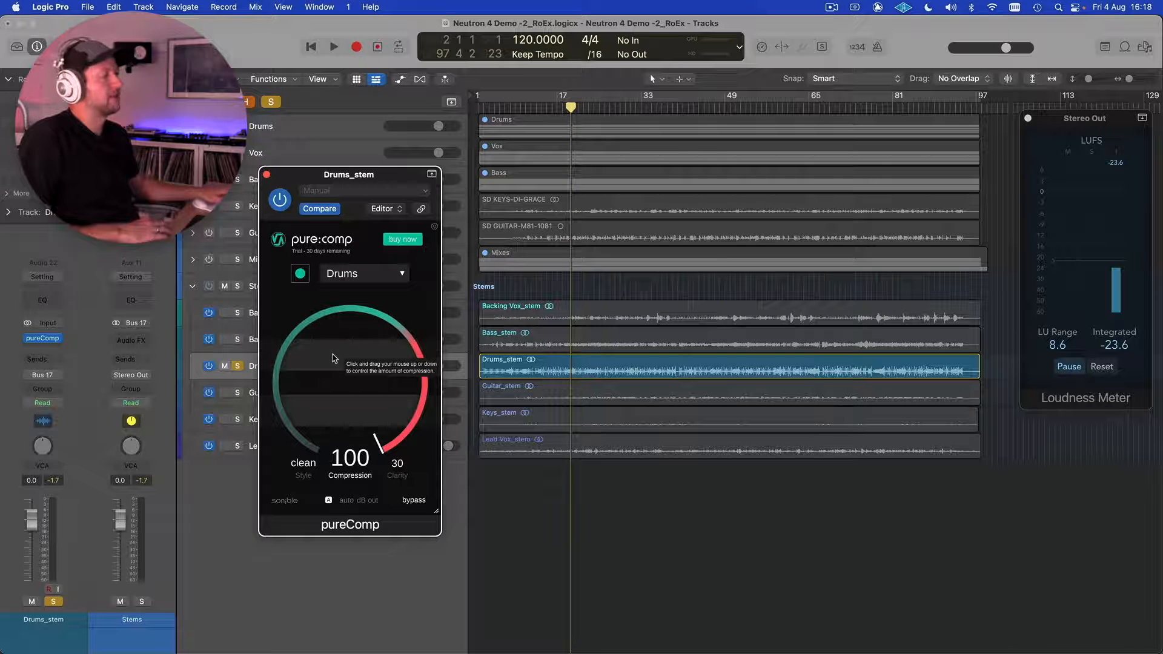
Try several Compression amounts on the drums, including 47, 49 and 72, settling on 59
{"action": "left_click_drag", "start_coordinate": [334, 362], "coordinate": [344, 434]}
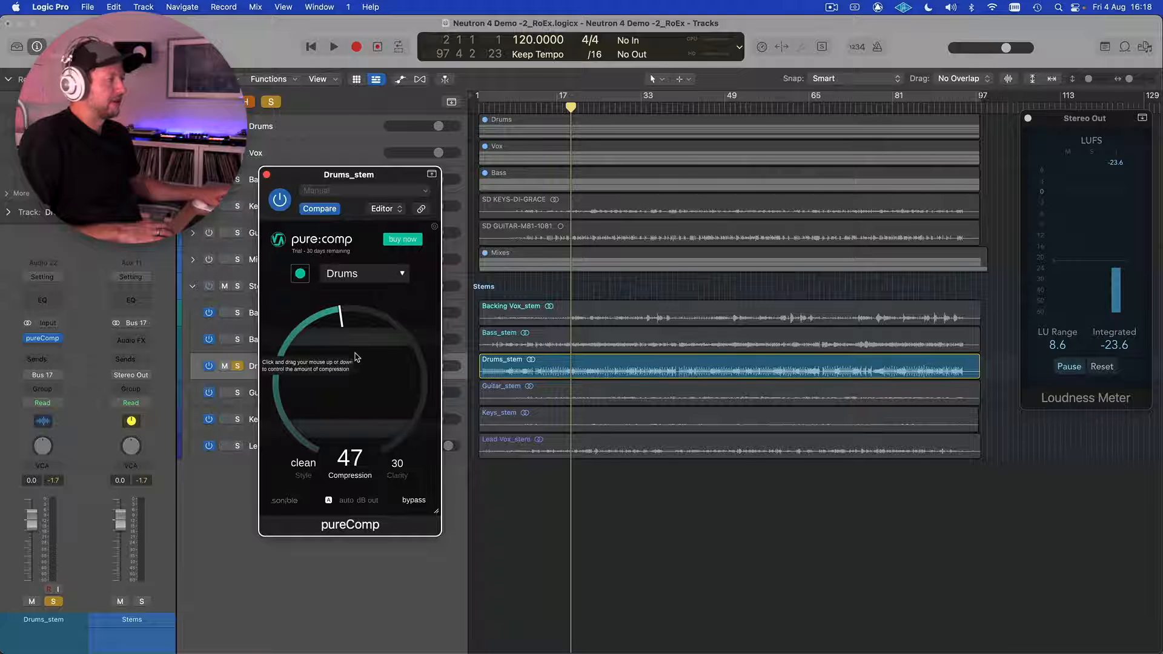
{"action": "mouse_move", "coordinate": [342, 336]}
{"action": "left_mouse_down"}
{"action": "mouse_move", "coordinate": [338, 394]}
{"action": "mouse_move", "coordinate": [347, 333]}
{"action": "left_mouse_up"}
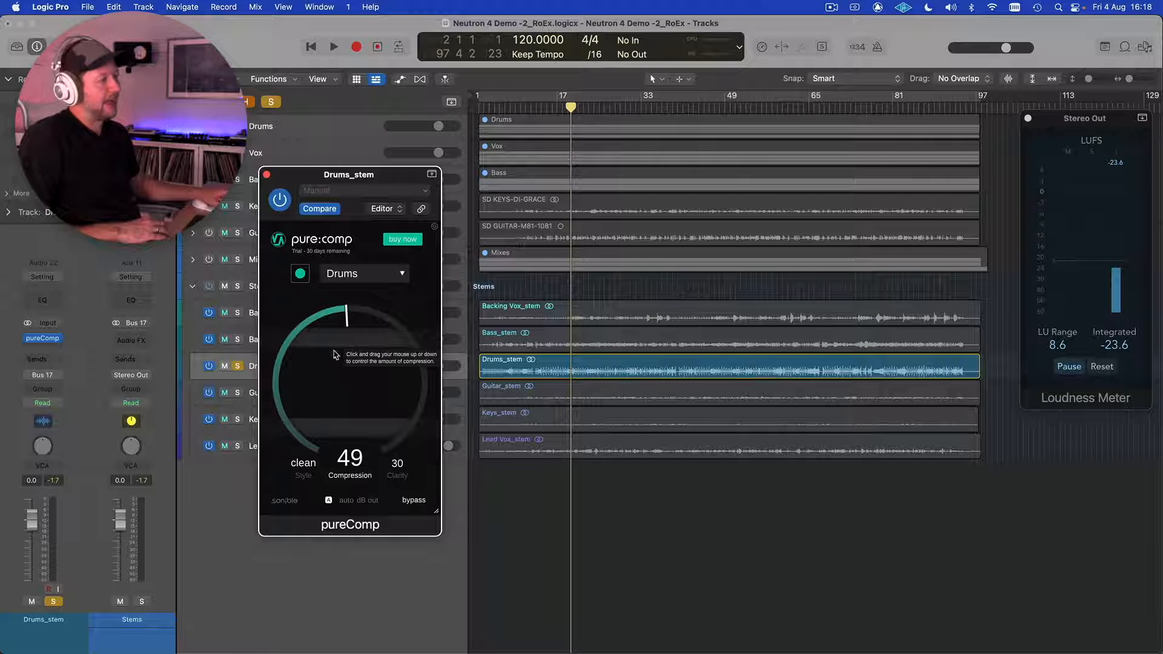
{"action": "left_click_drag", "start_coordinate": [315, 376], "coordinate": [328, 343]}
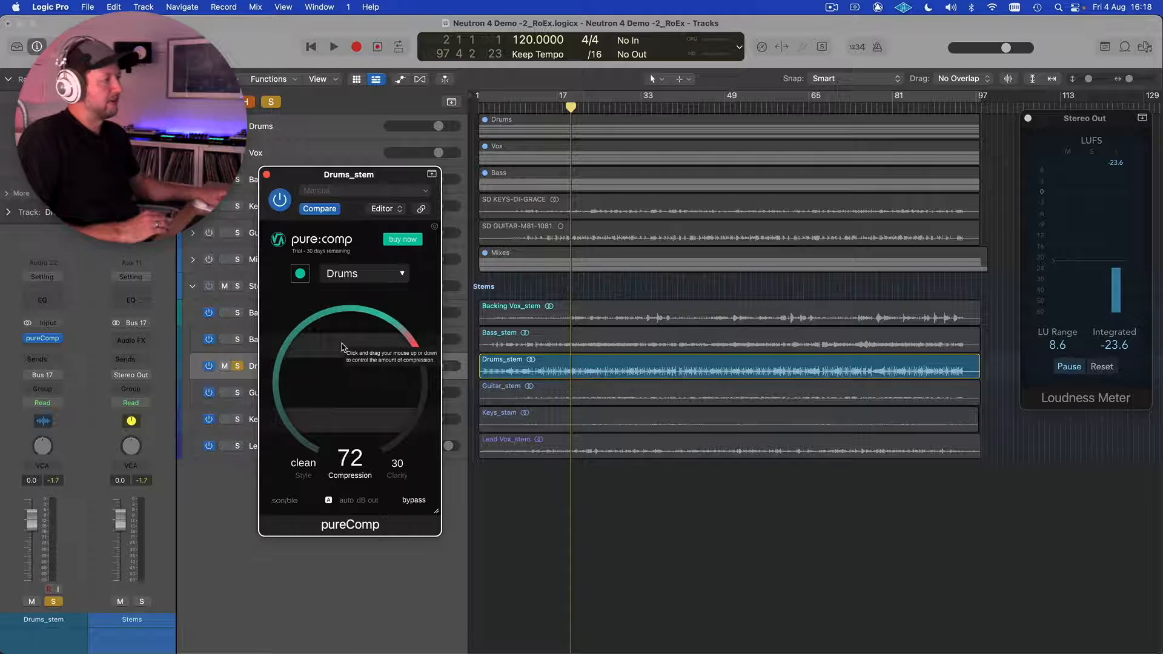
{"action": "left_click_drag", "start_coordinate": [342, 347], "coordinate": [341, 368]}
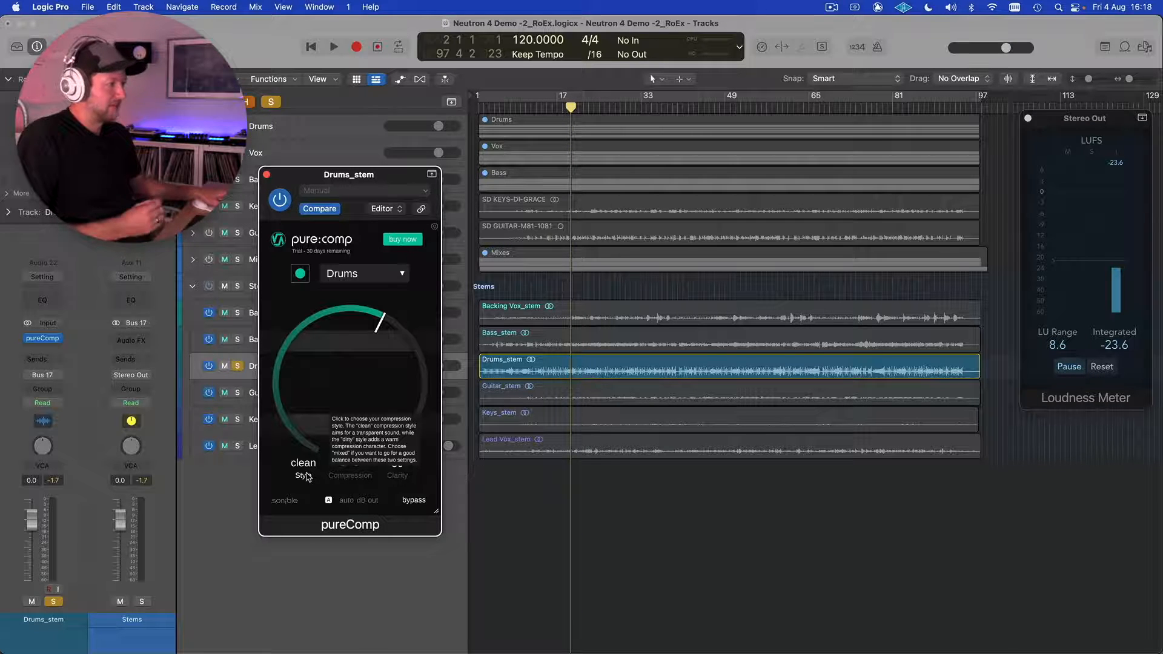
Cycle through the compression styles, choosing mixed, and raise Compression to 62
{"action": "left_click", "coordinate": [307, 481]}
{"action": "left_click", "coordinate": [307, 481]}
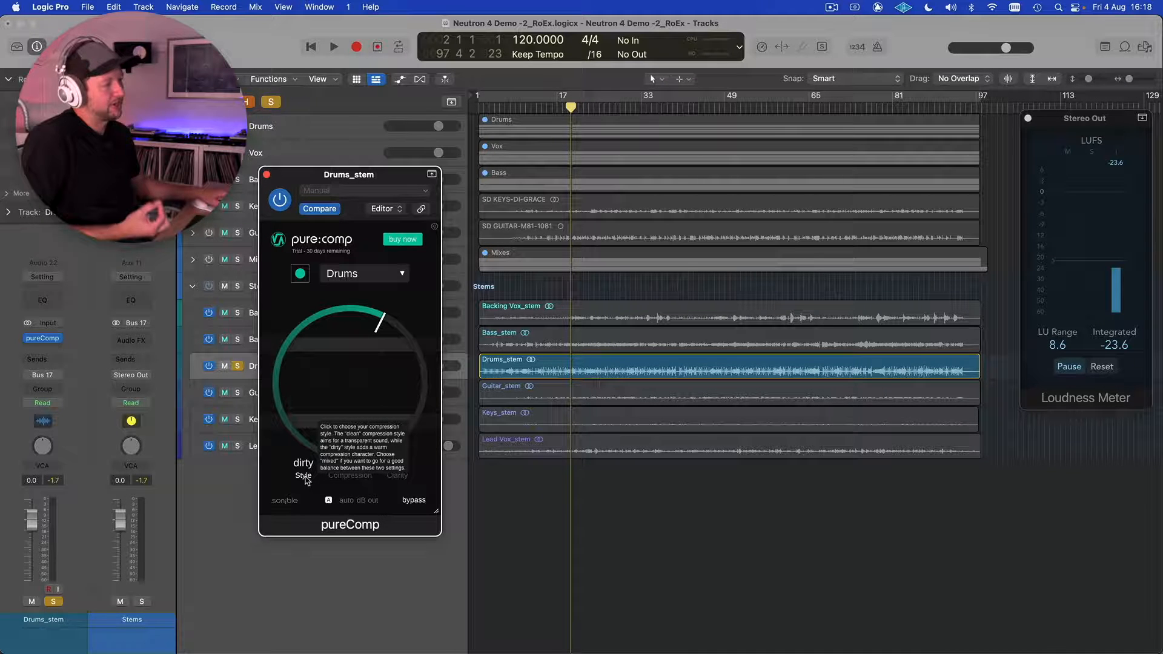
{"action": "left_click", "coordinate": [307, 480]}
{"action": "left_click", "coordinate": [307, 480]}
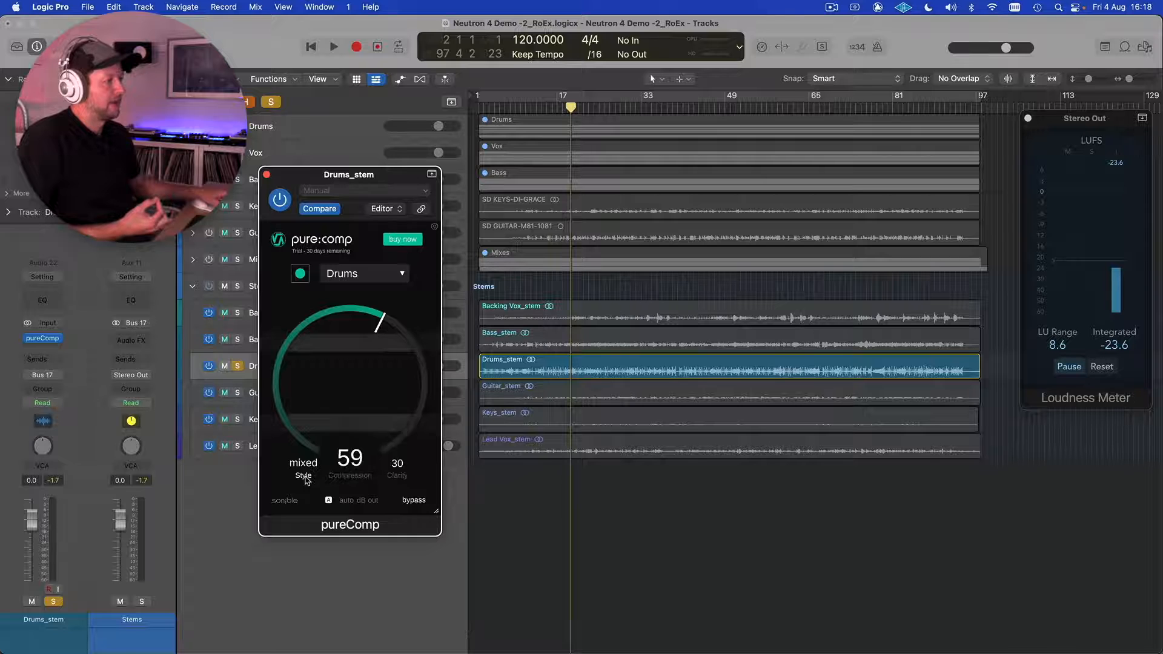
{"action": "mouse_move", "coordinate": [351, 371]}
{"action": "left_mouse_down"}
{"action": "mouse_move", "coordinate": [355, 397]}
{"action": "mouse_move", "coordinate": [357, 358]}
{"action": "mouse_move", "coordinate": [353, 381]}
{"action": "mouse_move", "coordinate": [355, 366]}
{"action": "left_mouse_up"}
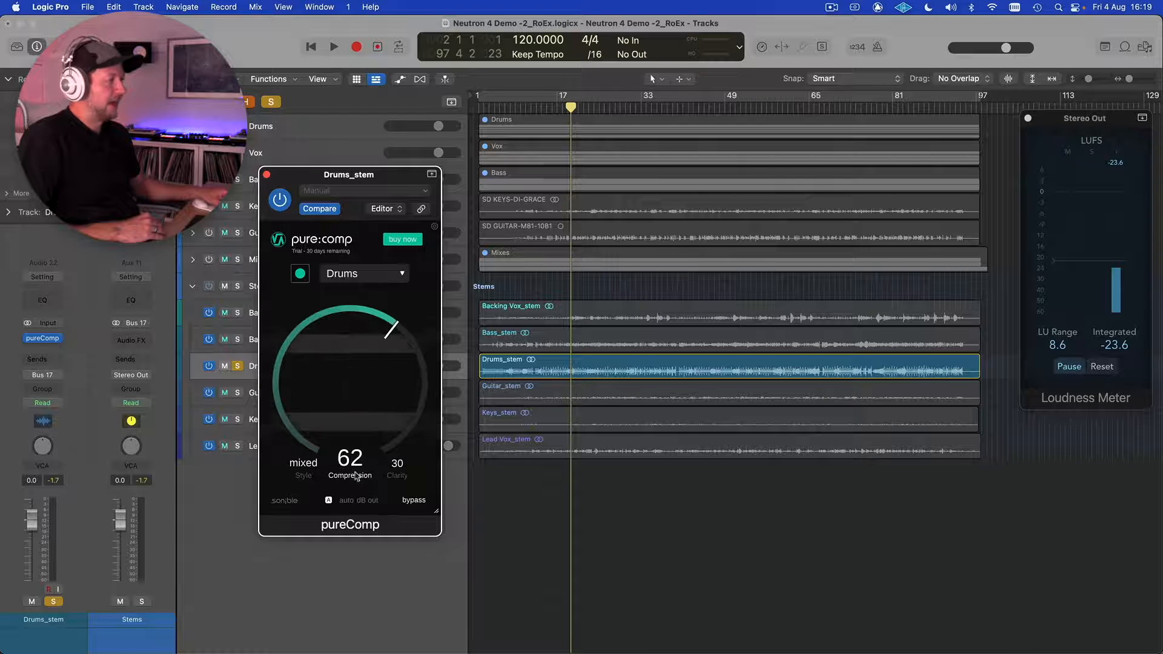
{"action": "mouse_move", "coordinate": [399, 482]}
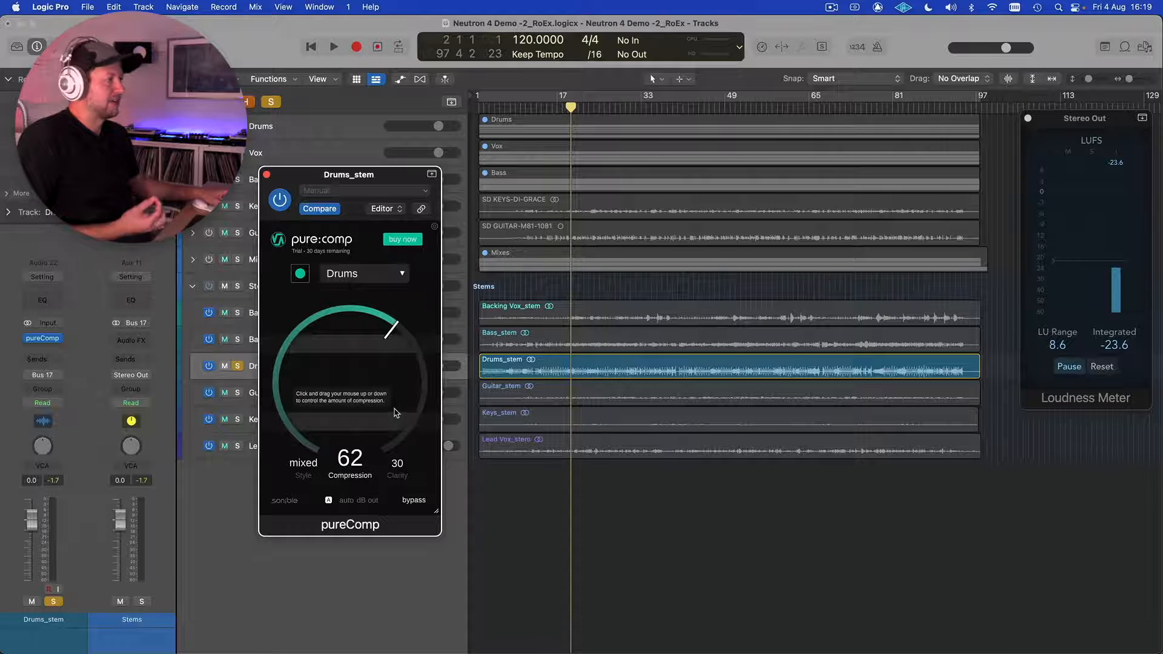
Play the drums while switching the compression style to dirty and lowering Compression to 0
{"action": "key", "text": "space"}
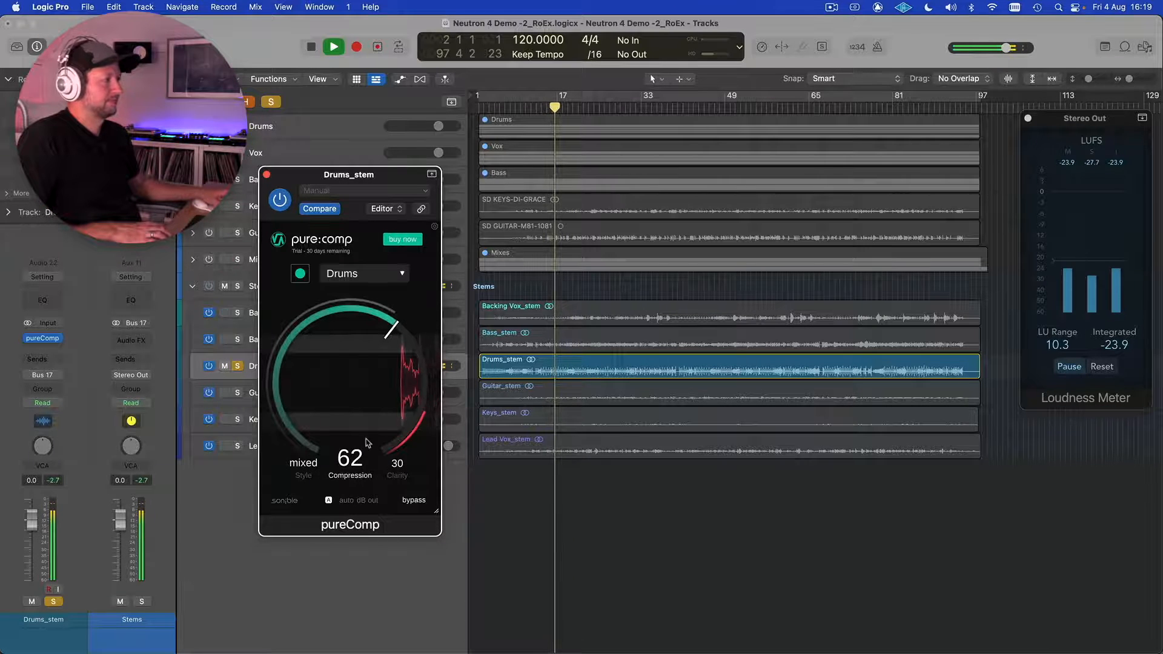
{"action": "left_click", "coordinate": [304, 476]}
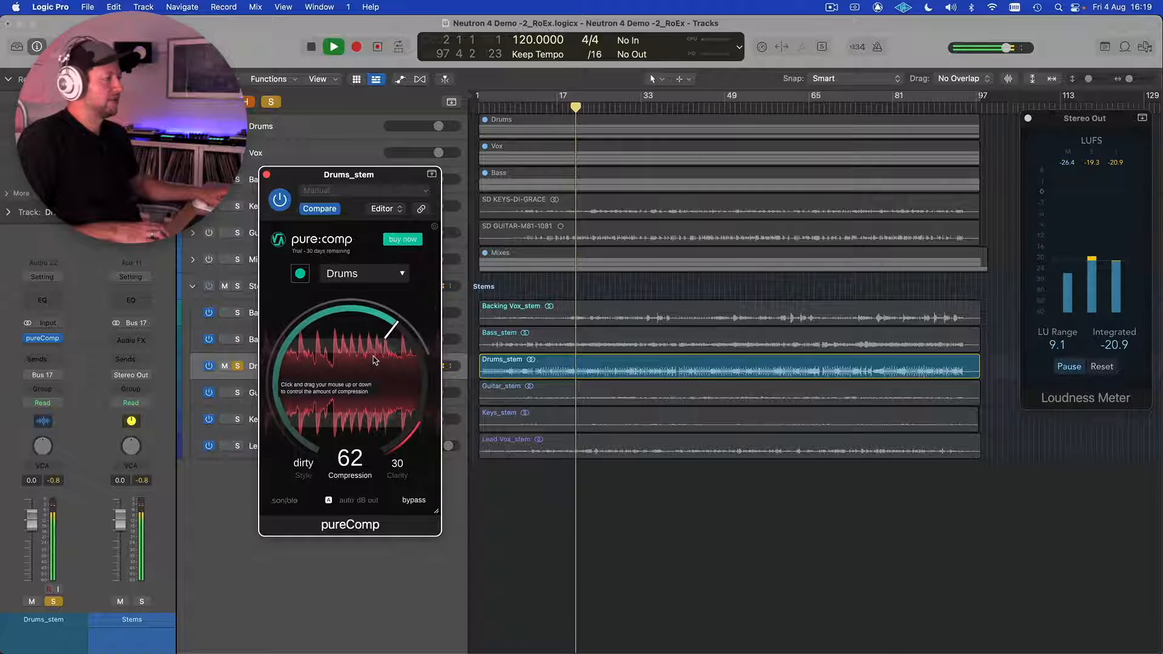
{"action": "left_click_drag", "start_coordinate": [374, 362], "coordinate": [366, 472]}
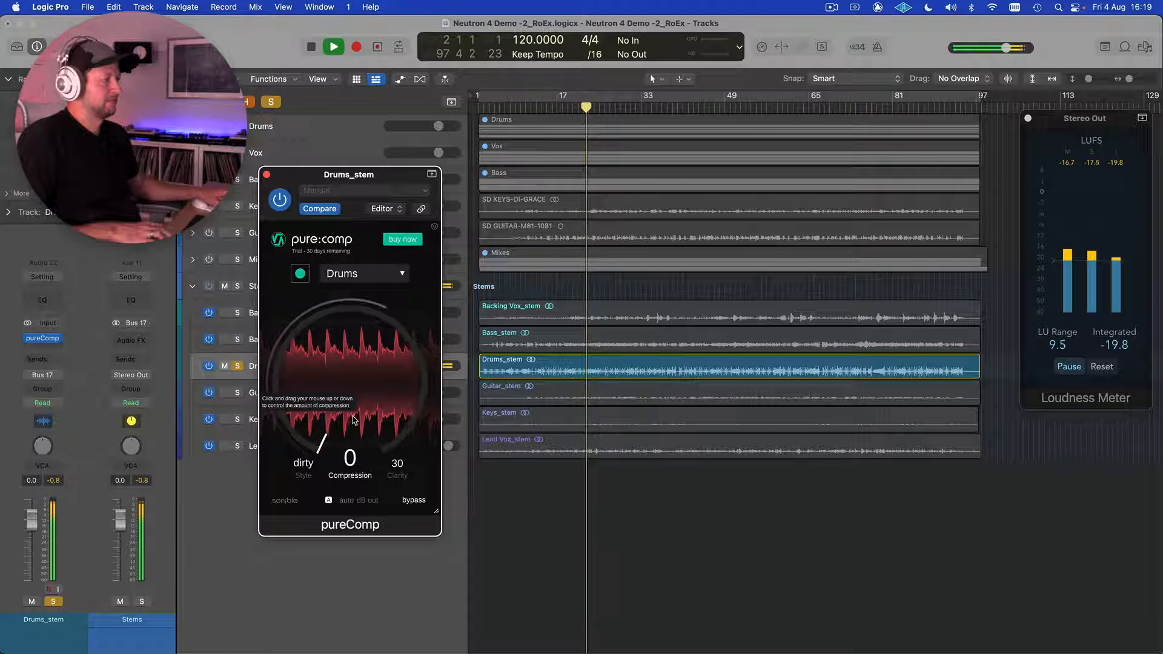
Compare the playing drums with pure:comp bypassed and active, and stop playback
{"action": "left_click", "coordinate": [414, 500]}
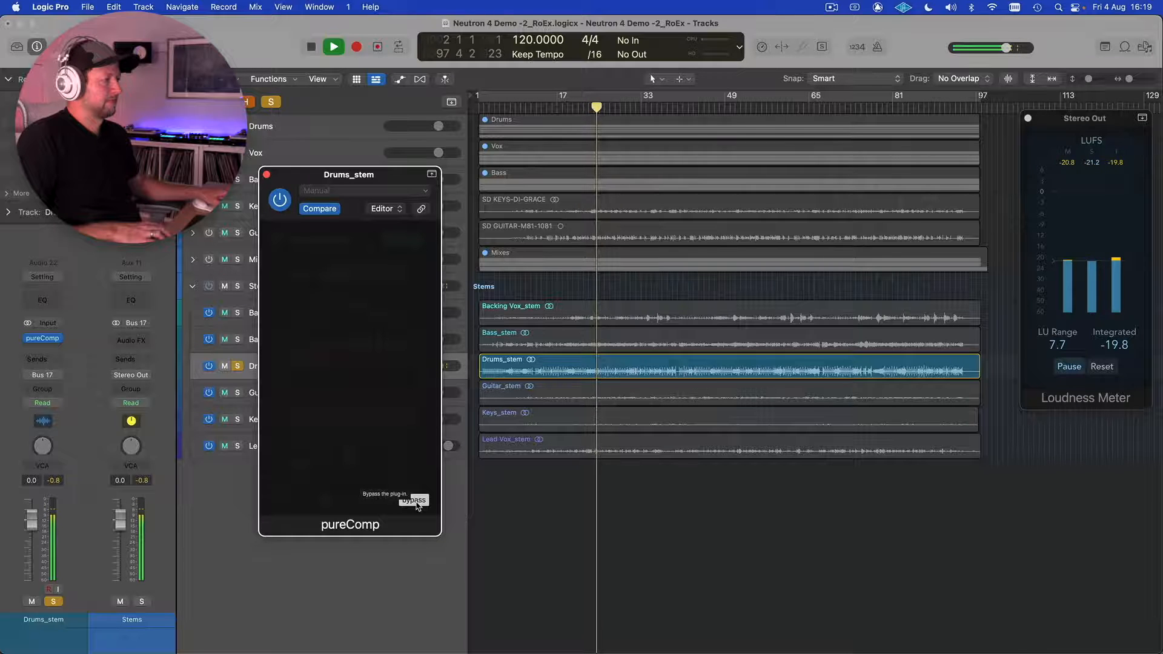
{"action": "left_click", "coordinate": [416, 501]}
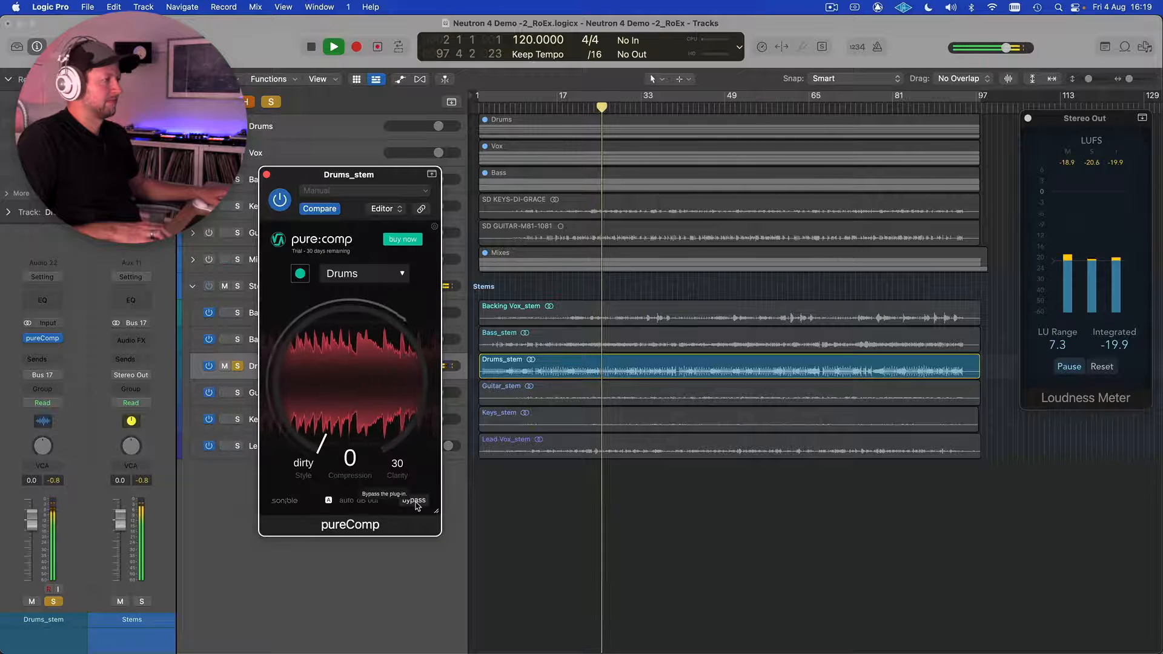
{"action": "key", "text": "space"}
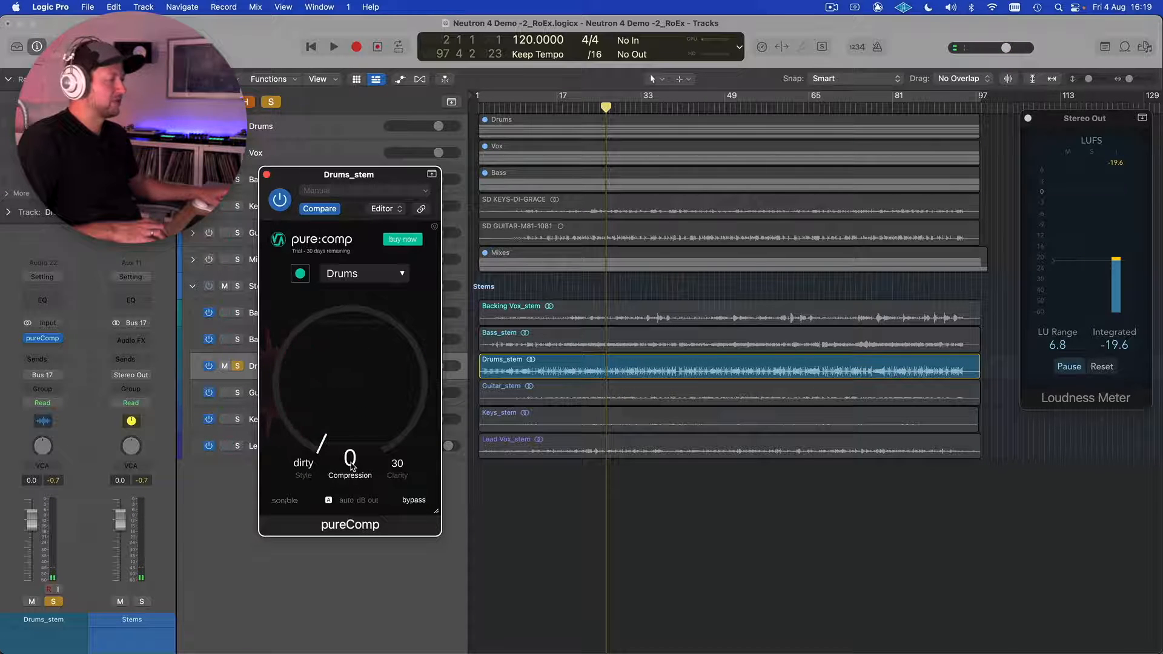
Toggle pure:comp's auto gain off and on, and raise Compression in stages through 55 and 58 to 61
{"action": "left_click", "coordinate": [329, 501]}
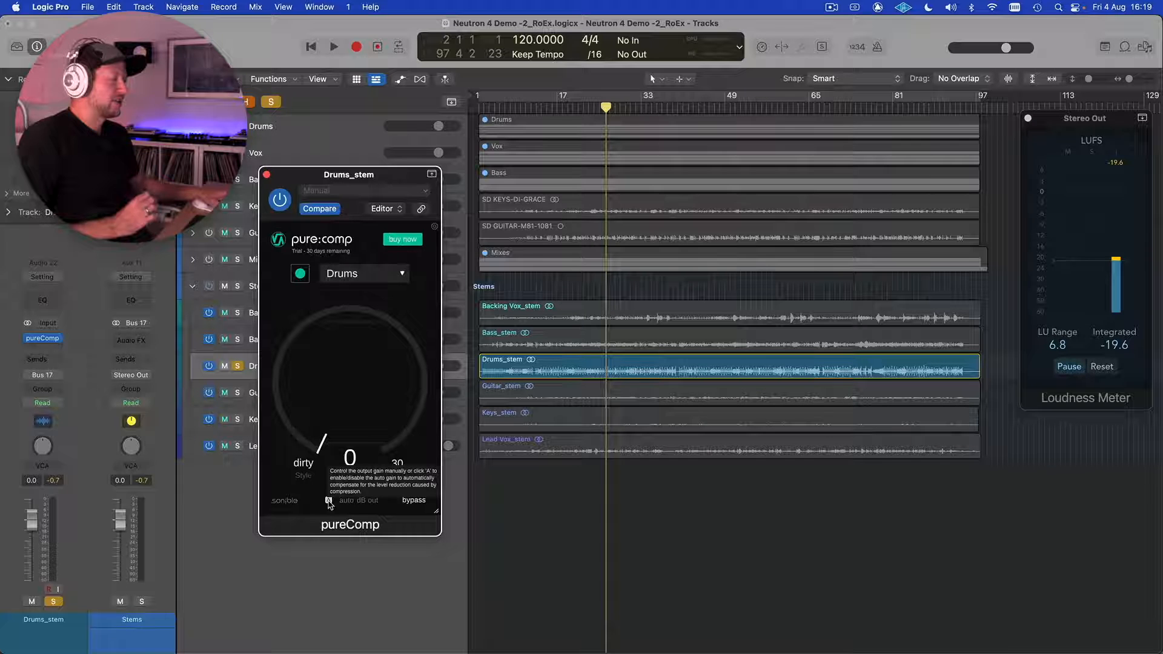
{"action": "left_click", "coordinate": [329, 501]}
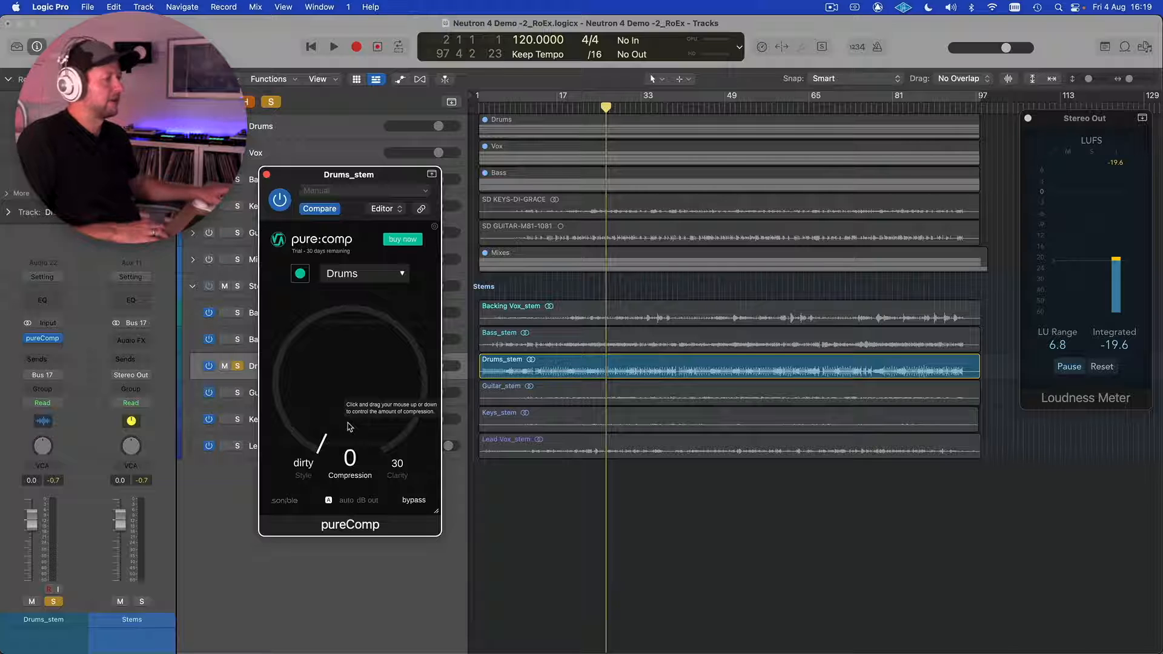
{"action": "left_click_drag", "start_coordinate": [343, 422], "coordinate": [350, 341]}
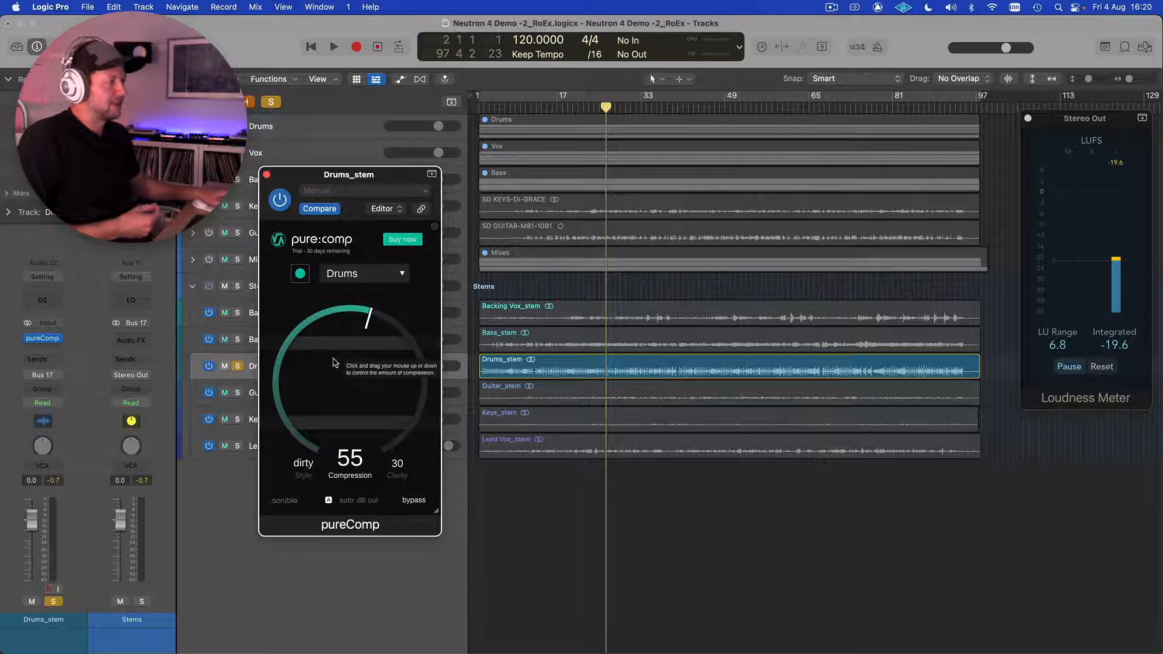
{"action": "left_click_drag", "start_coordinate": [333, 363], "coordinate": [338, 358]}
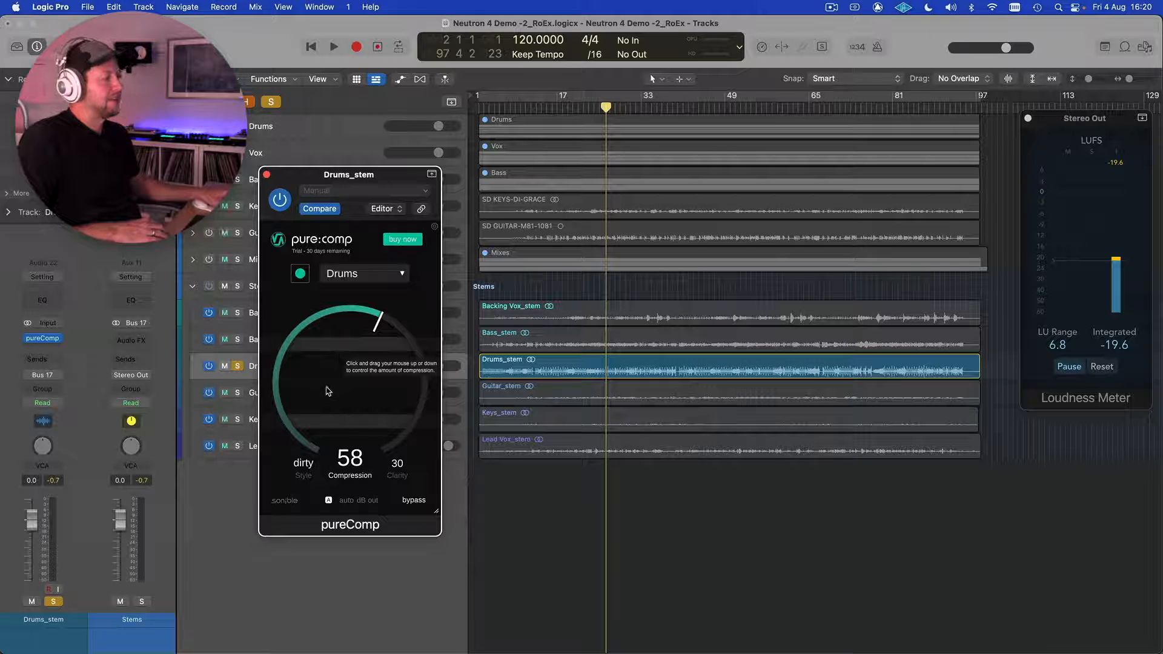
{"action": "left_click_drag", "start_coordinate": [327, 390], "coordinate": [340, 363]}
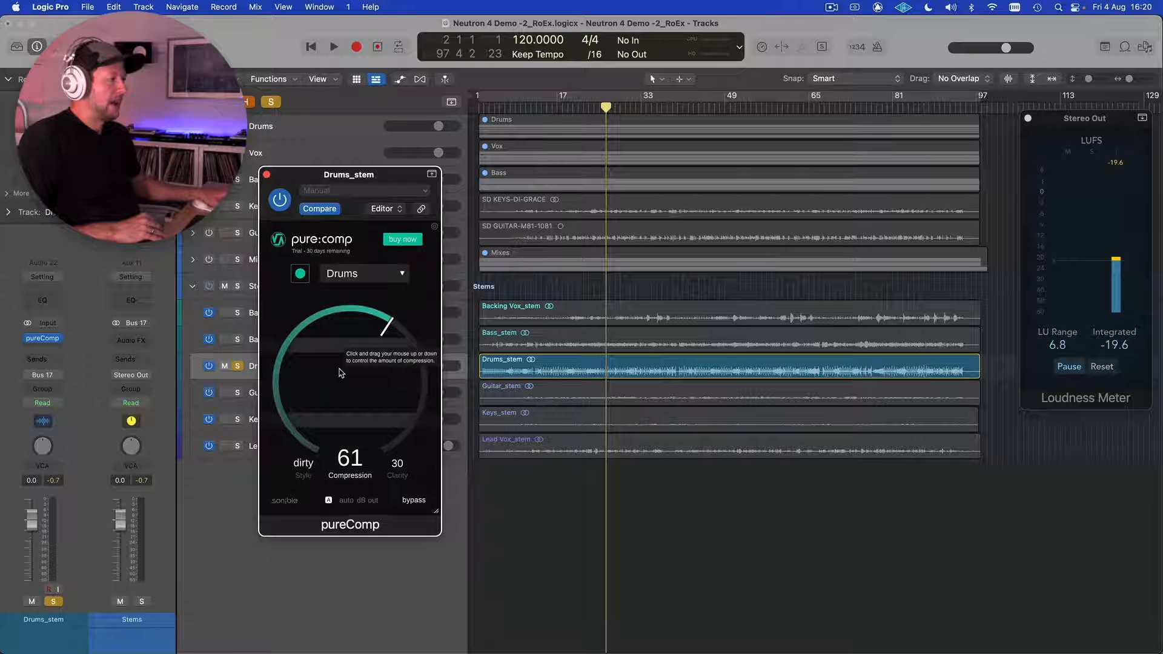
Unsolo the drum stem and play the full mix from about bar 21, using the mixed style and raising Compression from 0 to 62
{"action": "left_click", "coordinate": [584, 110]}
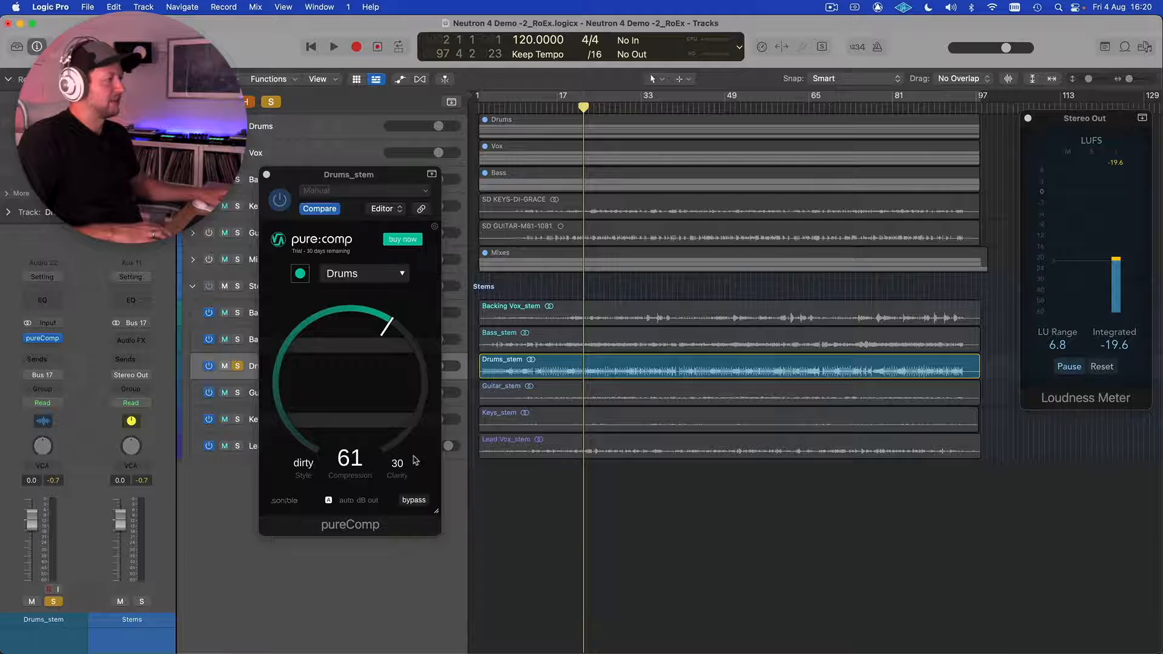
{"action": "left_click", "coordinate": [238, 366]}
{"action": "left_click_drag", "start_coordinate": [349, 367], "coordinate": [347, 473]}
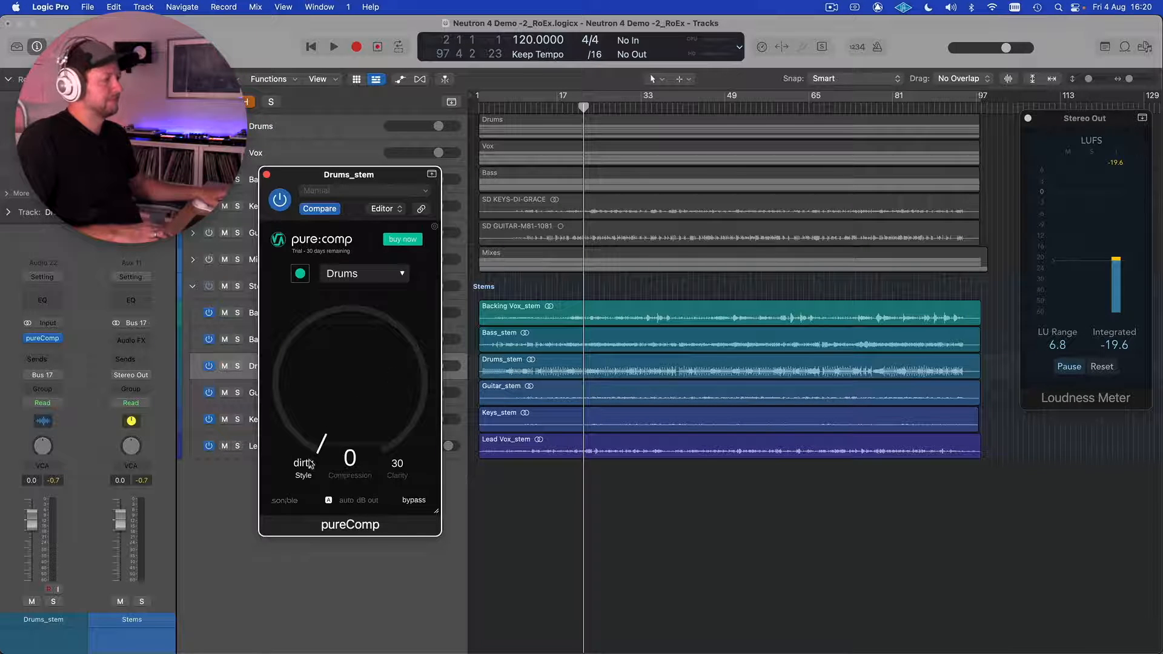
{"action": "key", "text": "space"}
{"action": "left_click_drag", "start_coordinate": [358, 408], "coordinate": [358, 332]}
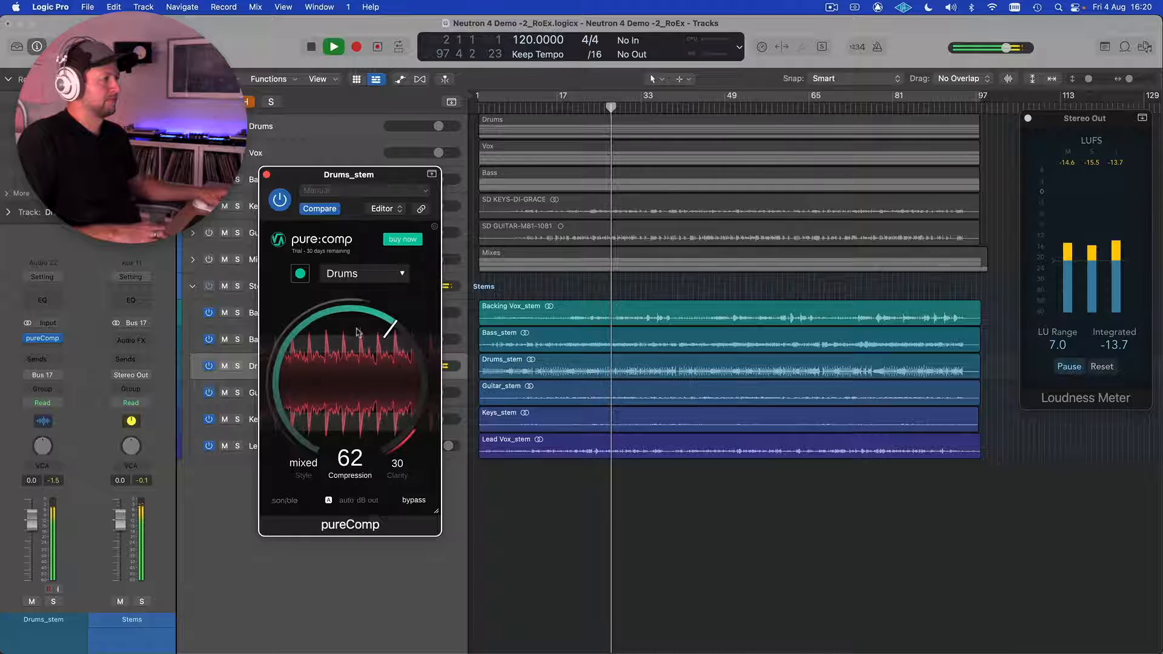
Raise Clarity to 34 while the full mix plays, and stop playback
{"action": "mouse_move", "coordinate": [408, 468]}
{"action": "mouse_move", "coordinate": [407, 469]}
{"action": "left_mouse_down"}
{"action": "mouse_move", "coordinate": [403, 372]}
{"action": "mouse_move", "coordinate": [403, 492]}
{"action": "mouse_move", "coordinate": [404, 462]}
{"action": "left_mouse_up"}
{"action": "key", "text": "space"}
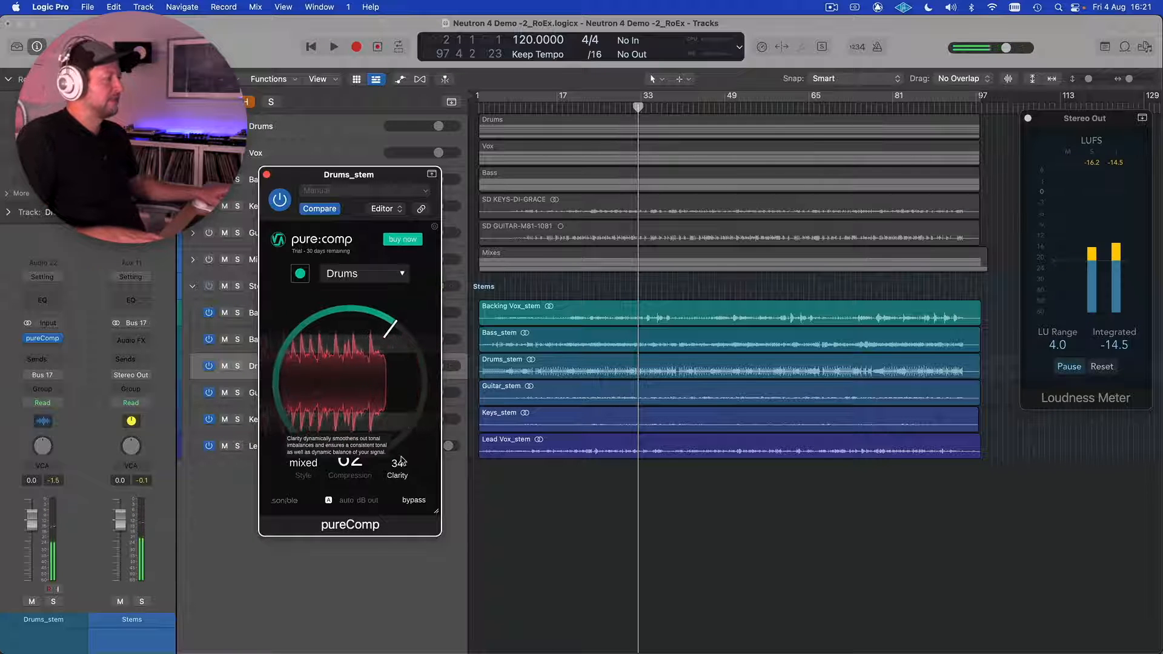
Solo the drum stem, play it from about bar 20, and audition Clarity at 0 and at 82
{"action": "left_click", "coordinate": [238, 367]}
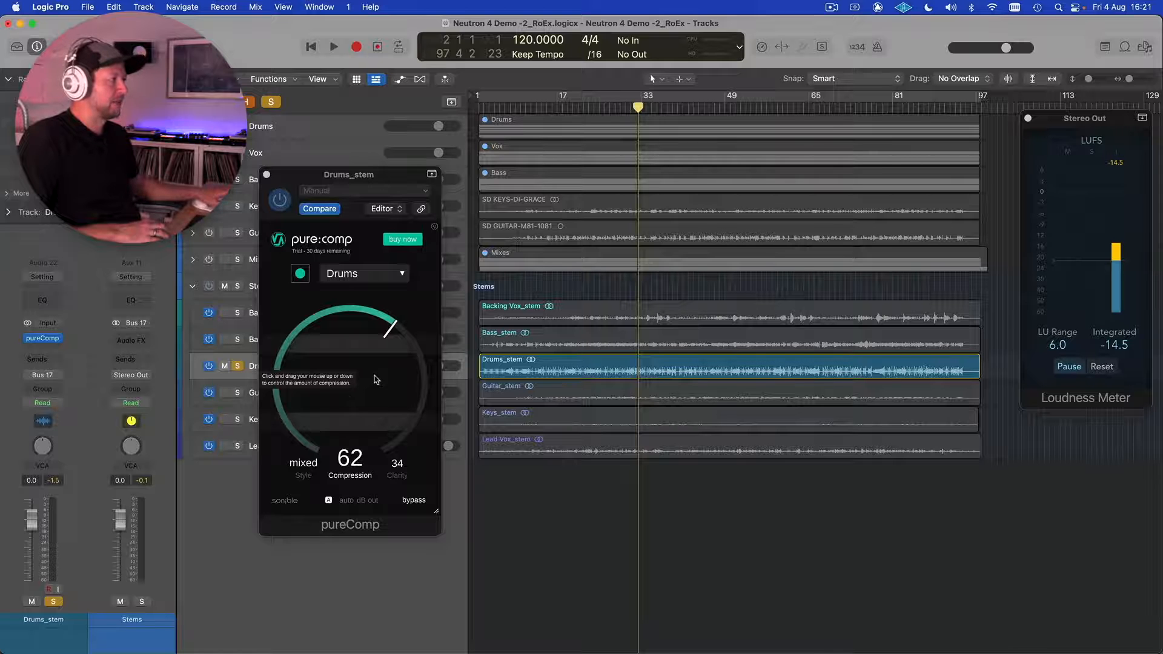
{"action": "left_click", "coordinate": [579, 108]}
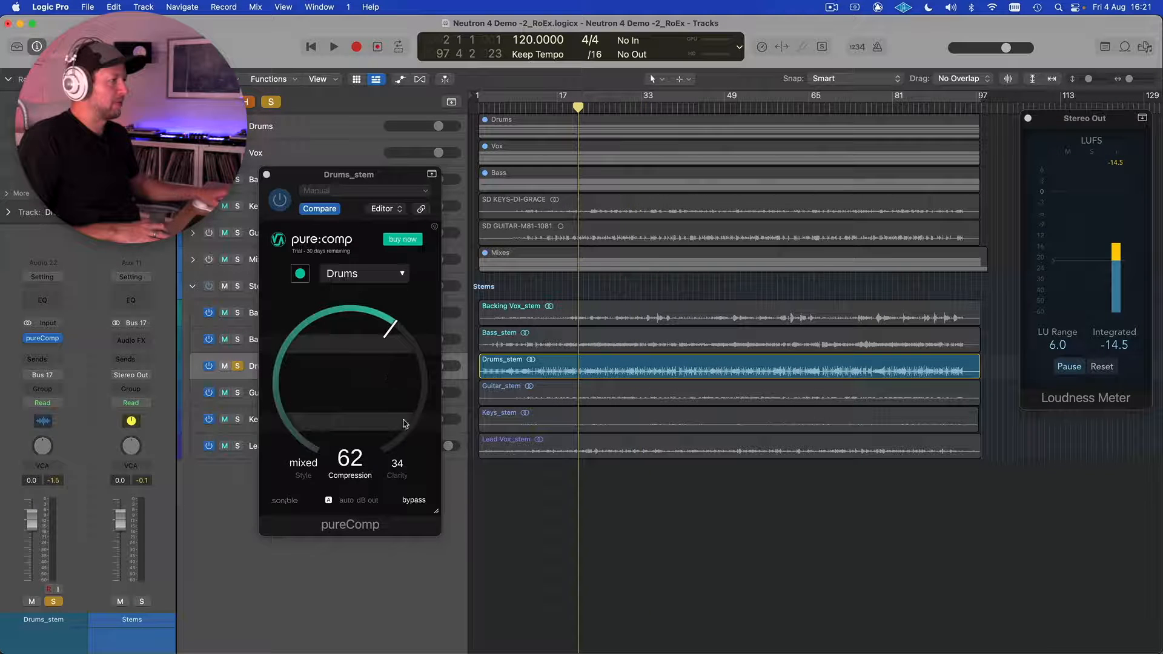
{"action": "key", "text": "space"}
{"action": "left_click", "coordinate": [400, 477]}
{"action": "left_click_drag", "start_coordinate": [400, 478], "coordinate": [404, 569]}
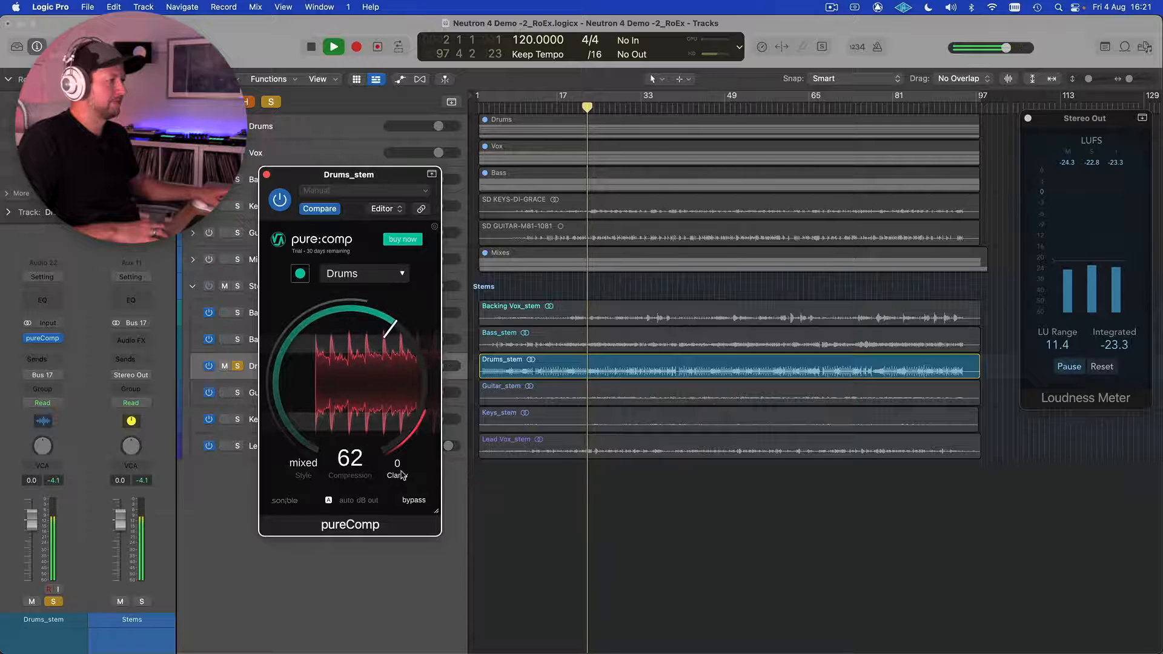
{"action": "left_click_drag", "start_coordinate": [406, 447], "coordinate": [404, 542]}
{"action": "mouse_move", "coordinate": [422, 370]}
{"action": "left_mouse_down"}
{"action": "mouse_move", "coordinate": [426, 332]}
{"action": "mouse_move", "coordinate": [426, 470]}
{"action": "mouse_move", "coordinate": [428, 353]}
{"action": "left_mouse_up"}
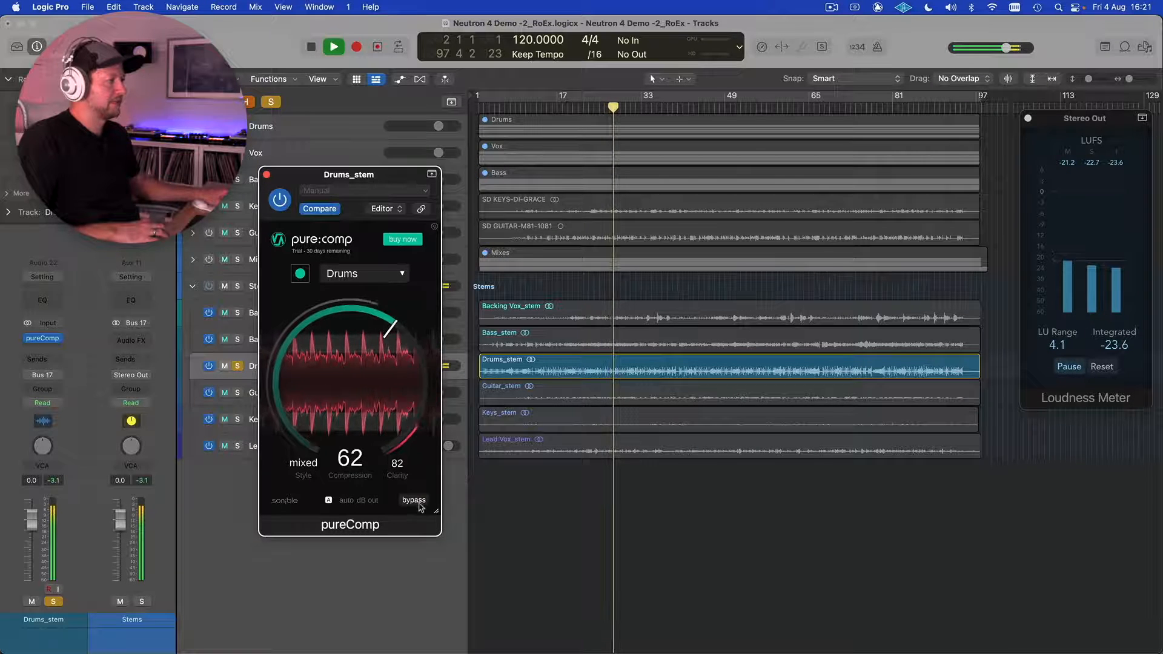
Raise Compression through 81 to 89 on the soloed drums while switching Clarity between 0 and 100
{"action": "left_click_drag", "start_coordinate": [337, 412], "coordinate": [342, 371]}
{"action": "left_click_drag", "start_coordinate": [396, 479], "coordinate": [394, 597]}
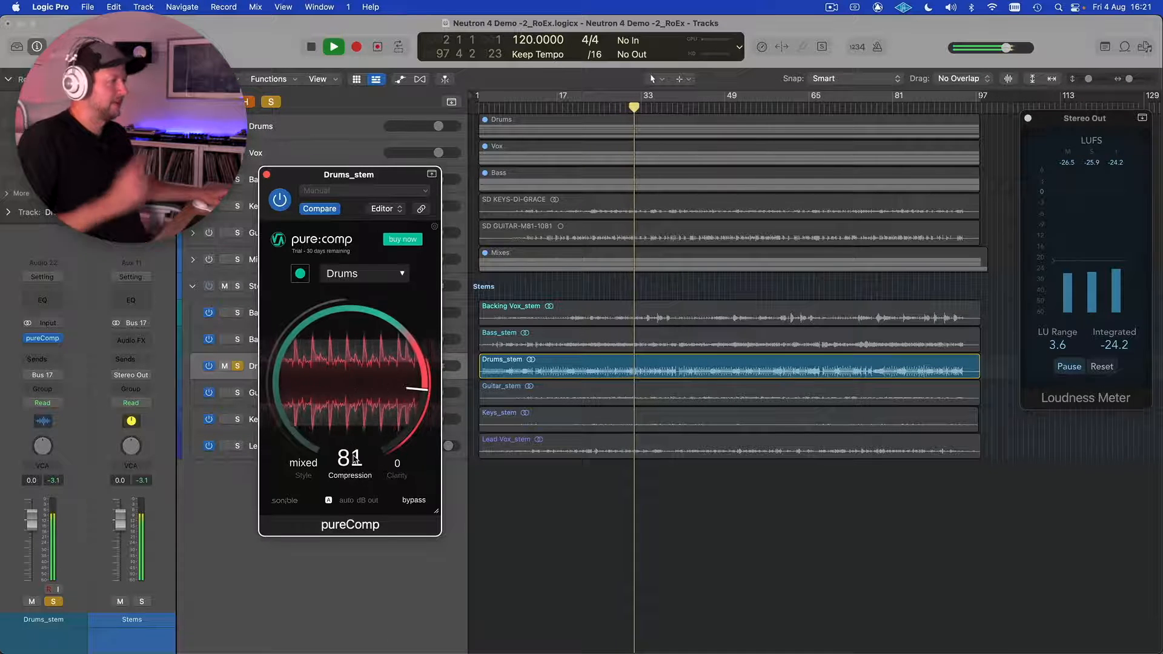
{"action": "left_click_drag", "start_coordinate": [355, 459], "coordinate": [392, 472]}
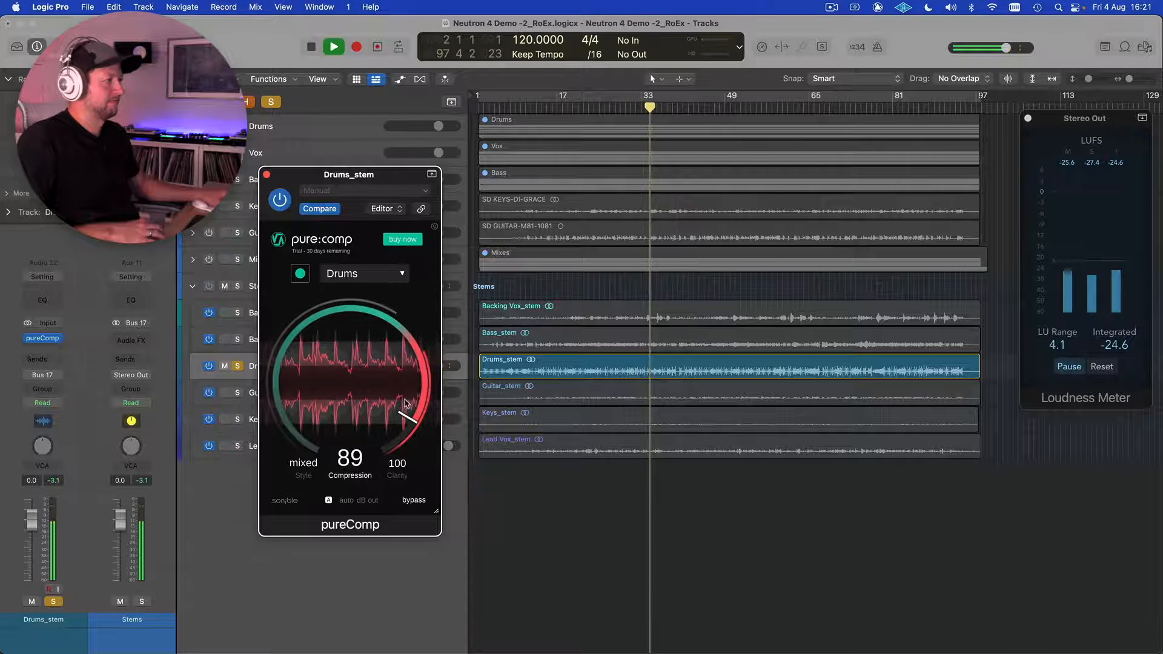
{"action": "left_click_drag", "start_coordinate": [397, 468], "coordinate": [404, 653]}
{"action": "left_click_drag", "start_coordinate": [416, 545], "coordinate": [418, 373]}
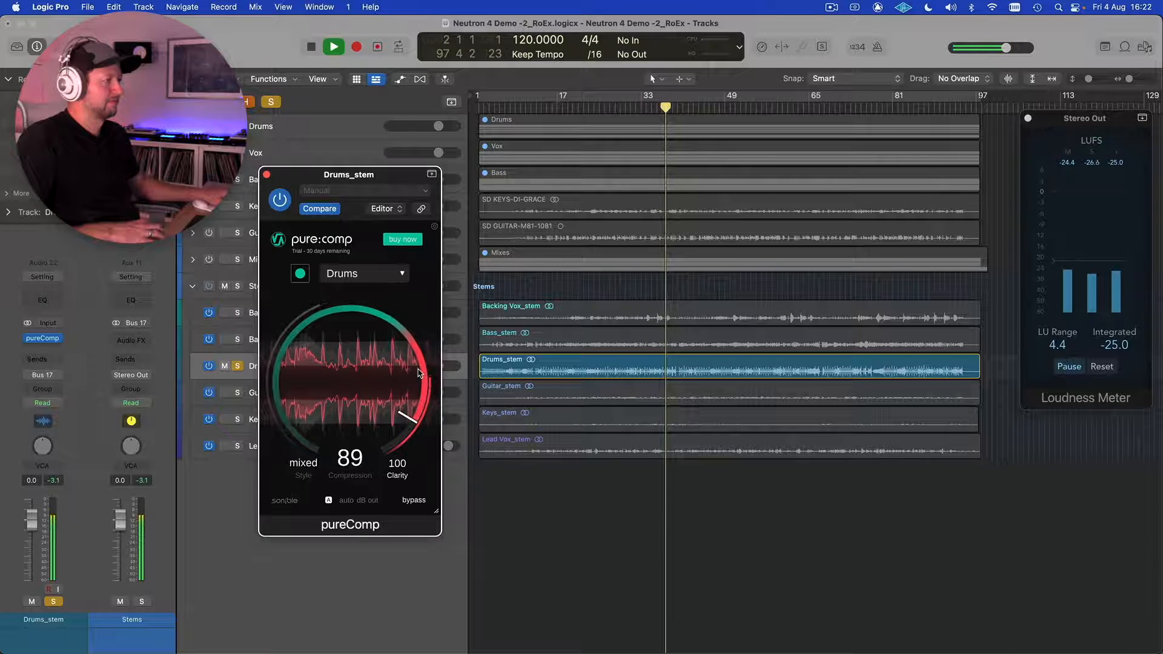
Stop playback, unsolo the drum stem, and bring the compressor back to Compression 59 and Clarity 33
{"action": "key", "text": "space"}
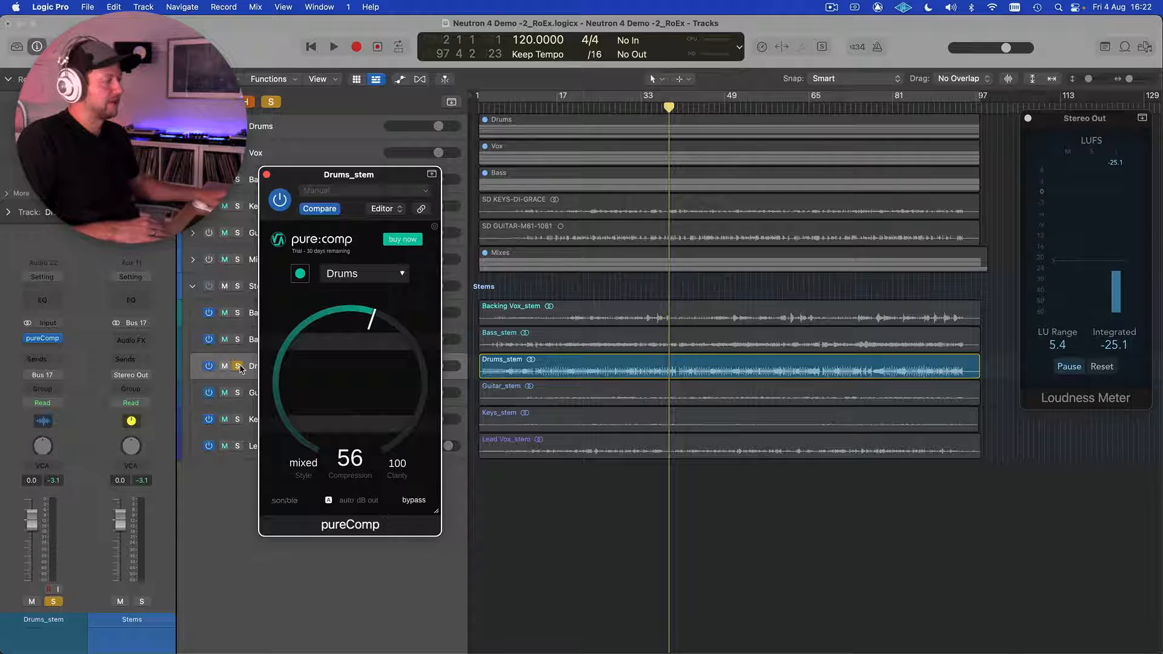
{"action": "left_click", "coordinate": [238, 366]}
{"action": "left_click_drag", "start_coordinate": [398, 464], "coordinate": [406, 524]}
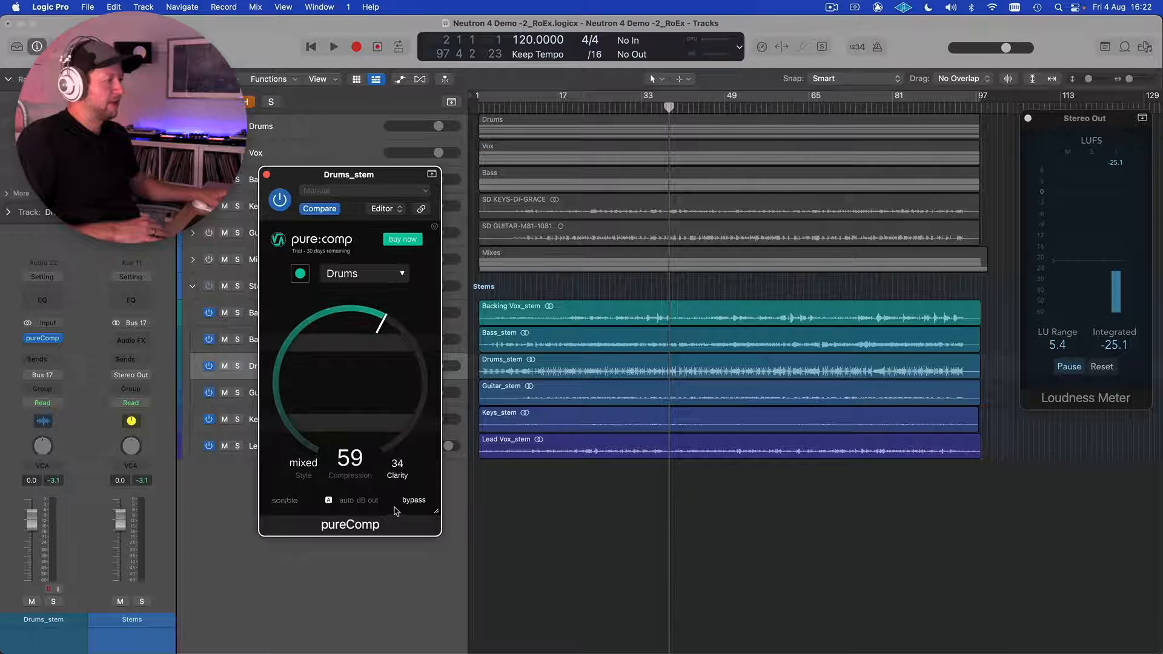
Play the full mix from about bar 25 with Compression at 61, comparing pure:comp bypassed and active
{"action": "left_click", "coordinate": [605, 112]}
{"action": "key", "text": "space"}
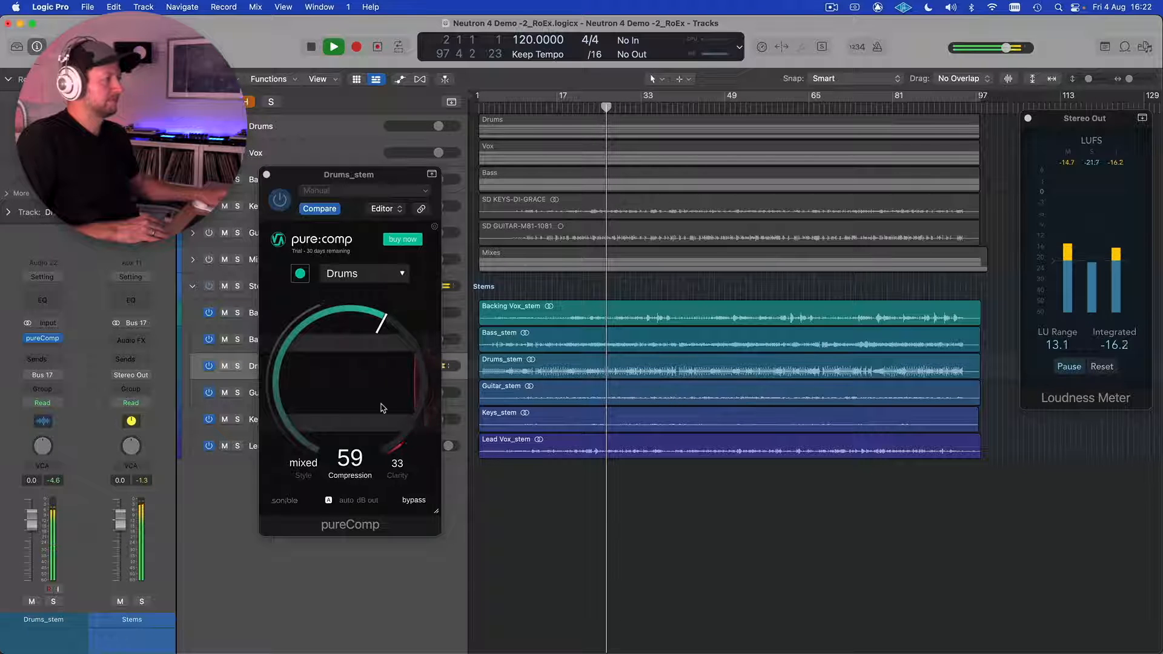
{"action": "mouse_move", "coordinate": [359, 370]}
{"action": "left_mouse_down"}
{"action": "mouse_move", "coordinate": [359, 491]}
{"action": "mouse_move", "coordinate": [361, 362]}
{"action": "left_mouse_up"}
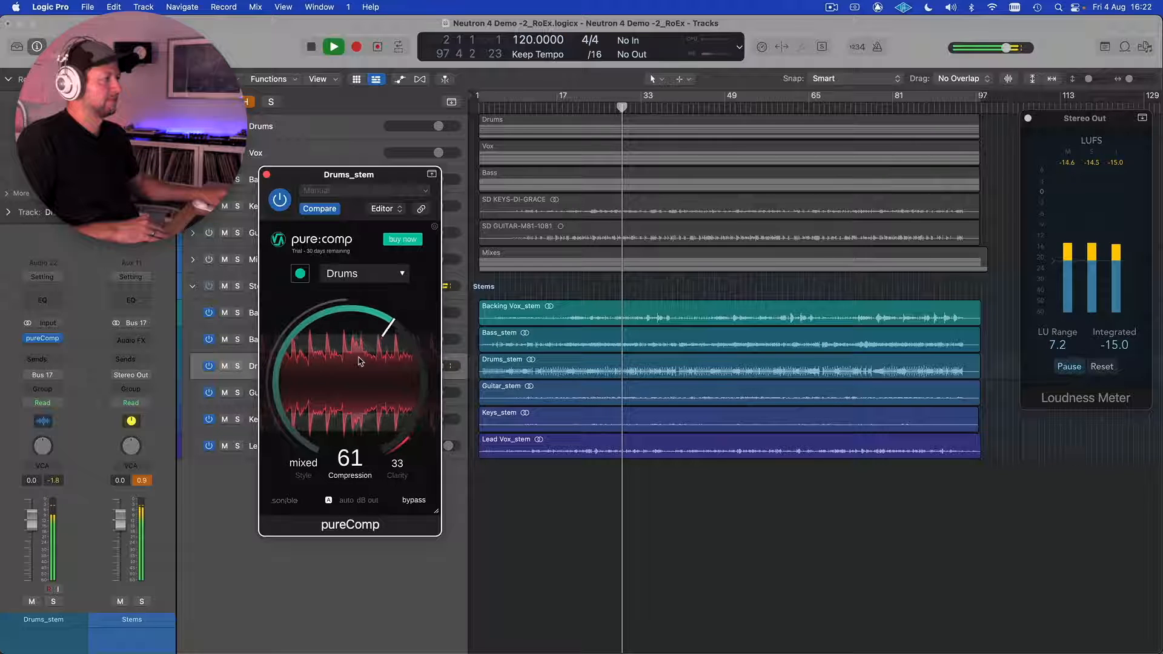
{"action": "left_click", "coordinate": [417, 503]}
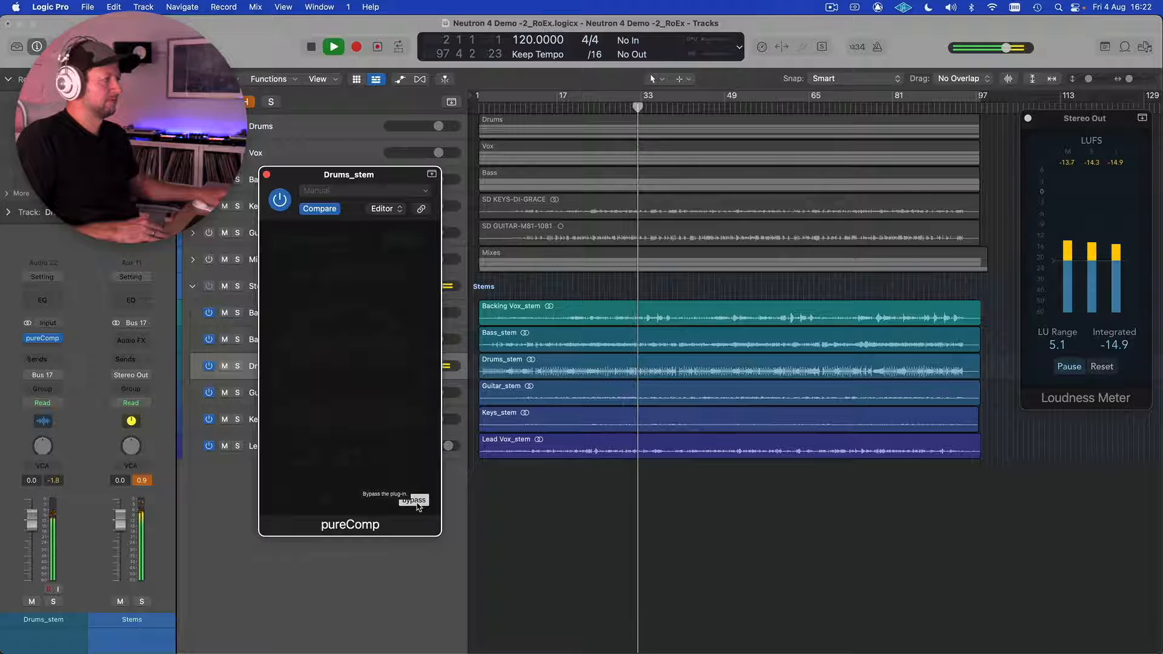
{"action": "left_click", "coordinate": [416, 503]}
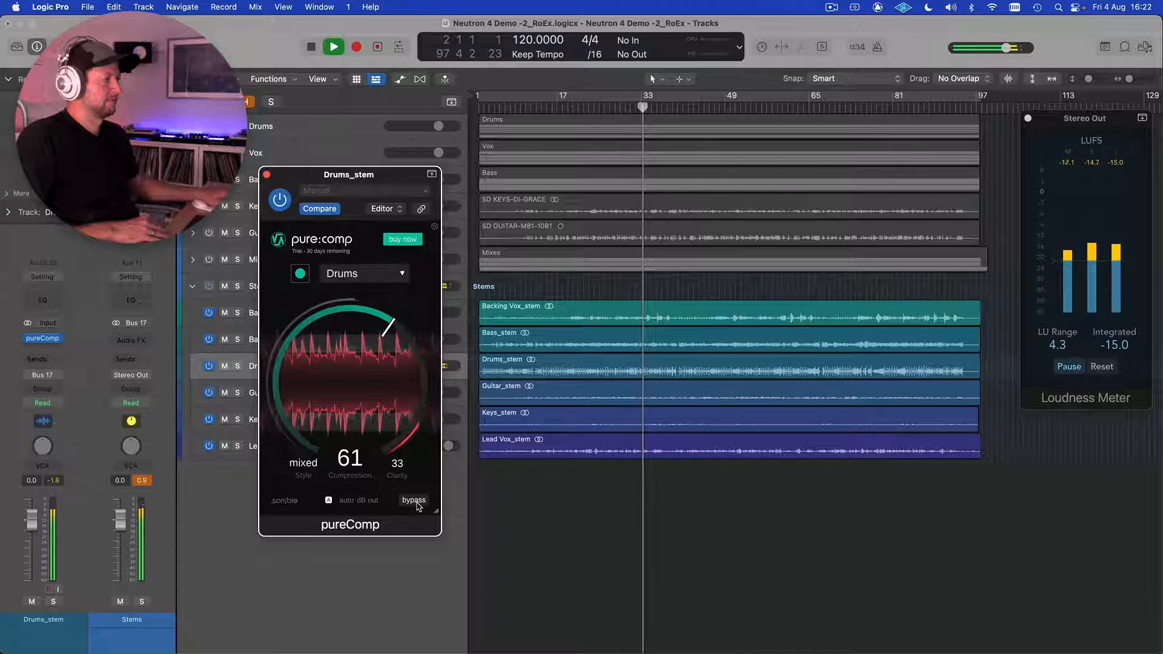
Raise Compression to 63 and repeatedly compare the full mix with pure:comp bypassed and active
{"action": "left_click_drag", "start_coordinate": [361, 396], "coordinate": [361, 392]}
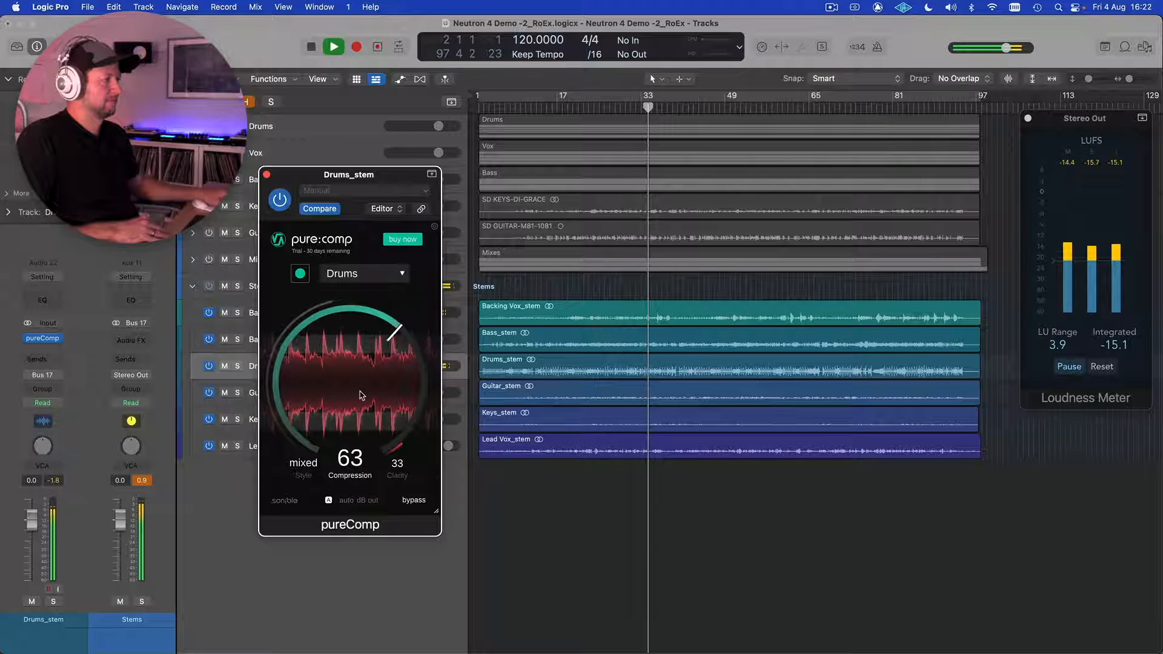
{"action": "left_click", "coordinate": [421, 502]}
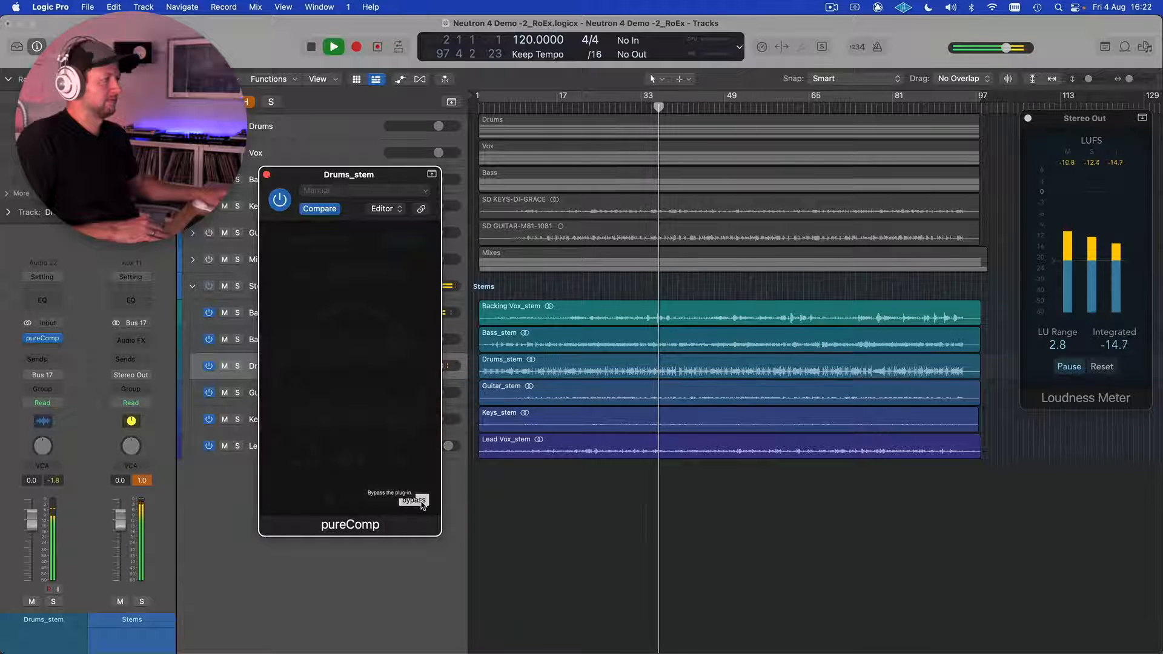
{"action": "left_click", "coordinate": [421, 502]}
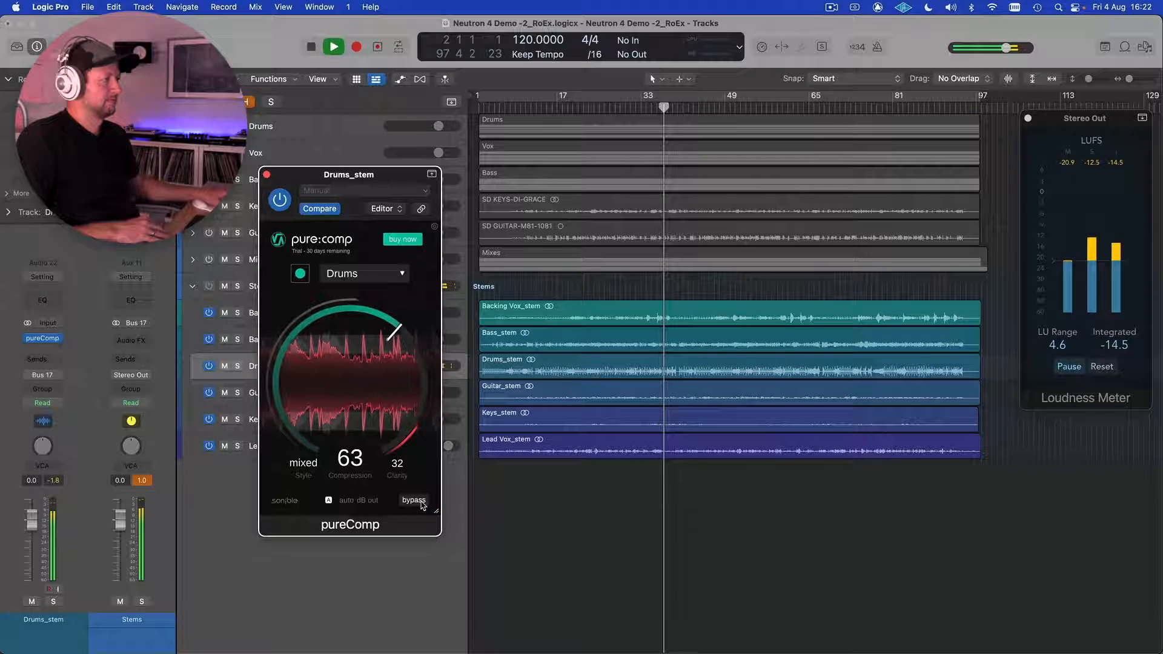
{"action": "left_click", "coordinate": [421, 503]}
{"action": "left_click", "coordinate": [421, 503]}
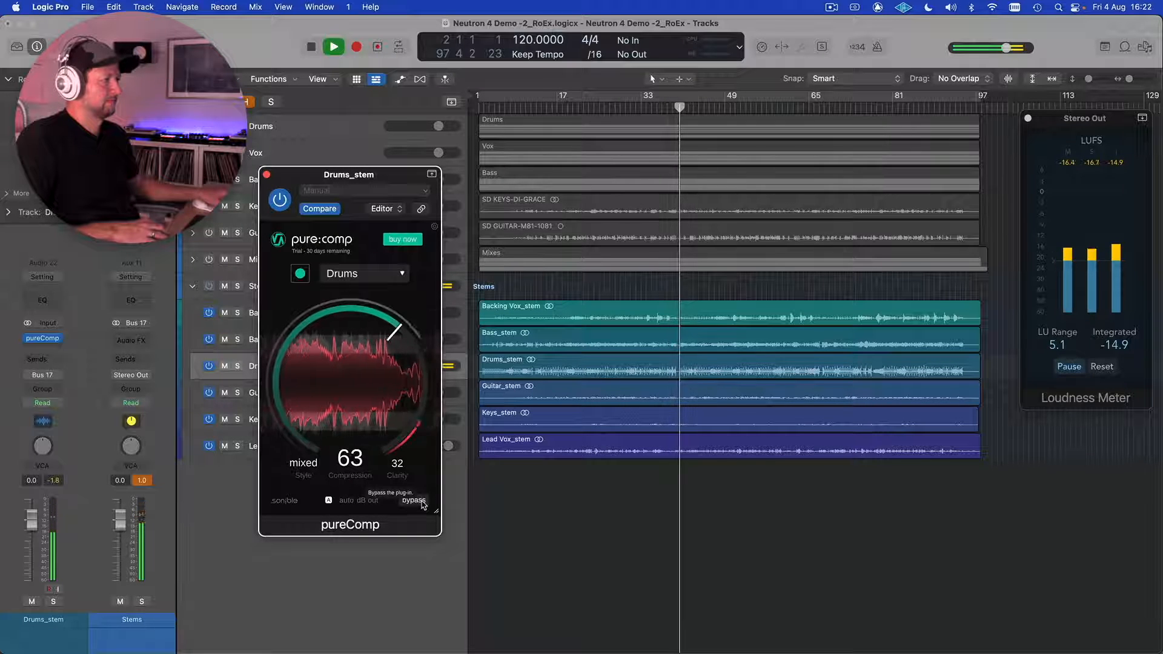
{"action": "left_click", "coordinate": [423, 503]}
{"action": "left_click", "coordinate": [422, 503]}
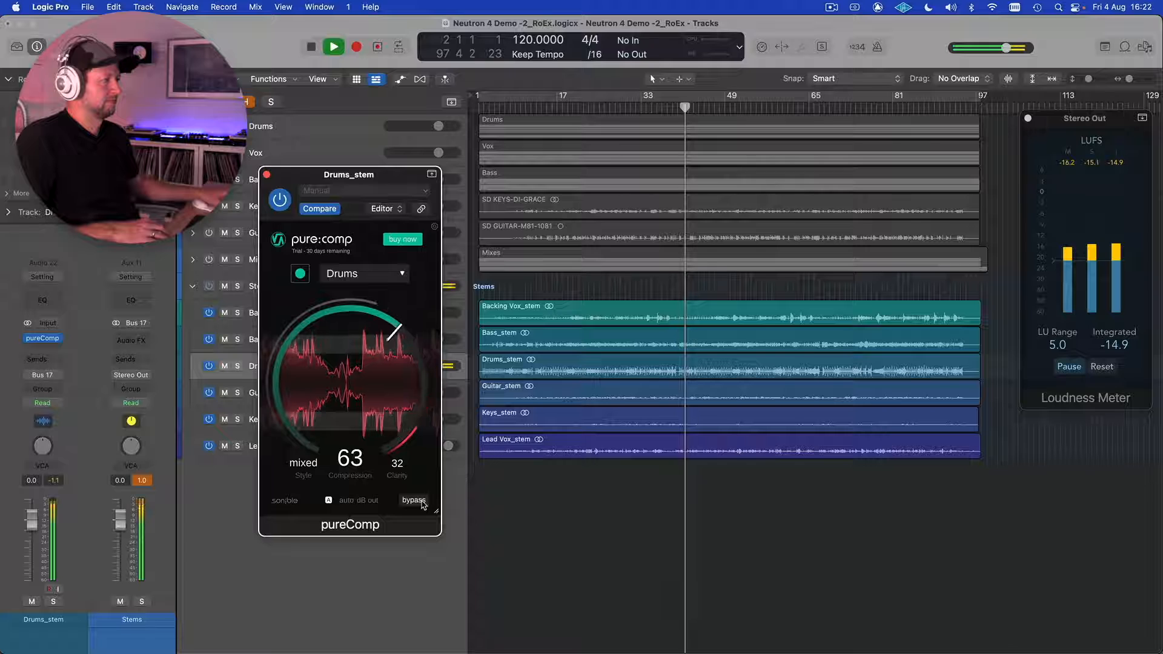
Set the drum stem's Compression to 66, stop playback and close the plug-in window
{"action": "left_click_drag", "start_coordinate": [349, 420], "coordinate": [349, 415]}
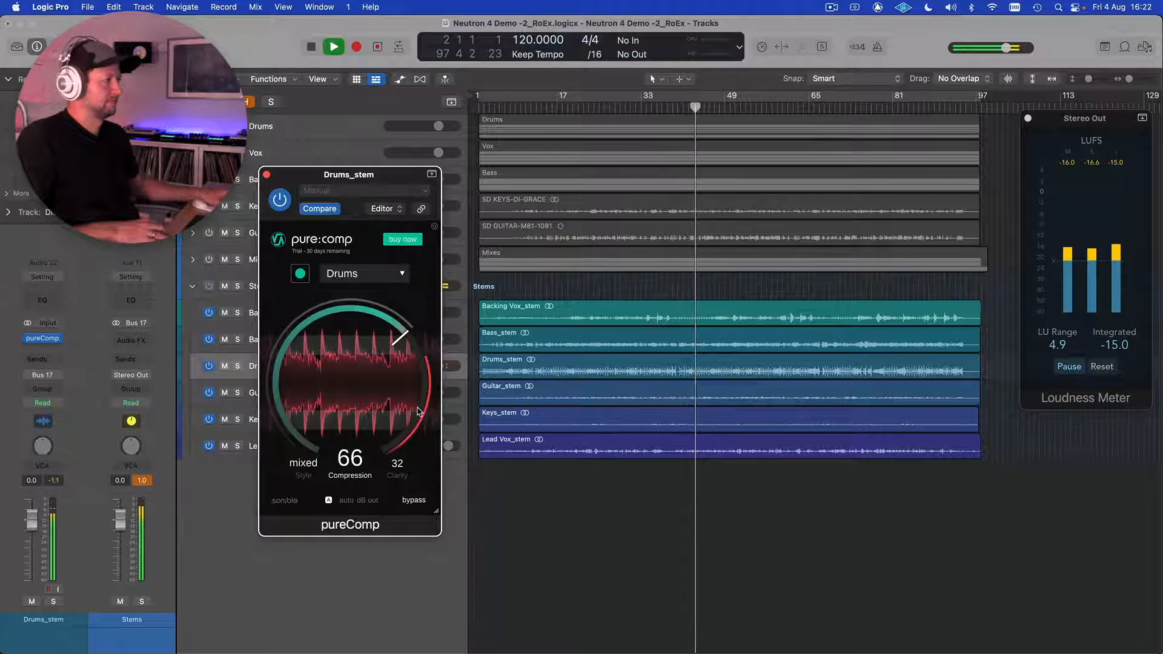
{"action": "key", "text": "space"}
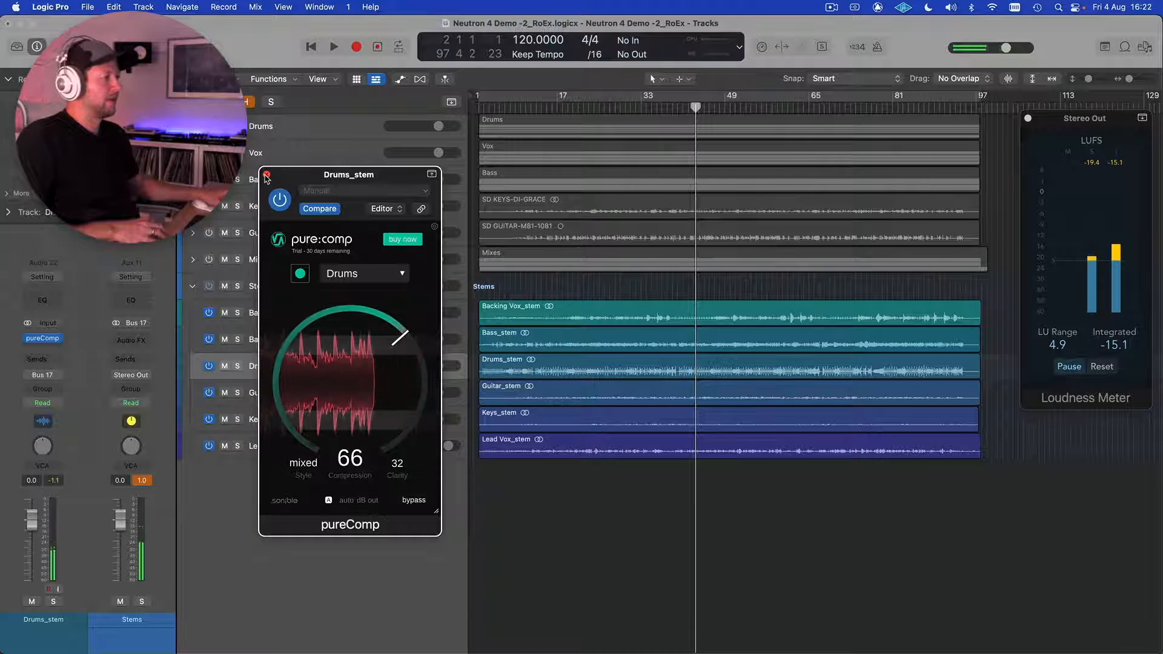
{"action": "left_click", "coordinate": [267, 175]}
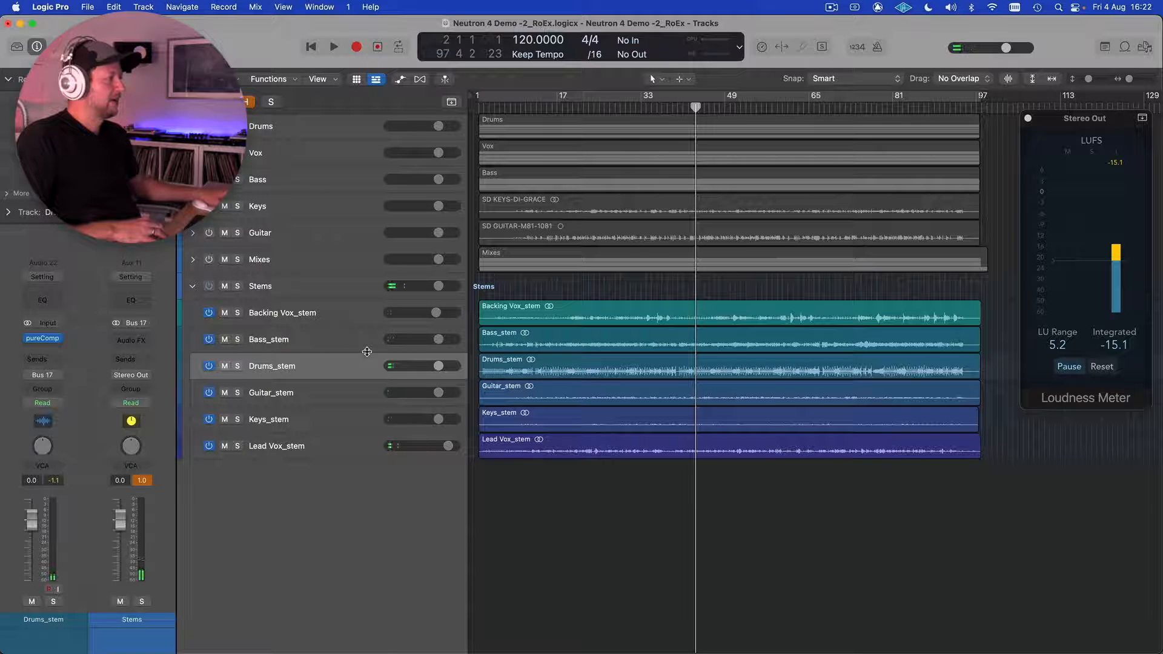
Insert a stereo pureComp on the Lead Vox_stem track and choose the Vocals profile
{"action": "left_click", "coordinate": [301, 442]}
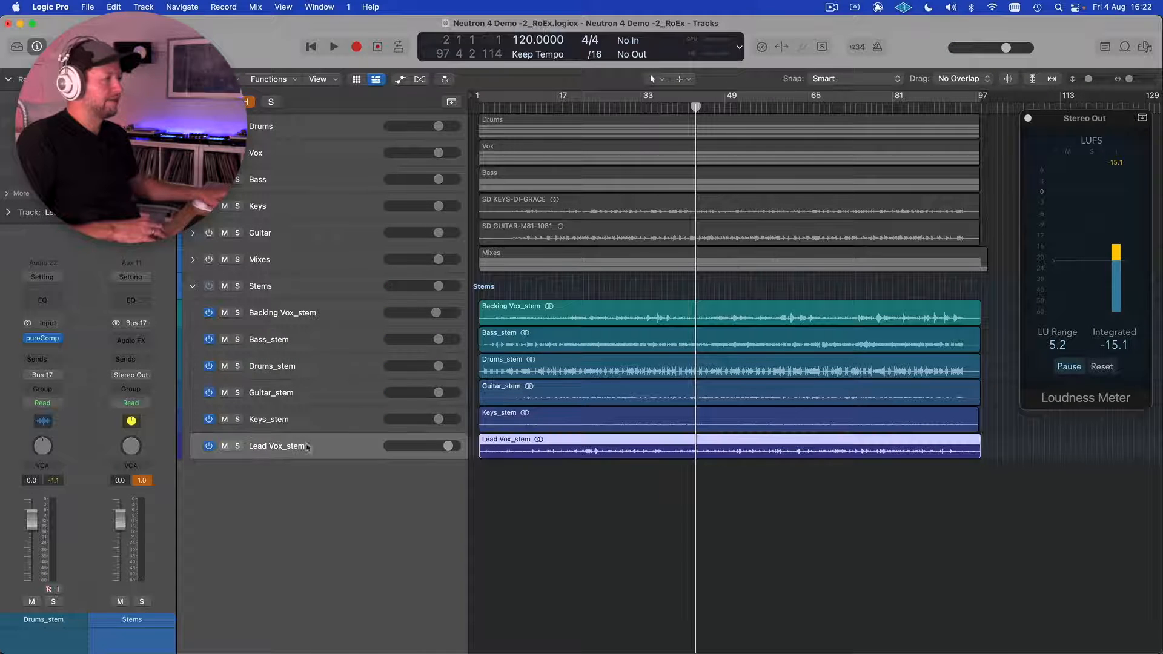
{"action": "left_click", "coordinate": [57, 344]}
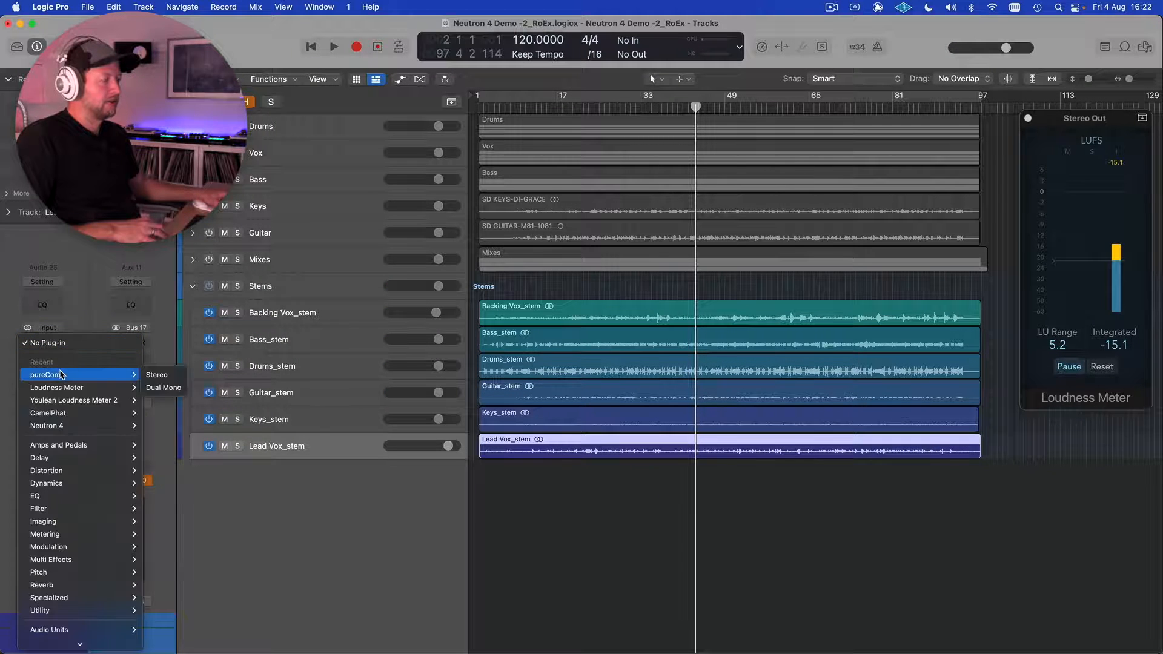
{"action": "left_click", "coordinate": [176, 374]}
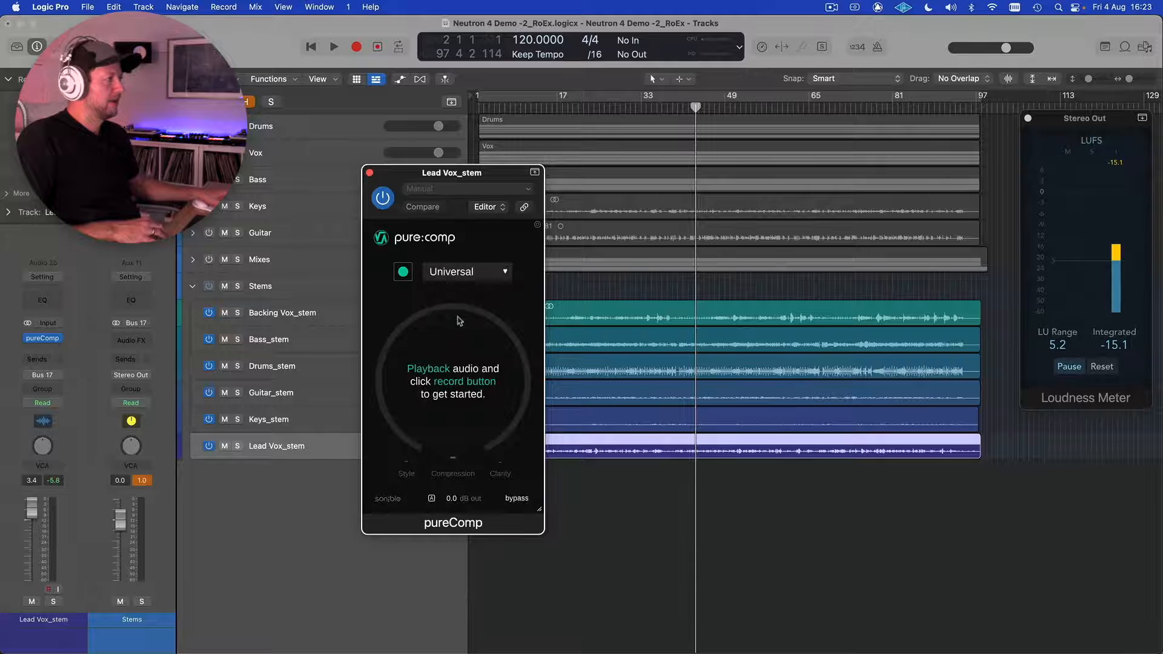
{"action": "left_click", "coordinate": [471, 278]}
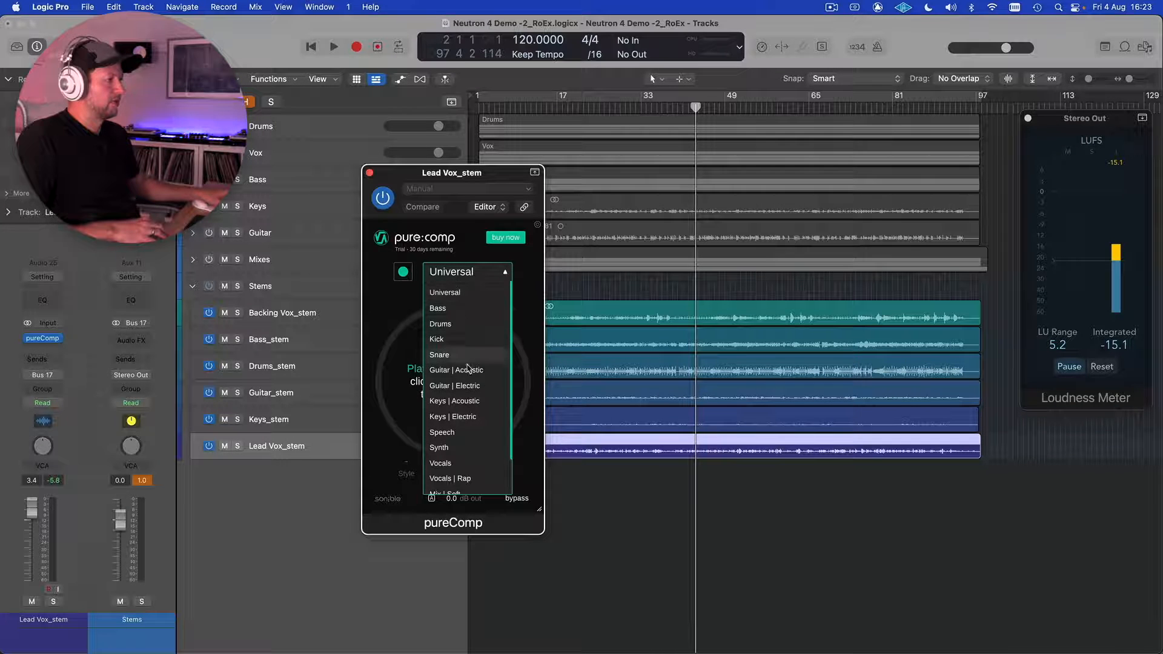
{"action": "left_click", "coordinate": [441, 464]}
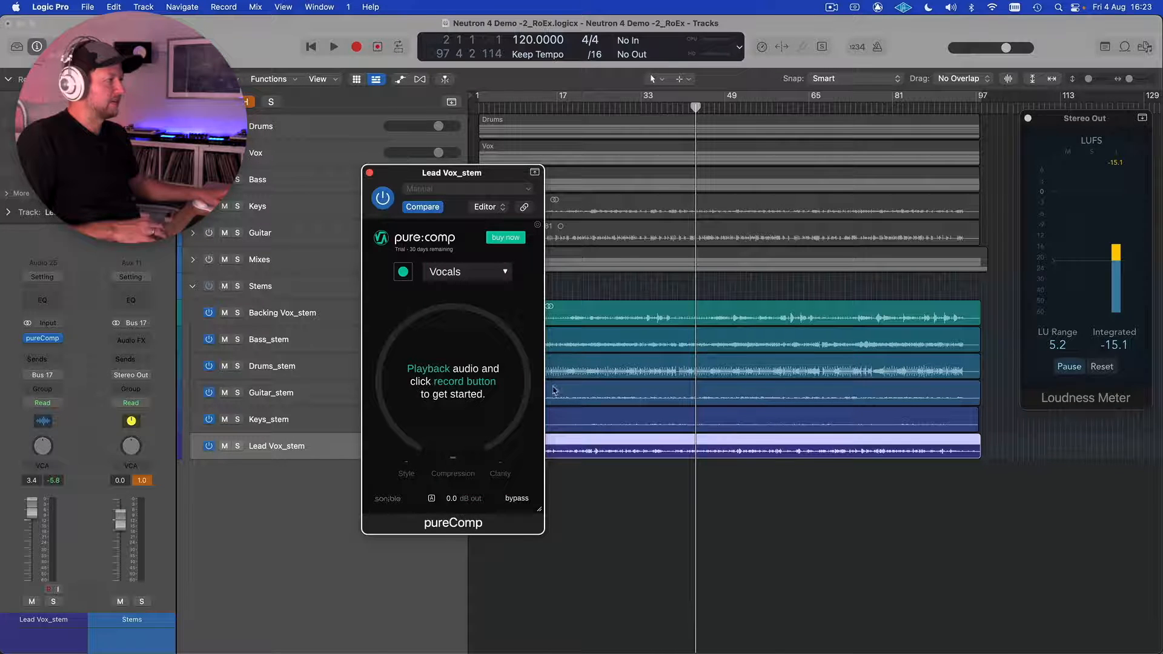
Solo the Lead Vox_stem track, play it back and have pure:comp analyse the vocal with the Vocals profile
{"action": "left_click", "coordinate": [237, 446]}
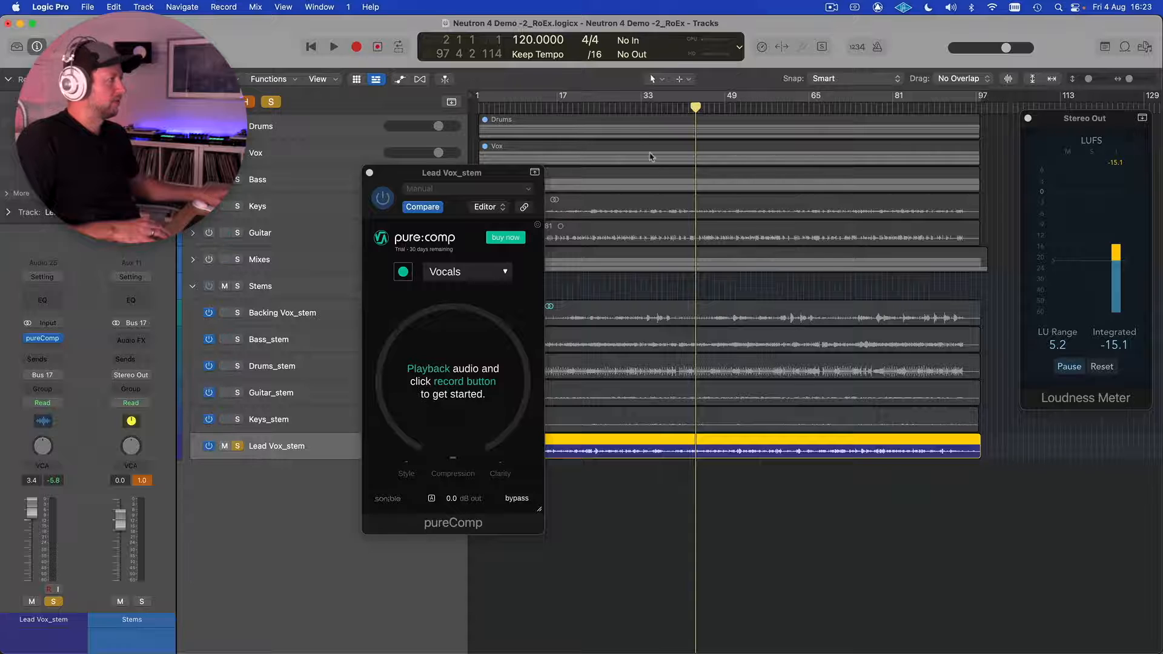
{"action": "left_click", "coordinate": [635, 107]}
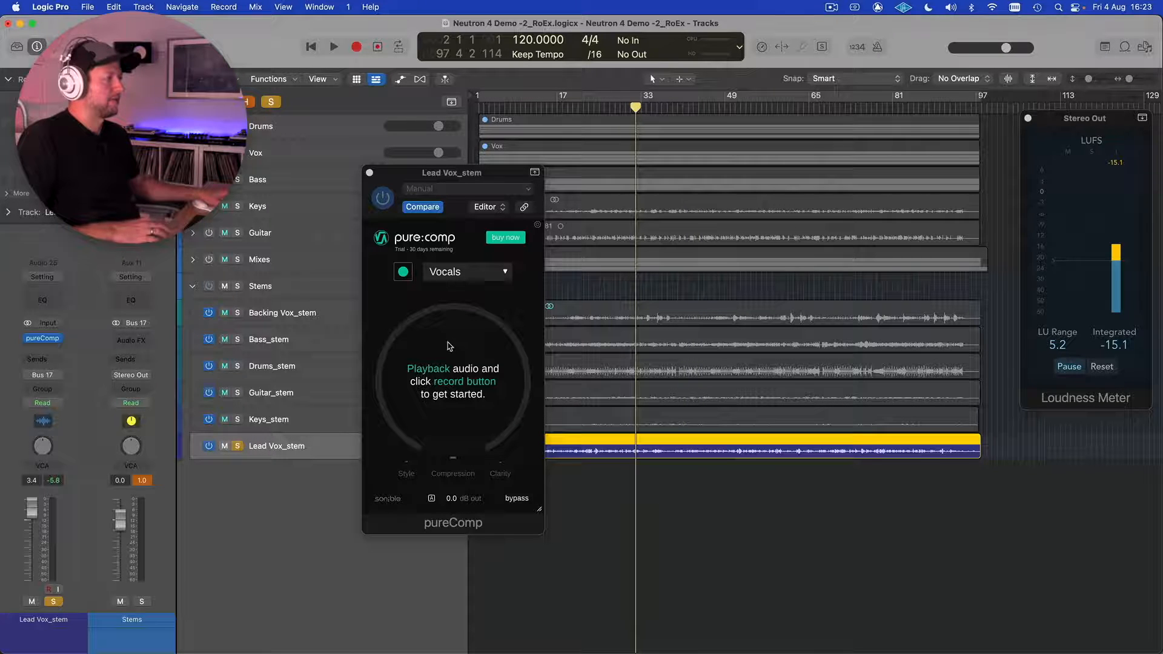
{"action": "key", "text": "space"}
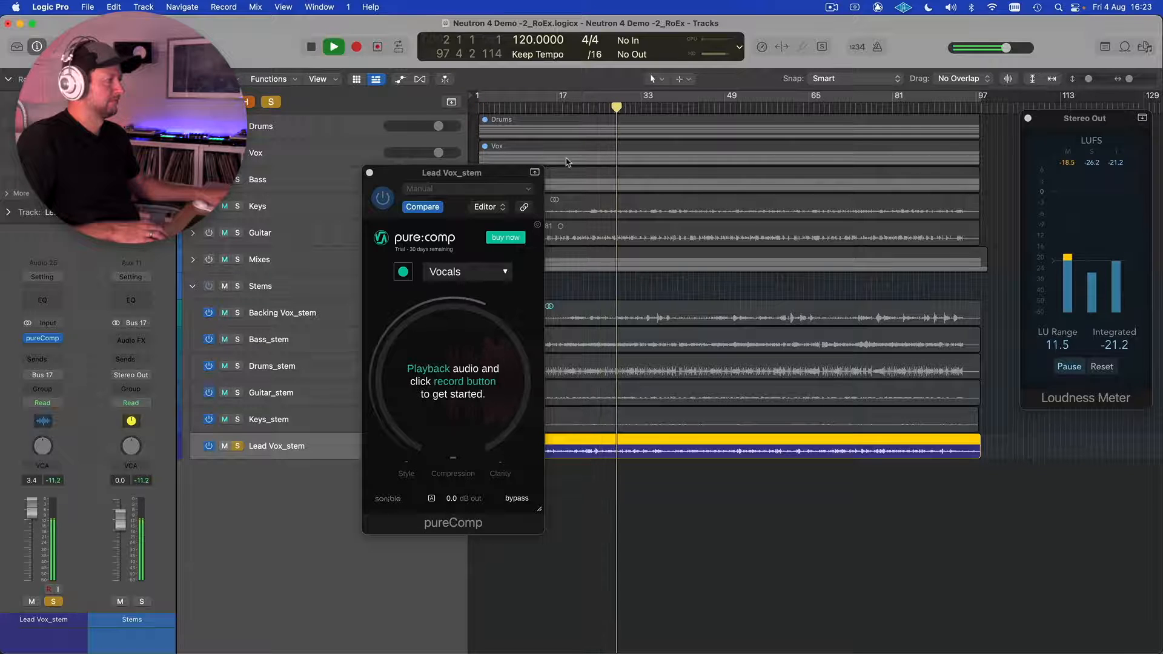
{"action": "left_click", "coordinate": [409, 278]}
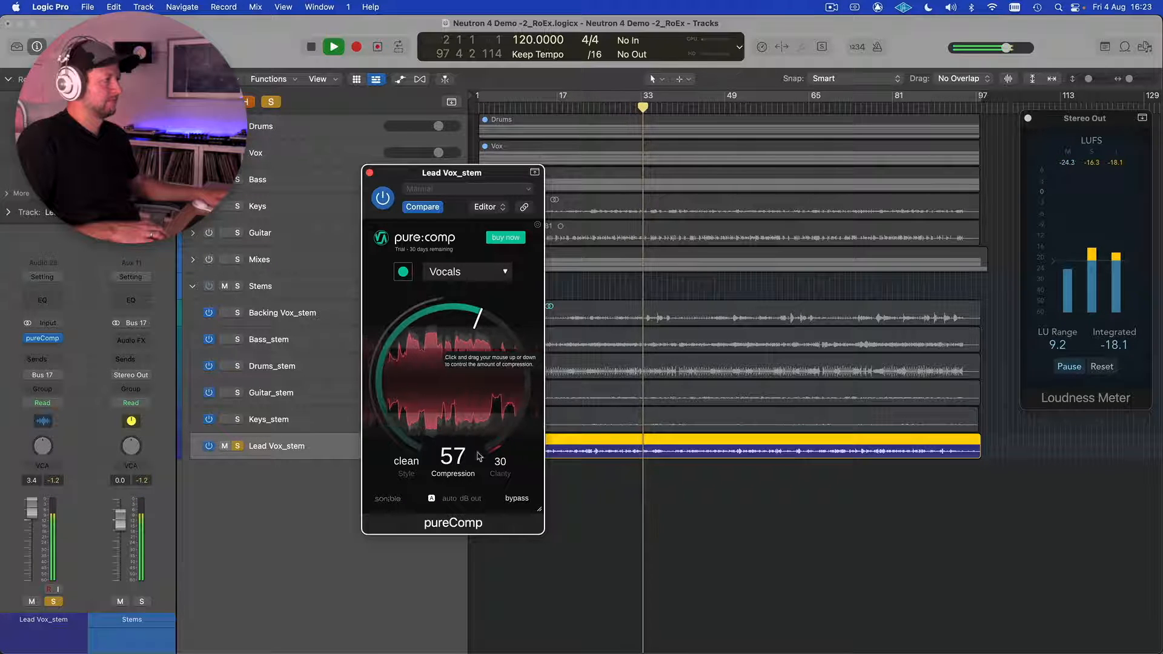
Compare the soloed lead vocal with pure:comp bypassed and active, and stop playback
{"action": "left_click", "coordinate": [517, 499]}
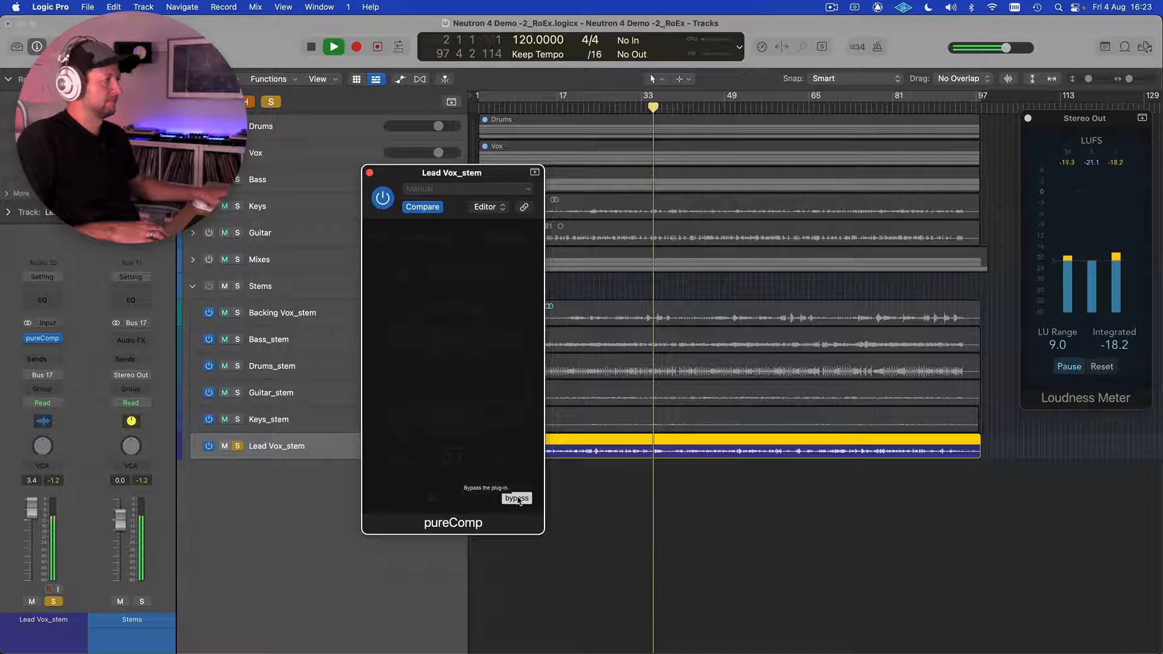
{"action": "left_click", "coordinate": [518, 499]}
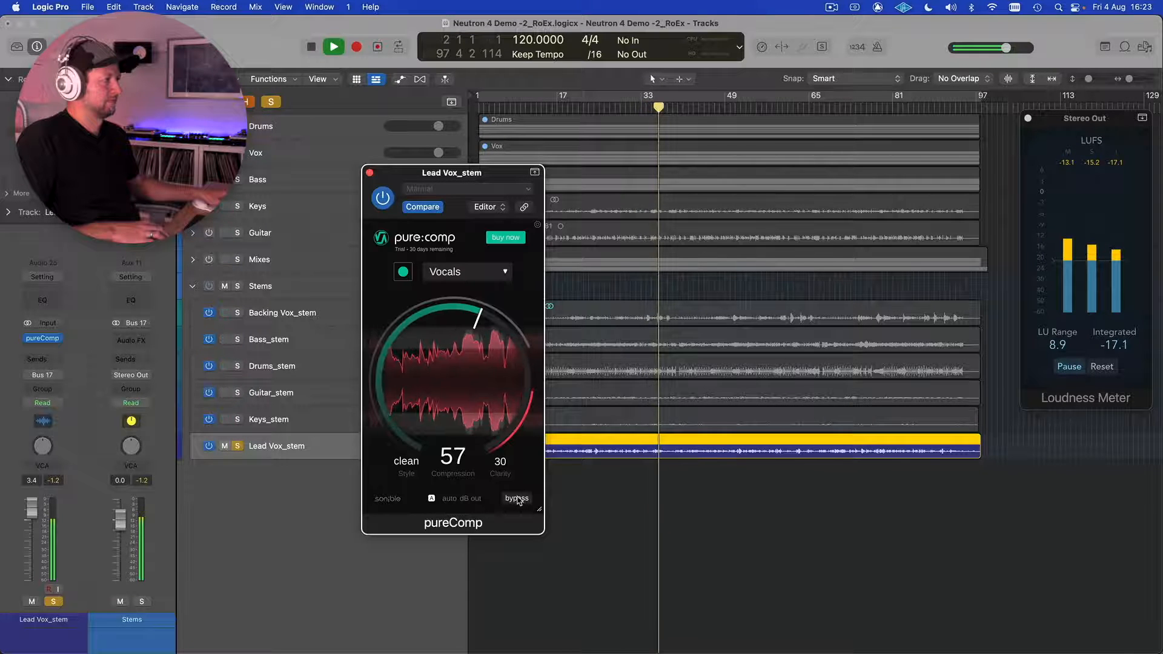
{"action": "left_click", "coordinate": [518, 499]}
{"action": "left_click", "coordinate": [517, 498]}
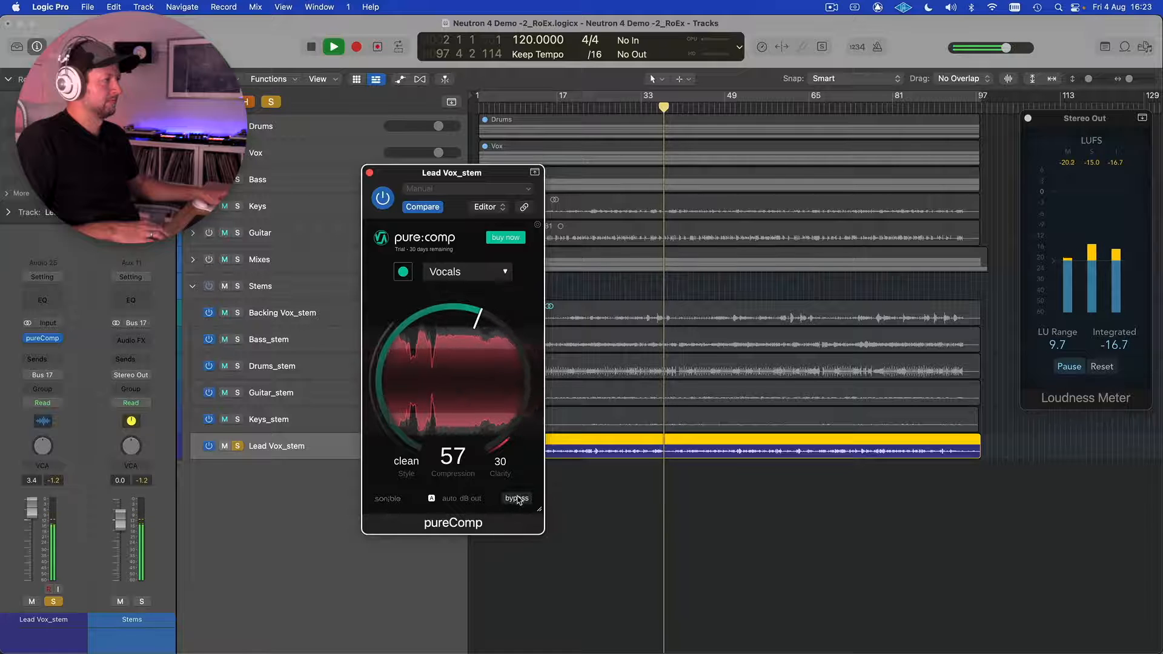
{"action": "key", "text": "space"}
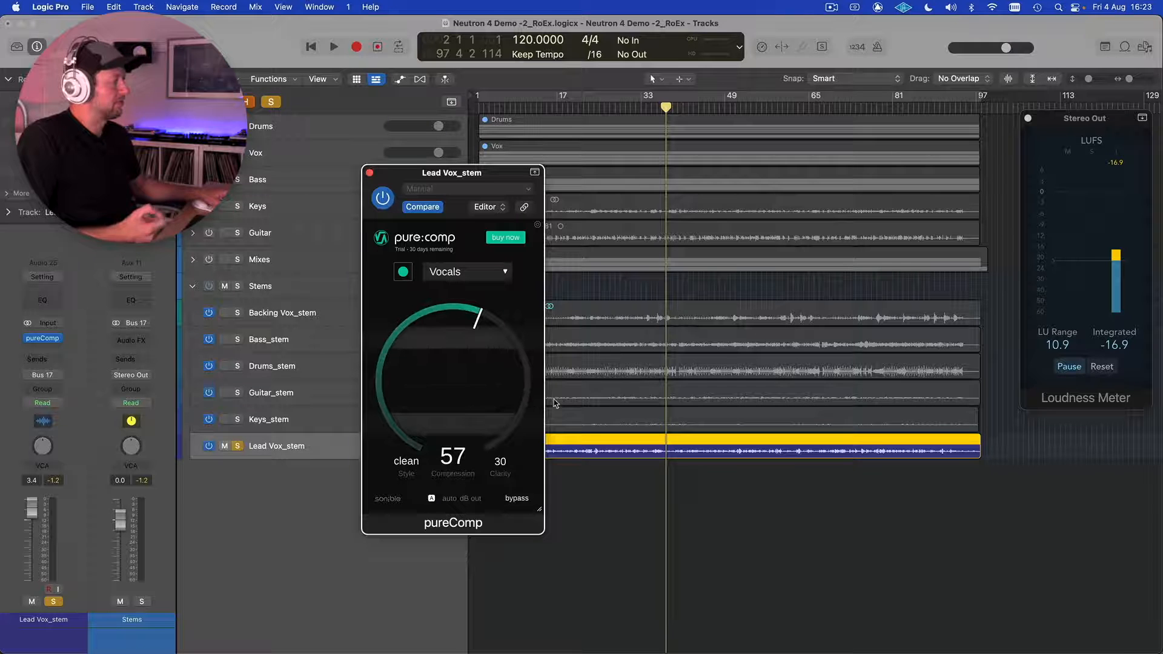
Unsolo the Lead Vox_stem track and play the full mix with its pure:comp bypassed
{"action": "left_click", "coordinate": [238, 447]}
{"action": "left_click", "coordinate": [515, 499]}
{"action": "key", "text": "Return"}
{"action": "key", "text": "space"}
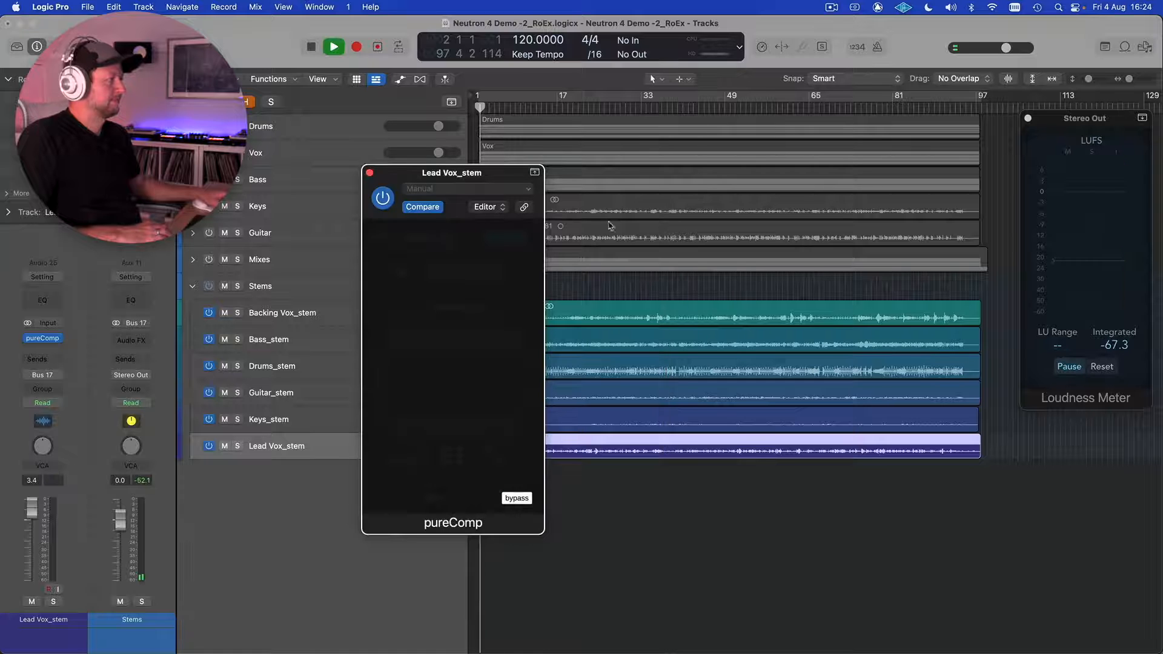
{"action": "left_click", "coordinate": [522, 499]}
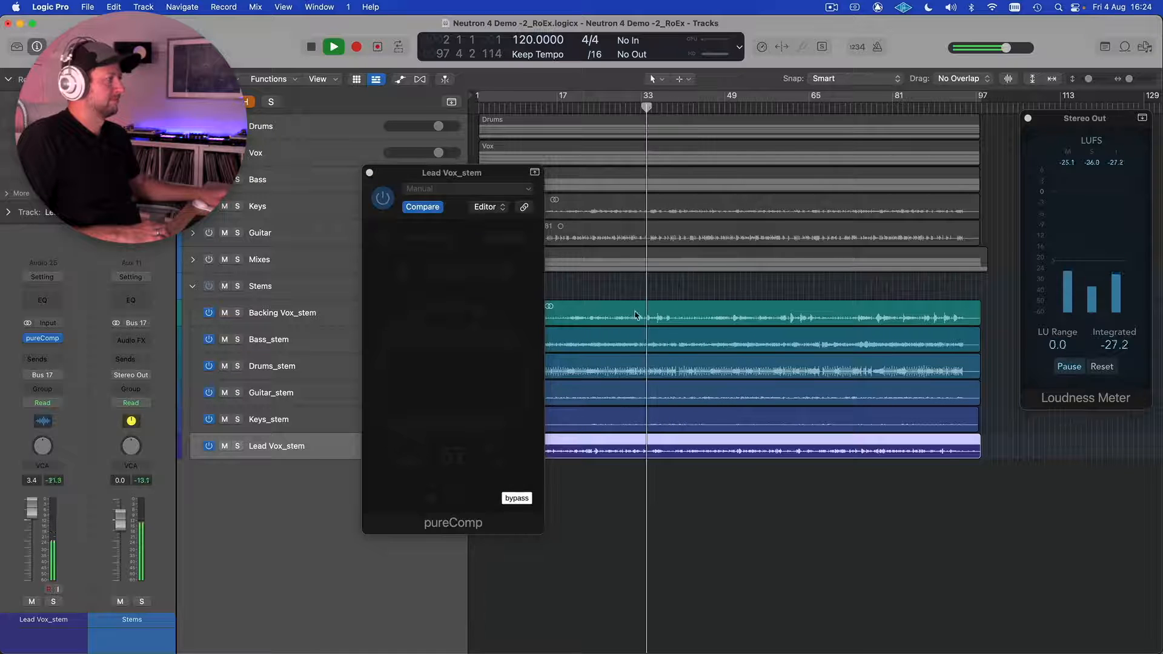
Set the lead vocal's Compression to 58, comparing the full mix with pure:comp active and bypassed, and close its window
{"action": "left_click", "coordinate": [523, 501]}
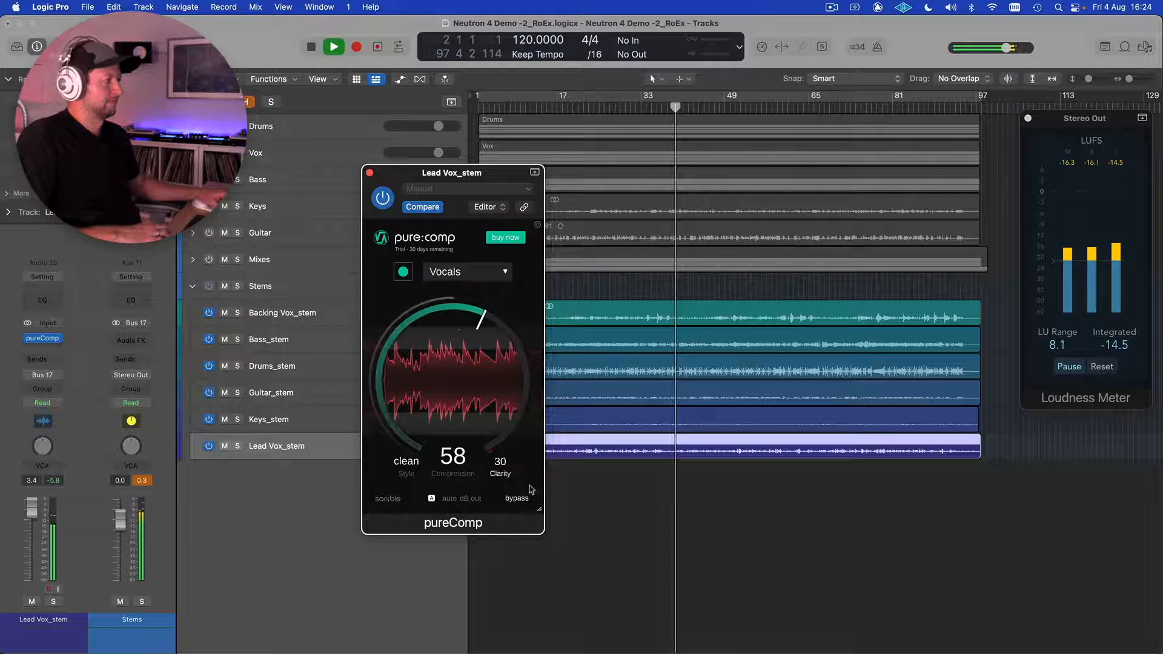
{"action": "left_click", "coordinate": [518, 499]}
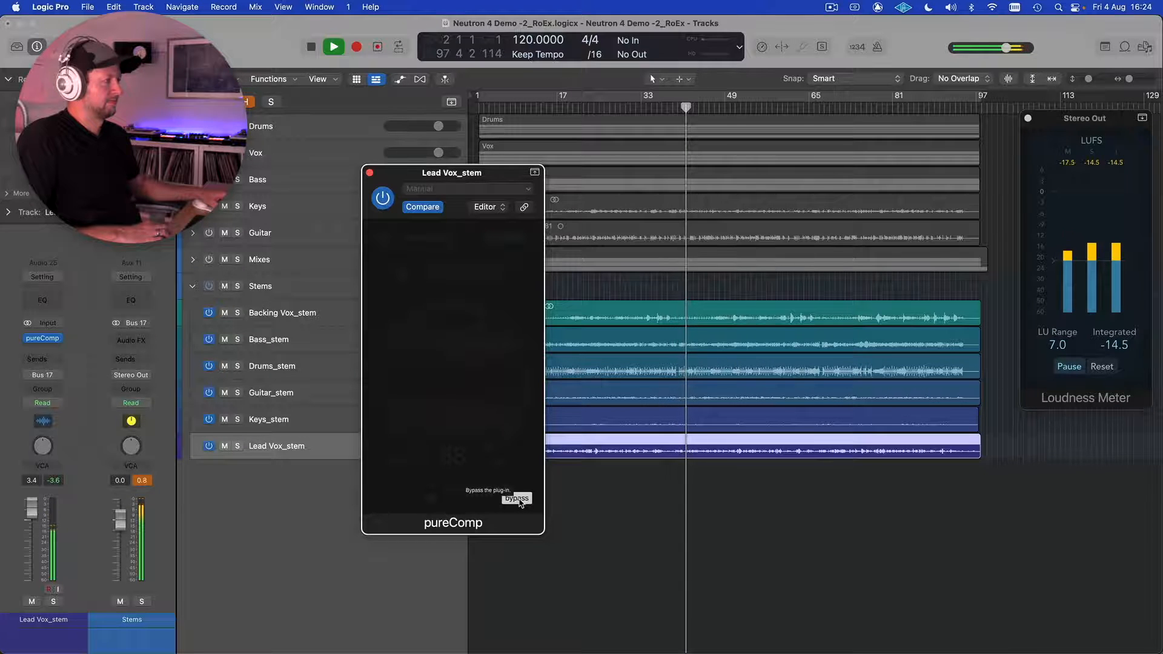
{"action": "left_click", "coordinate": [517, 498]}
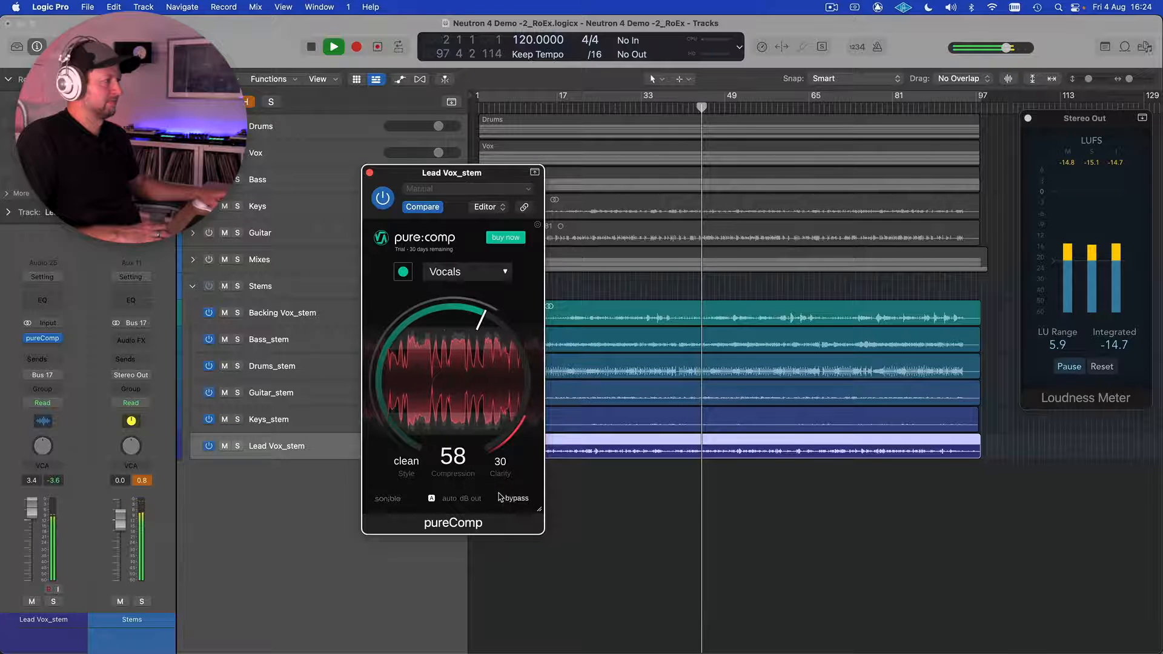
{"action": "key", "text": "space"}
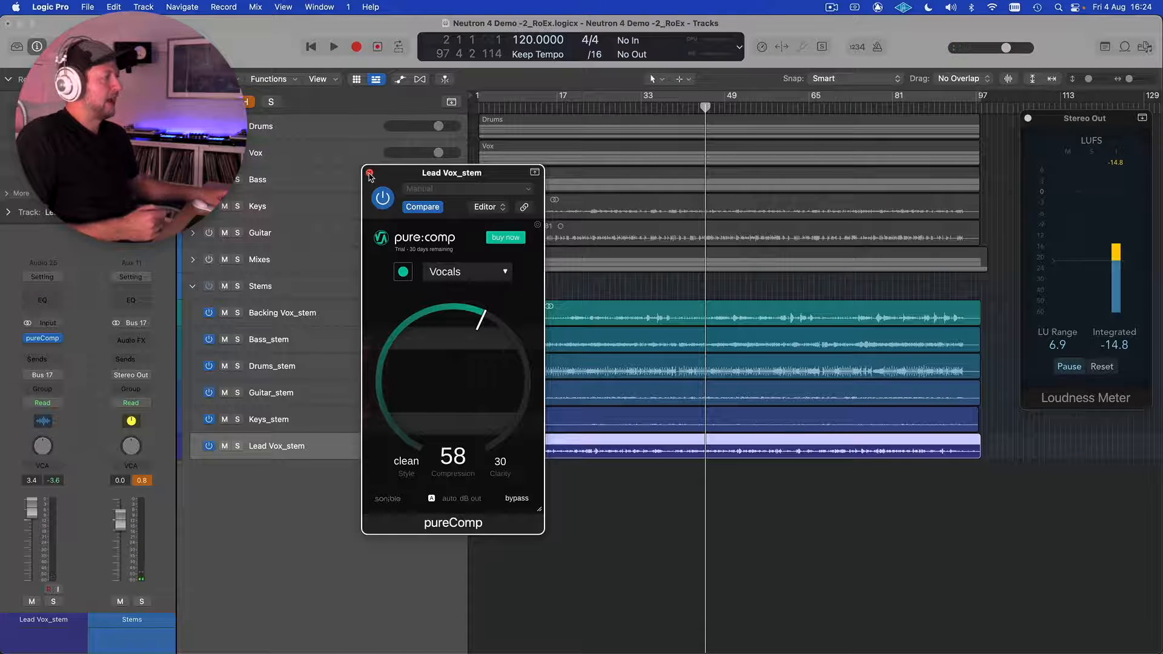
{"action": "left_click", "coordinate": [370, 173]}
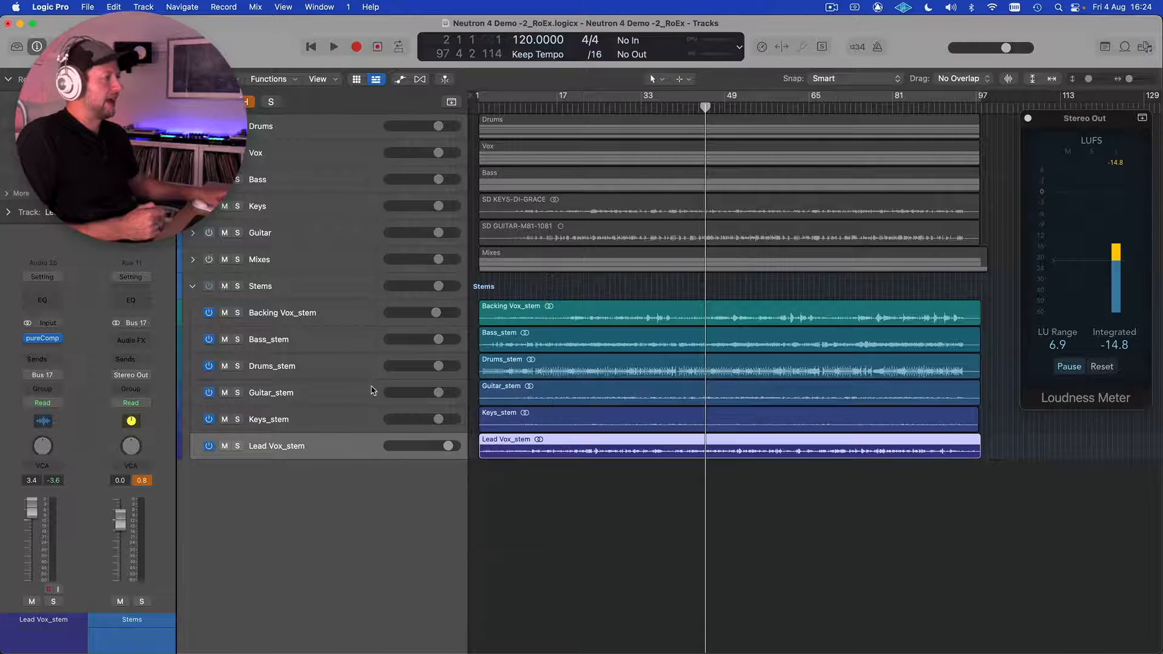
Insert pureComp on the Keys_stem track and choose the Keys | Acoustic profile
{"action": "left_click", "coordinate": [323, 420]}
{"action": "left_click", "coordinate": [48, 345]}
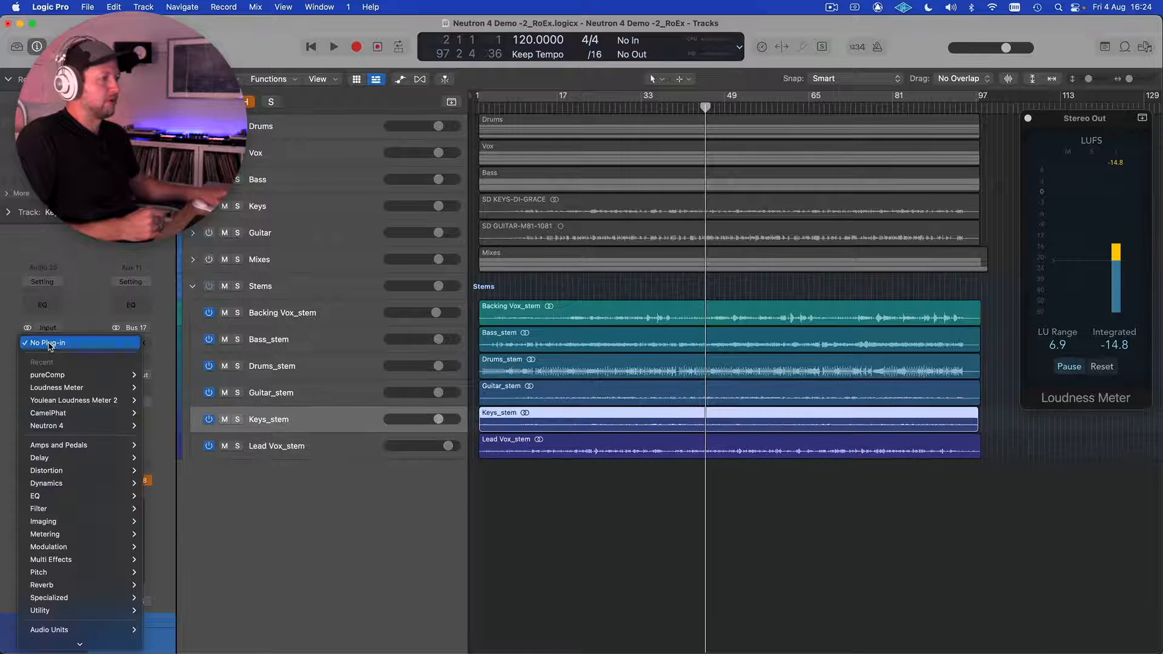
{"action": "left_click", "coordinate": [65, 378]}
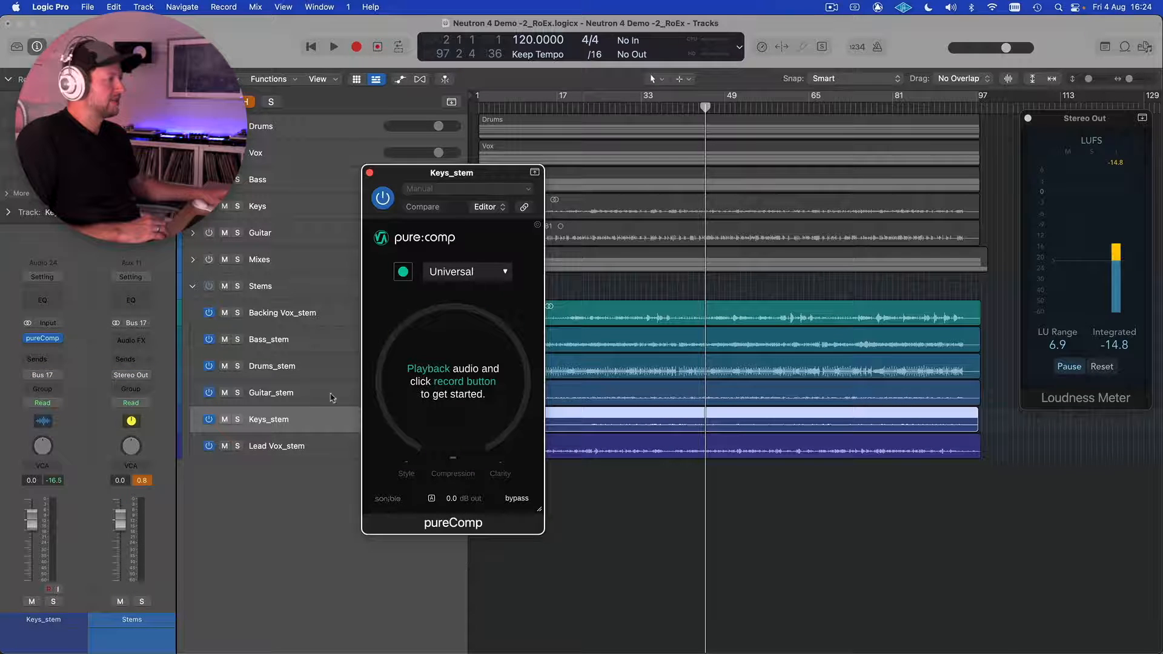
{"action": "left_click", "coordinate": [470, 273]}
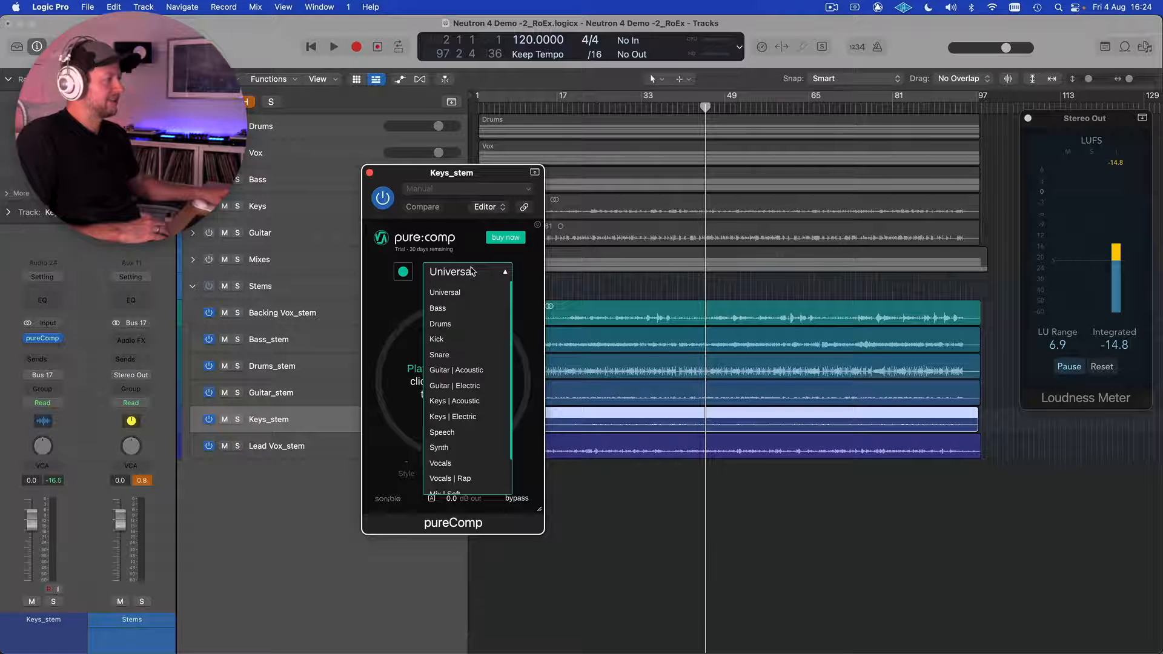
{"action": "left_click", "coordinate": [466, 401]}
Insert pureComp on the Guitar_stem track and choose the Guitar | Electric profile
{"action": "left_click", "coordinate": [297, 393]}
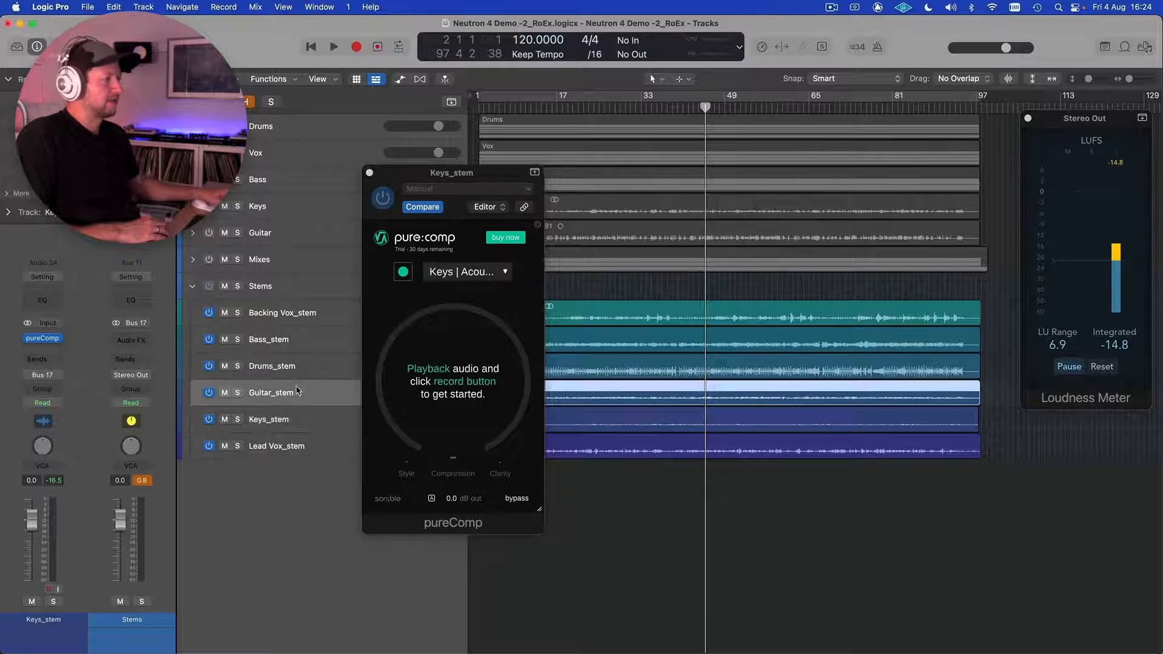
{"action": "left_click", "coordinate": [56, 343]}
{"action": "mouse_move", "coordinate": [77, 378]}
{"action": "left_click", "coordinate": [156, 375]}
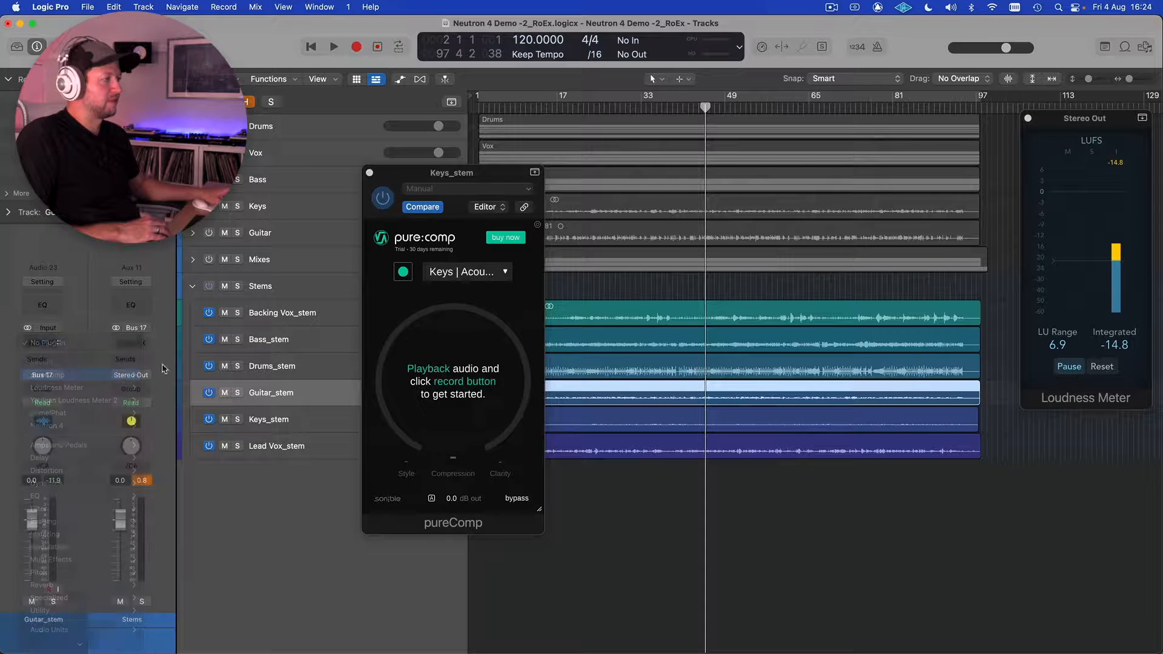
{"action": "left_click", "coordinate": [495, 286]}
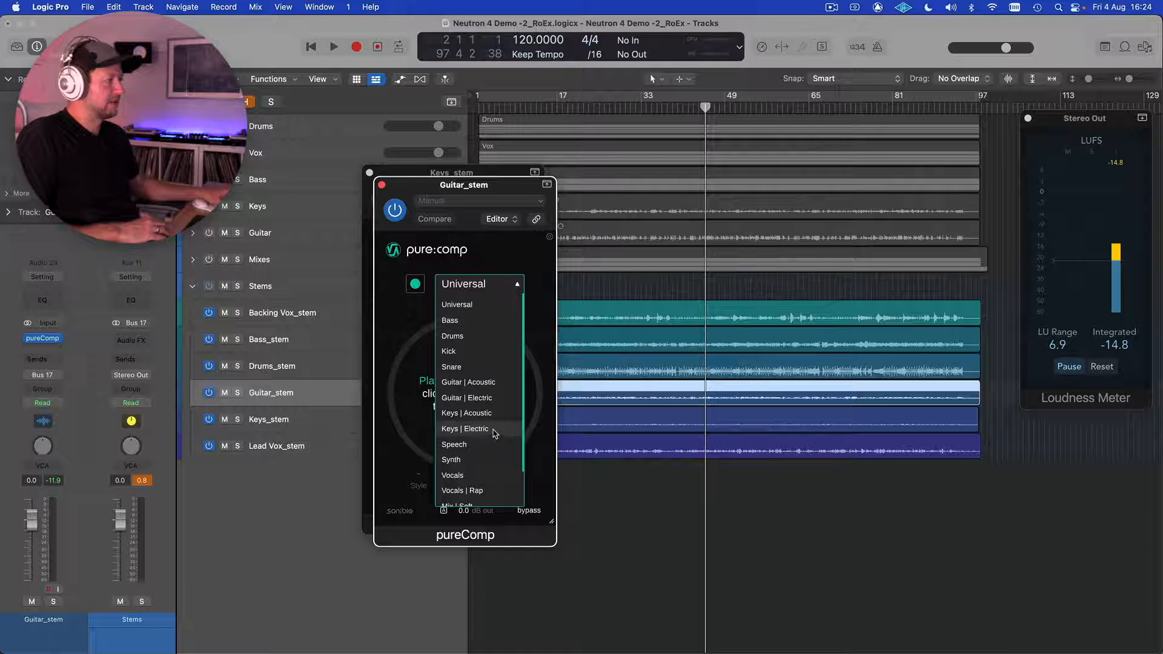
{"action": "left_click", "coordinate": [491, 398]}
Insert pureComp with the Bass profile on the Bass_stem track and close the bass, guitar and keys plug-in windows
{"action": "left_click", "coordinate": [287, 341]}
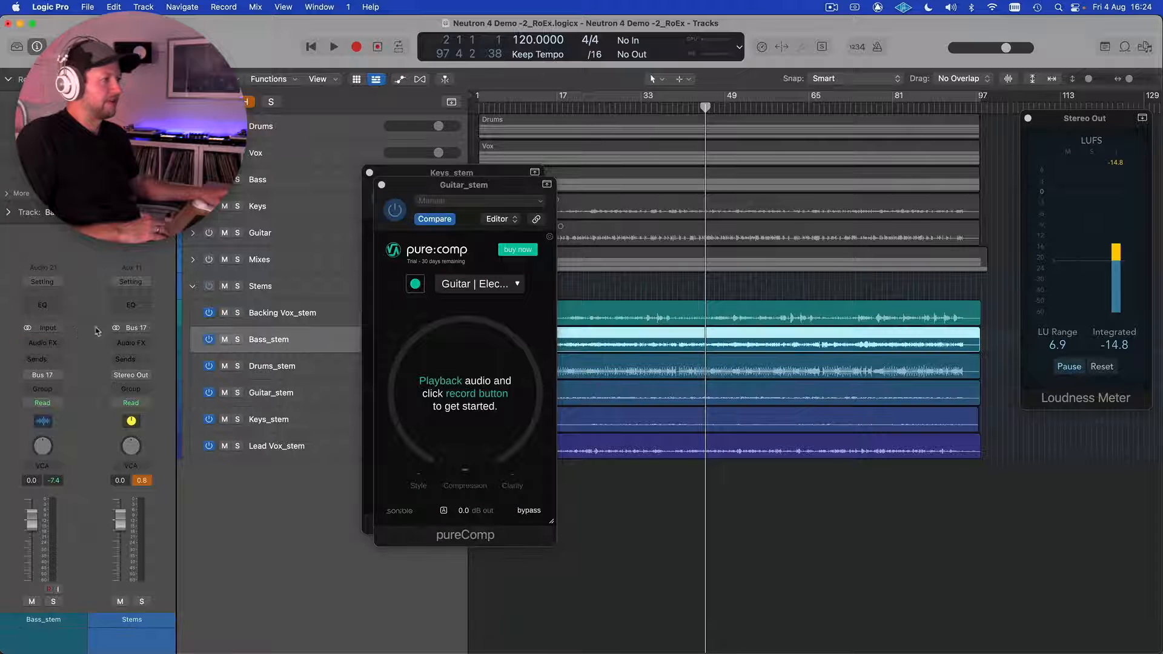
{"action": "left_click", "coordinate": [57, 344]}
{"action": "mouse_move", "coordinate": [78, 376]}
{"action": "left_click", "coordinate": [165, 376]}
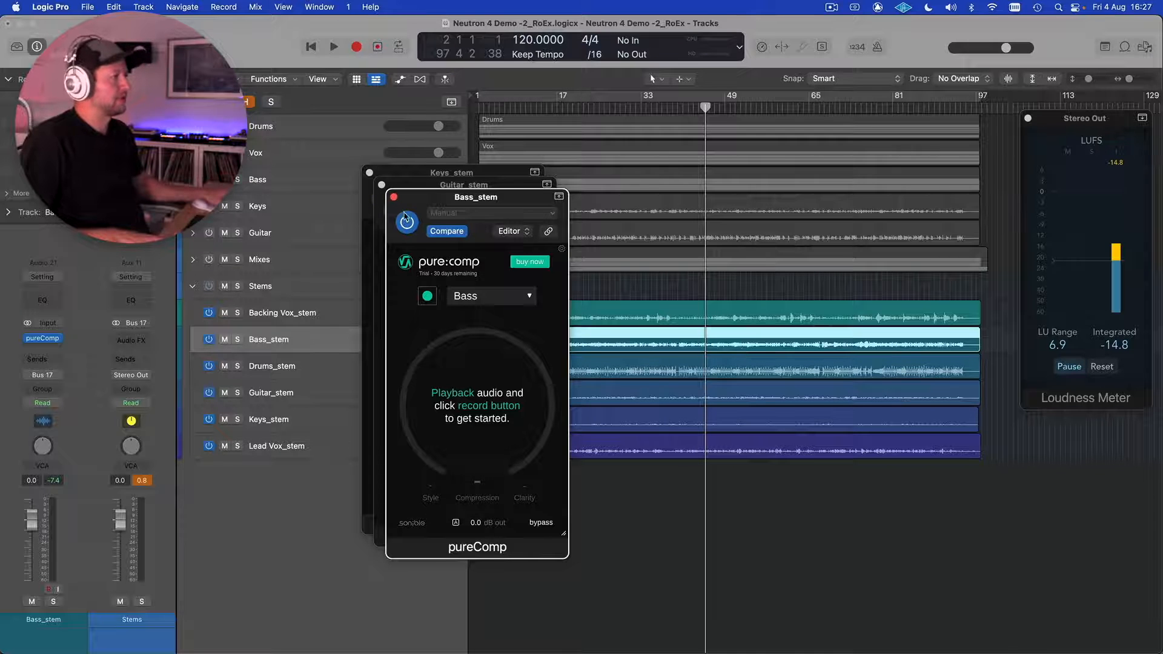
{"action": "left_click", "coordinate": [394, 197]}
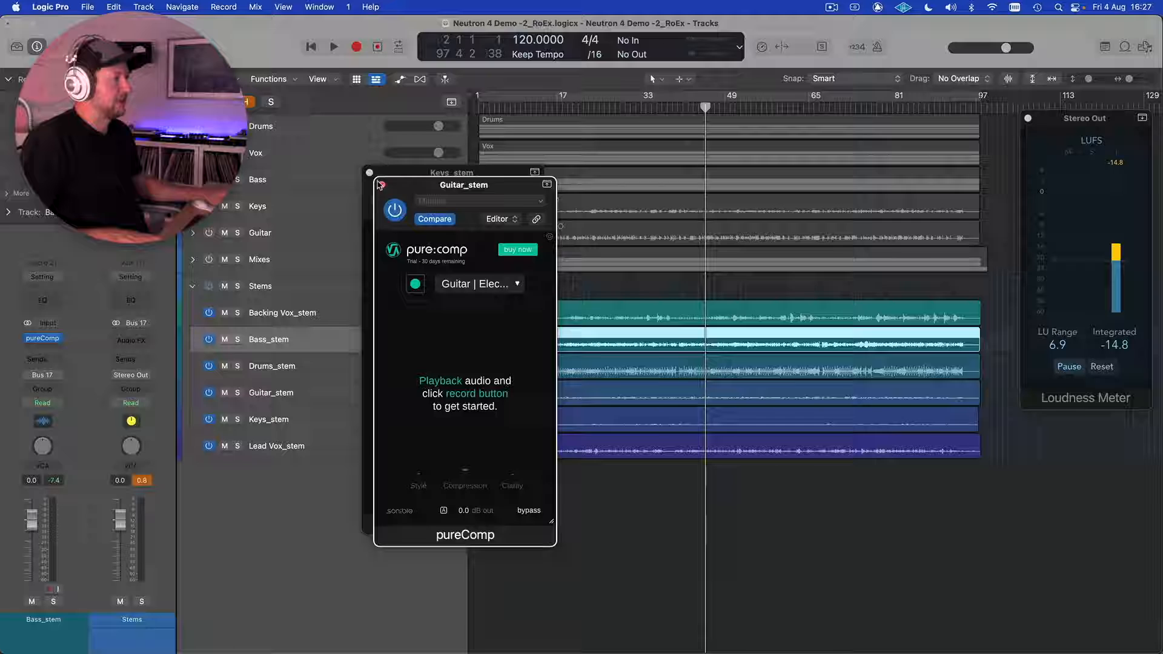
{"action": "left_click", "coordinate": [382, 185]}
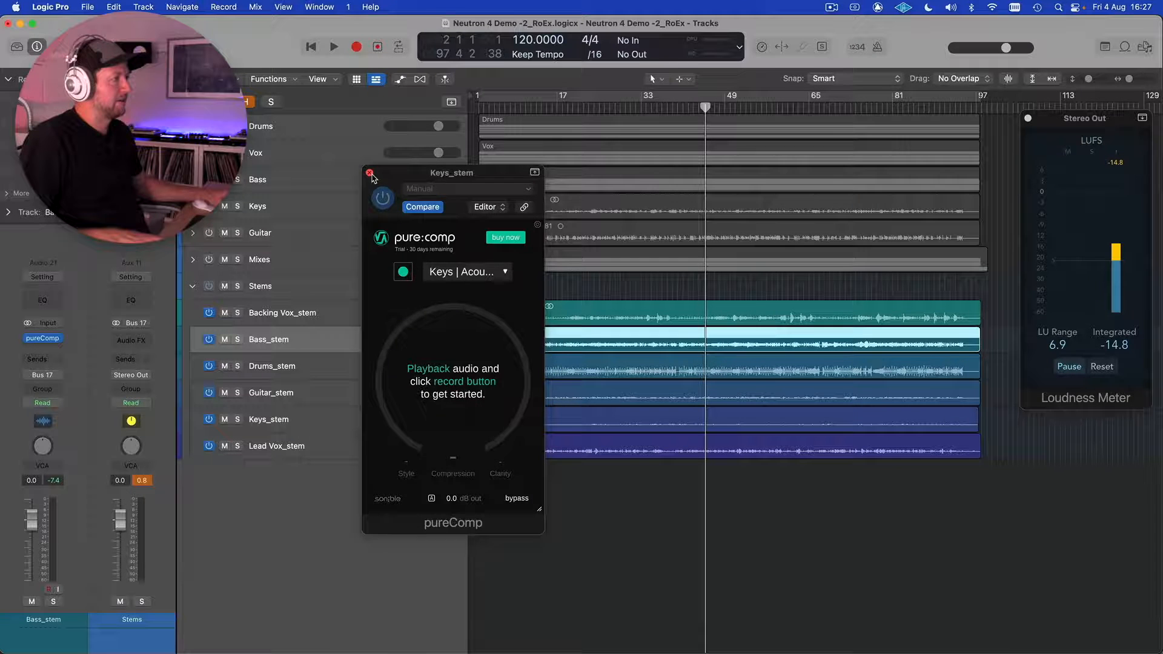
{"action": "left_click", "coordinate": [370, 173]}
Expand the Mixes stack, show the hidden tracks and expand the Cryo Stems stack
{"action": "left_click", "coordinate": [193, 259]}
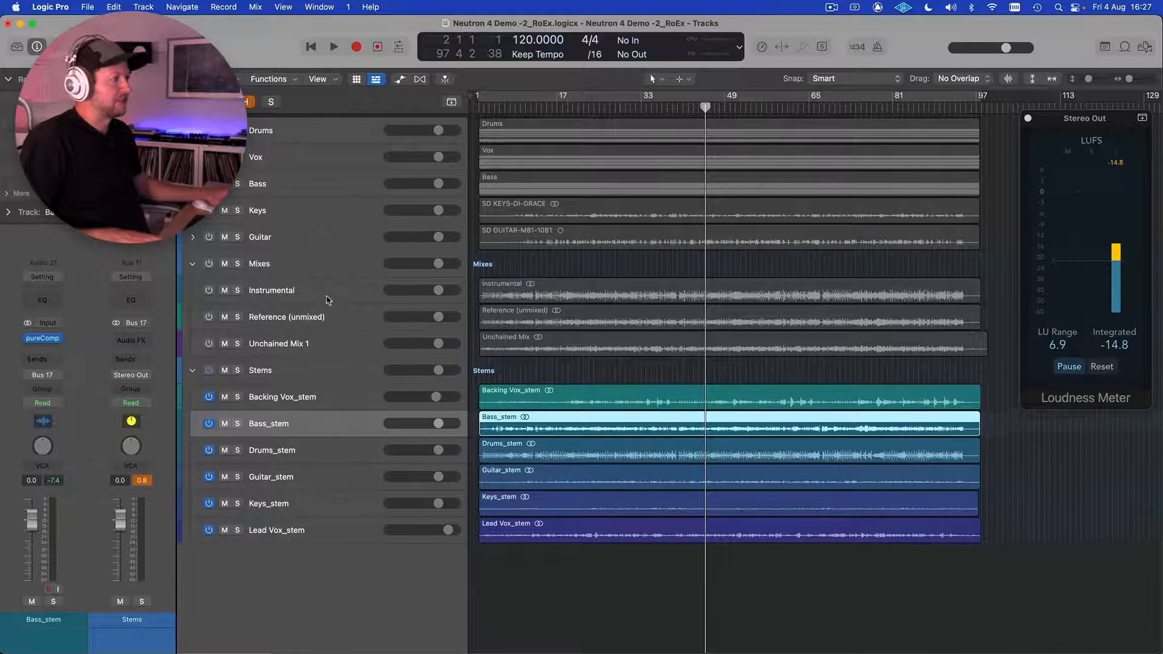
{"action": "left_click", "coordinate": [248, 103]}
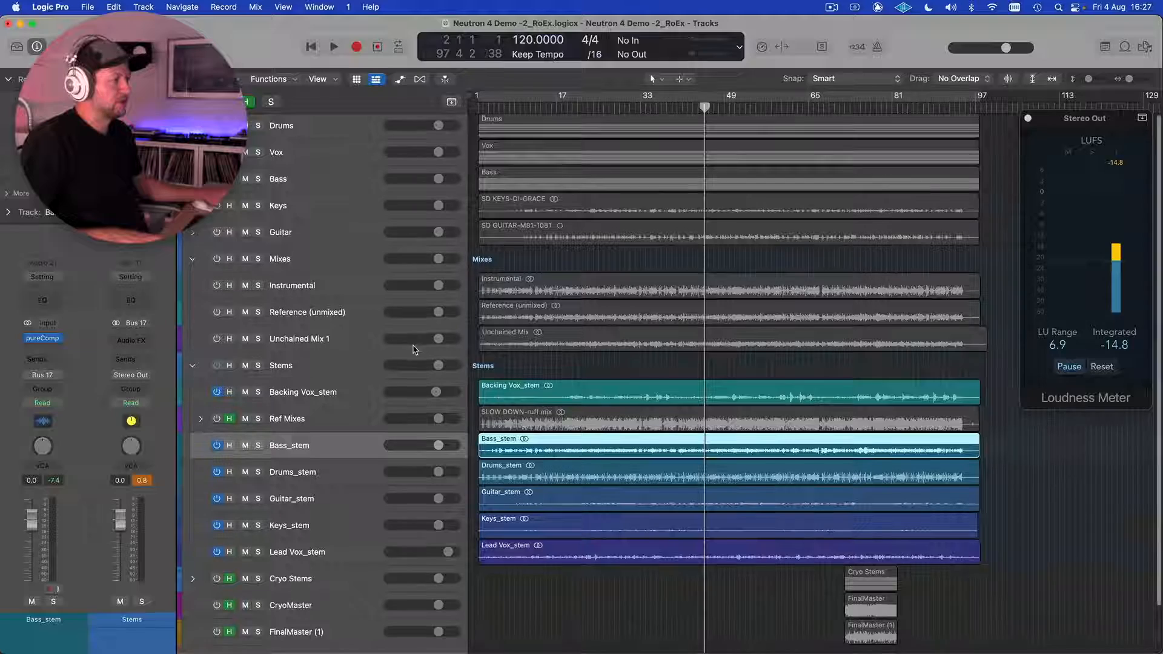
{"action": "scroll", "coordinate": [253, 517], "scroll_direction": "down", "scroll_amount": 2}
{"action": "left_click", "coordinate": [192, 526]}
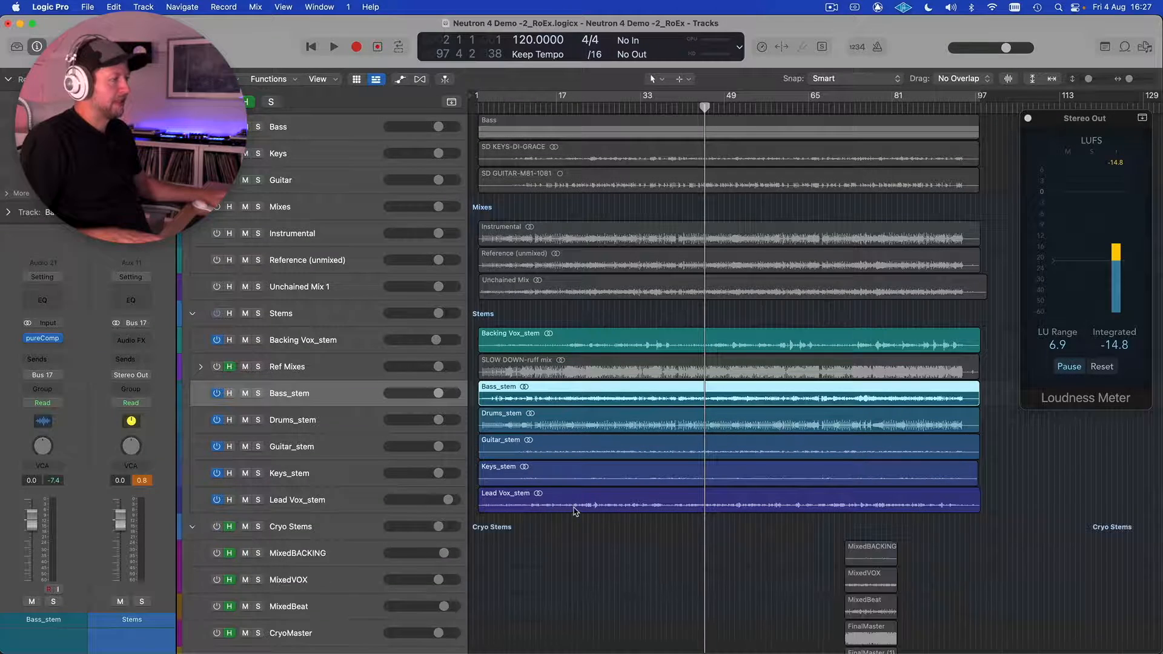
Examine the Cryo Stems and master regions between bars 72 and 82, comparing their waveforms up close with the whole arrangement
{"action": "scroll", "coordinate": [727, 509], "scroll_direction": "down", "scroll_amount": 3}
{"action": "key", "text": "super+Right"}
{"action": "key", "text": "super+Right"}
{"action": "key", "text": "super+Right"}
{"action": "scroll", "coordinate": [885, 491], "scroll_direction": "right", "scroll_amount": 10}
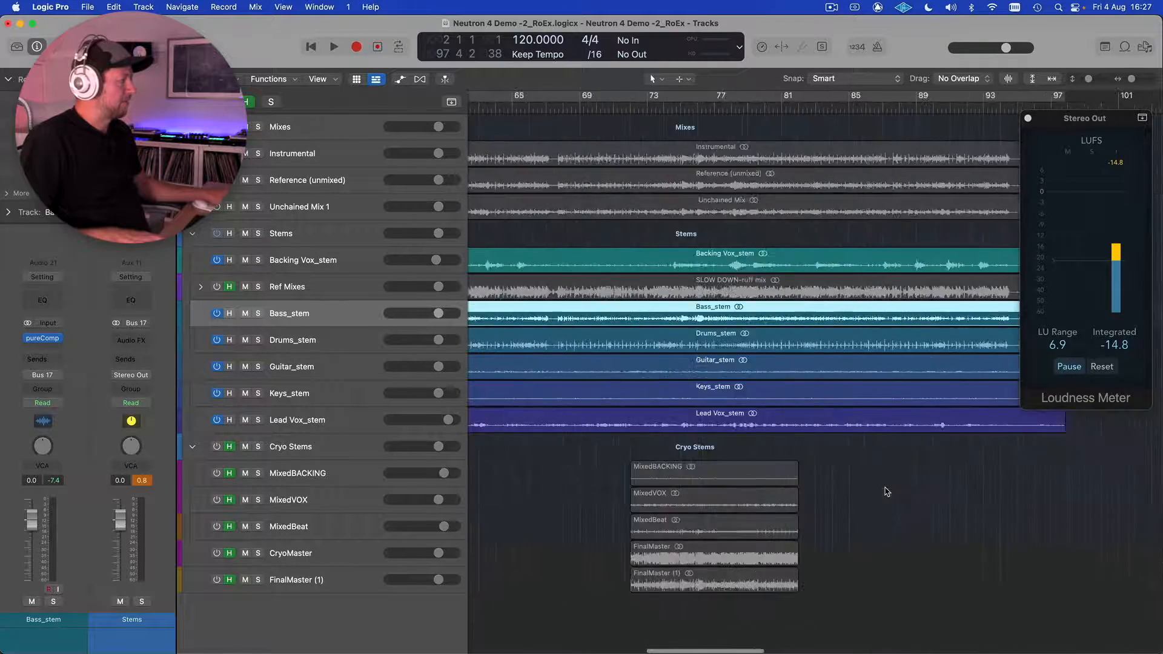
{"action": "key", "text": "super+Right"}
{"action": "key", "text": "super+Right"}
{"action": "key", "text": "super+Right"}
{"action": "key", "text": "super+Right"}
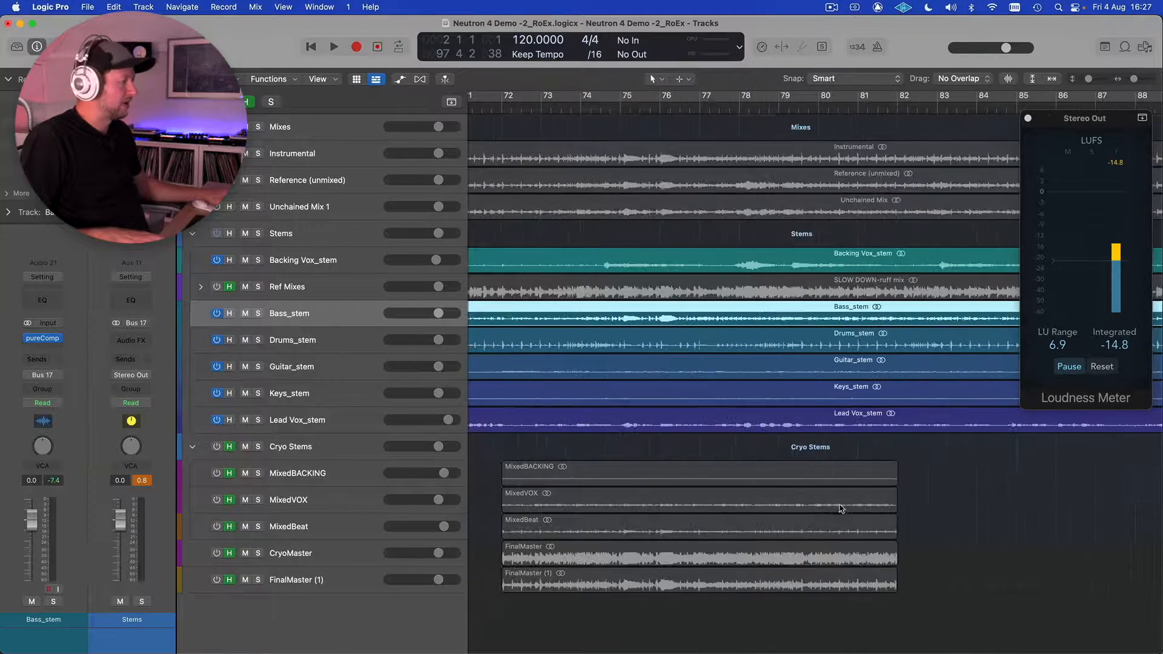
{"action": "key", "text": "super+Up"}
{"action": "key", "text": "super+Down"}
{"action": "key", "text": "super+Down"}
{"action": "key", "text": "super+Down"}
{"action": "key", "text": "super+Down"}
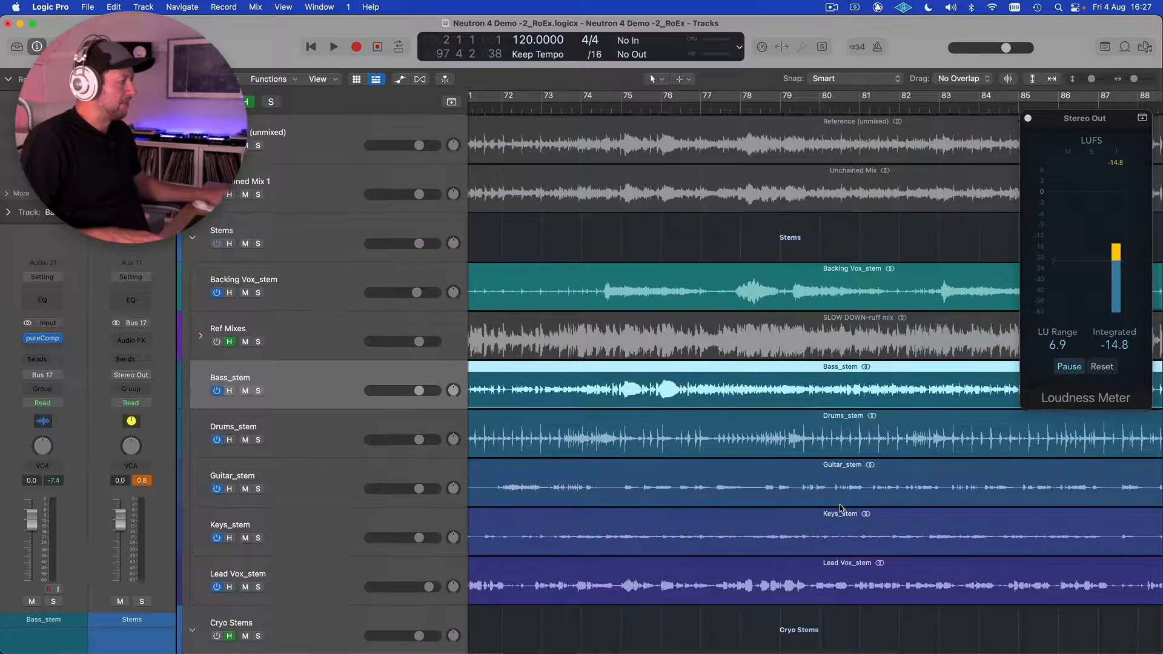
{"action": "scroll", "coordinate": [841, 508], "scroll_direction": "down", "scroll_amount": 5}
{"action": "scroll", "coordinate": [841, 508], "scroll_direction": "up", "scroll_amount": 1}
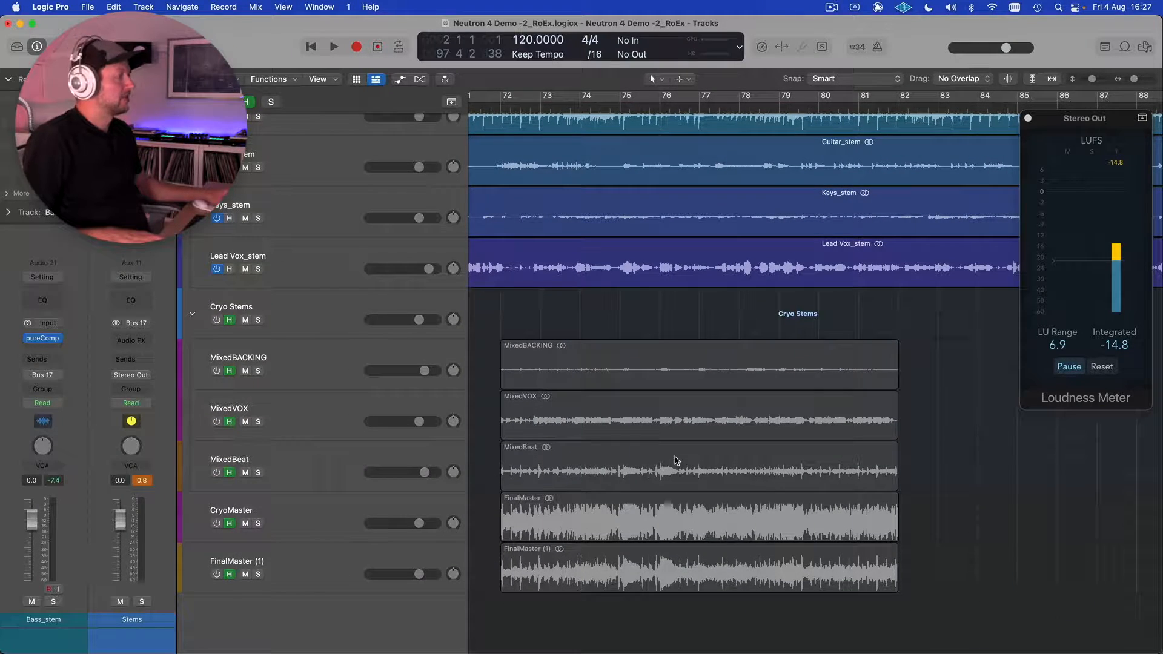
{"action": "key", "text": "super+Up"}
{"action": "key", "text": "super+Up"}
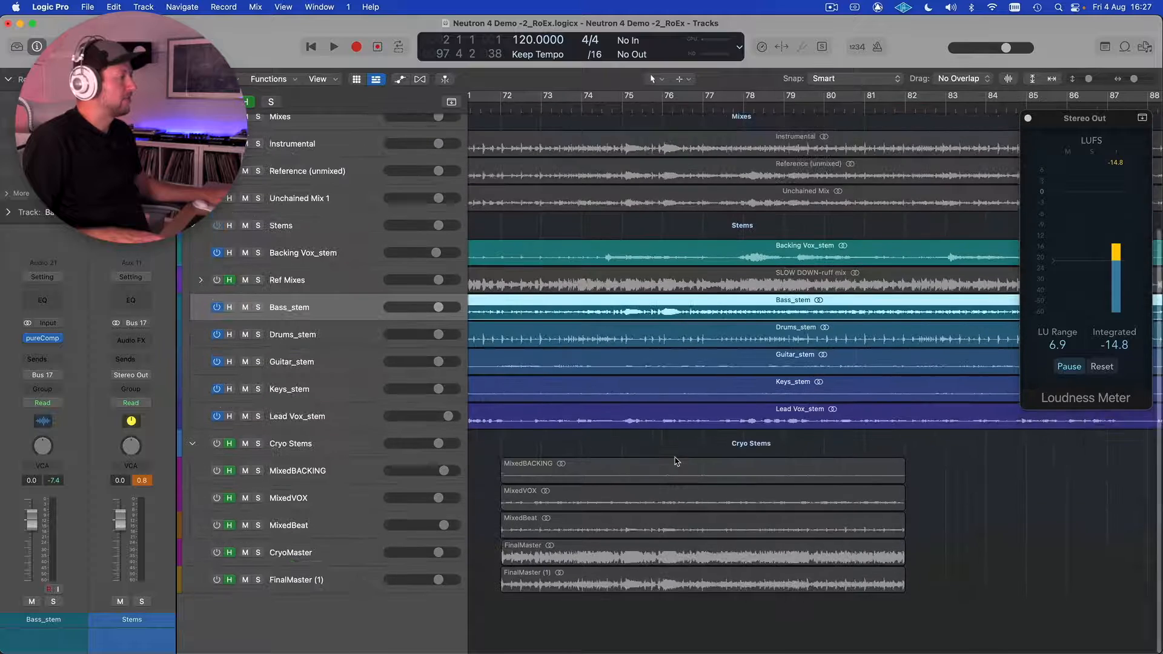
{"action": "key", "text": "super+Left"}
{"action": "key", "text": "super+Left"}
{"action": "key", "text": "super+Left"}
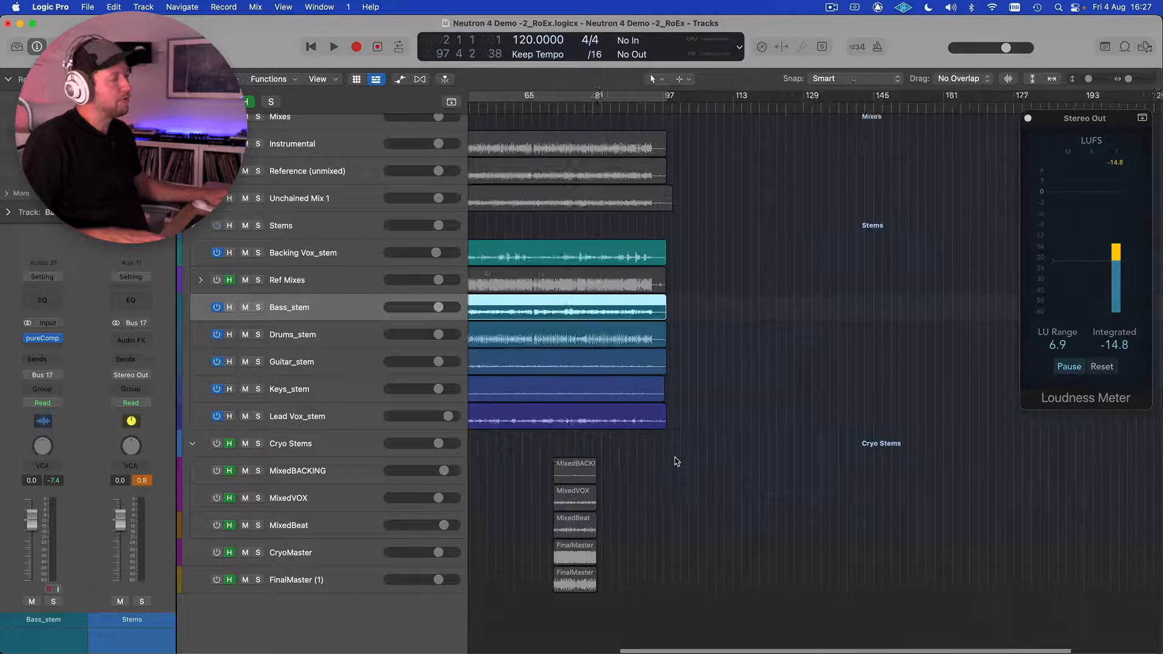
{"action": "scroll", "coordinate": [676, 461], "scroll_direction": "left", "scroll_amount": 10}
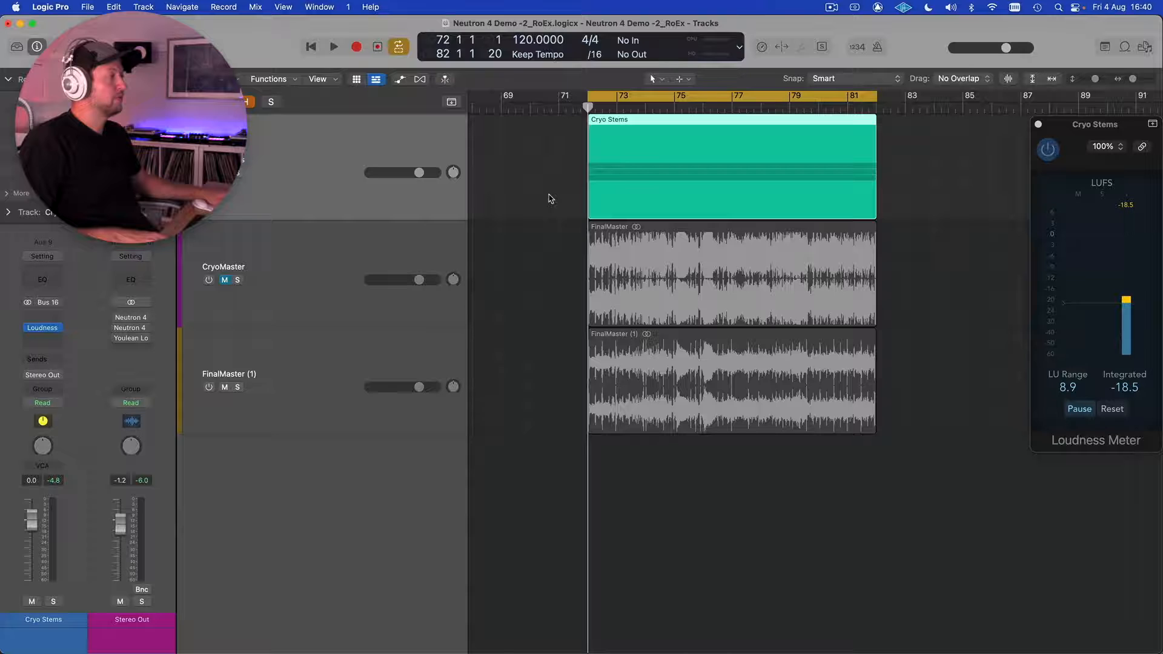
Insert pureLimit on the Cryo Stems channel, continue in trial mode and place its window clear of the regions
{"action": "left_click", "coordinate": [57, 318]}
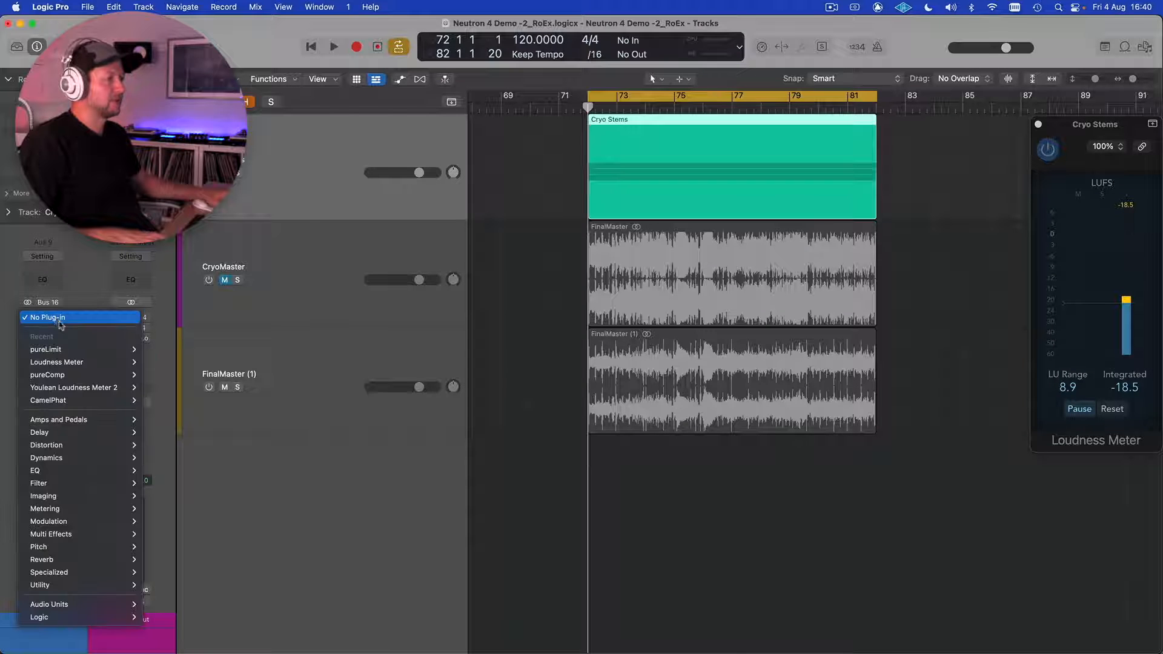
{"action": "left_click", "coordinate": [71, 350]}
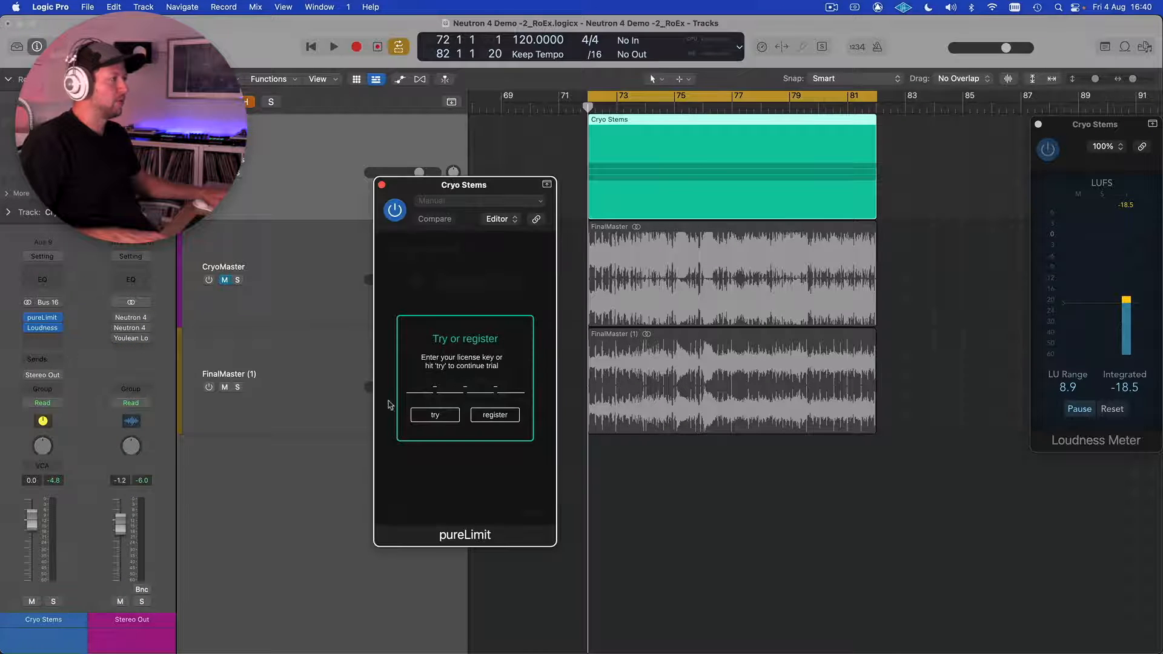
{"action": "left_click", "coordinate": [434, 415]}
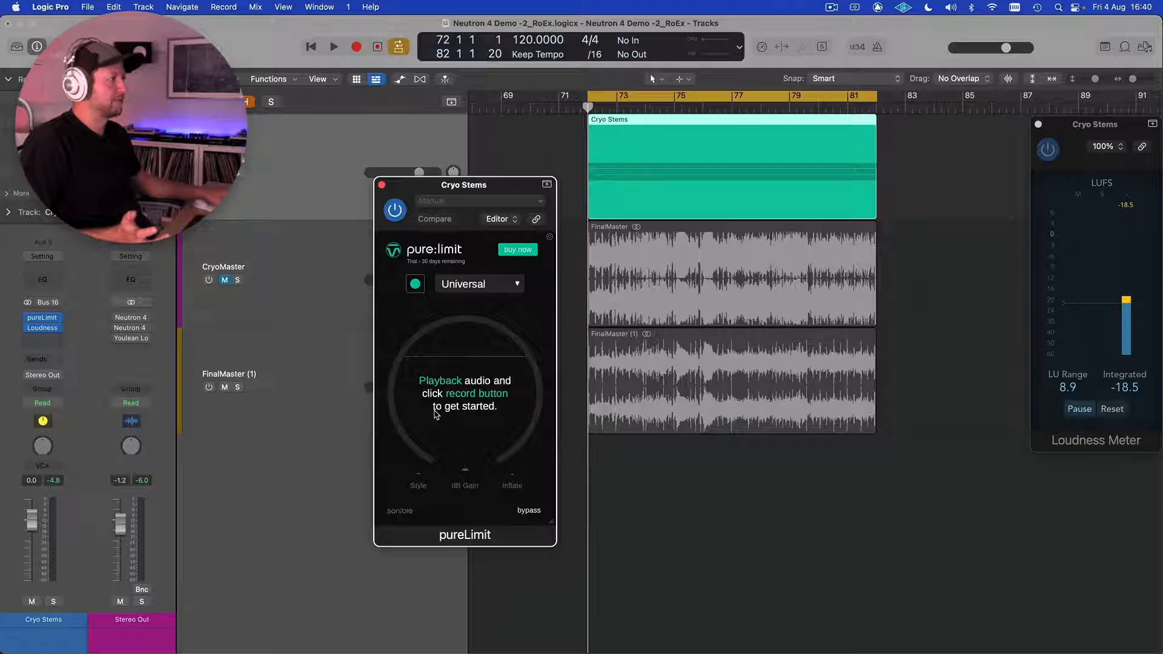
{"action": "left_click_drag", "start_coordinate": [487, 191], "coordinate": [394, 241]}
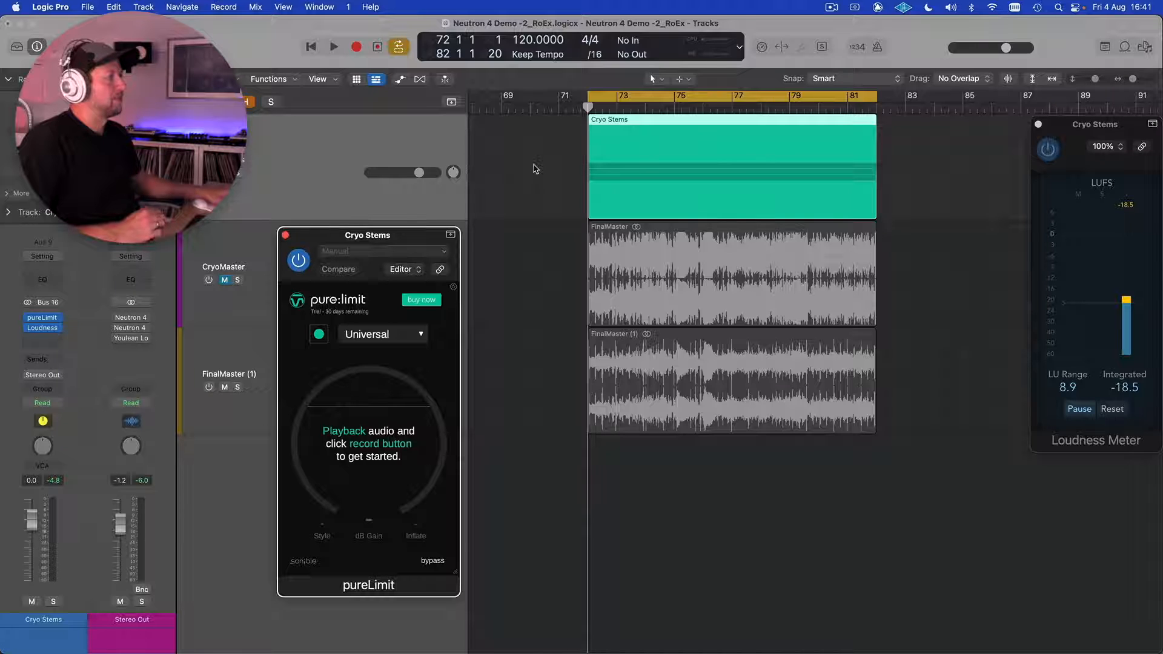
{"action": "left_click_drag", "start_coordinate": [398, 233], "coordinate": [429, 413]}
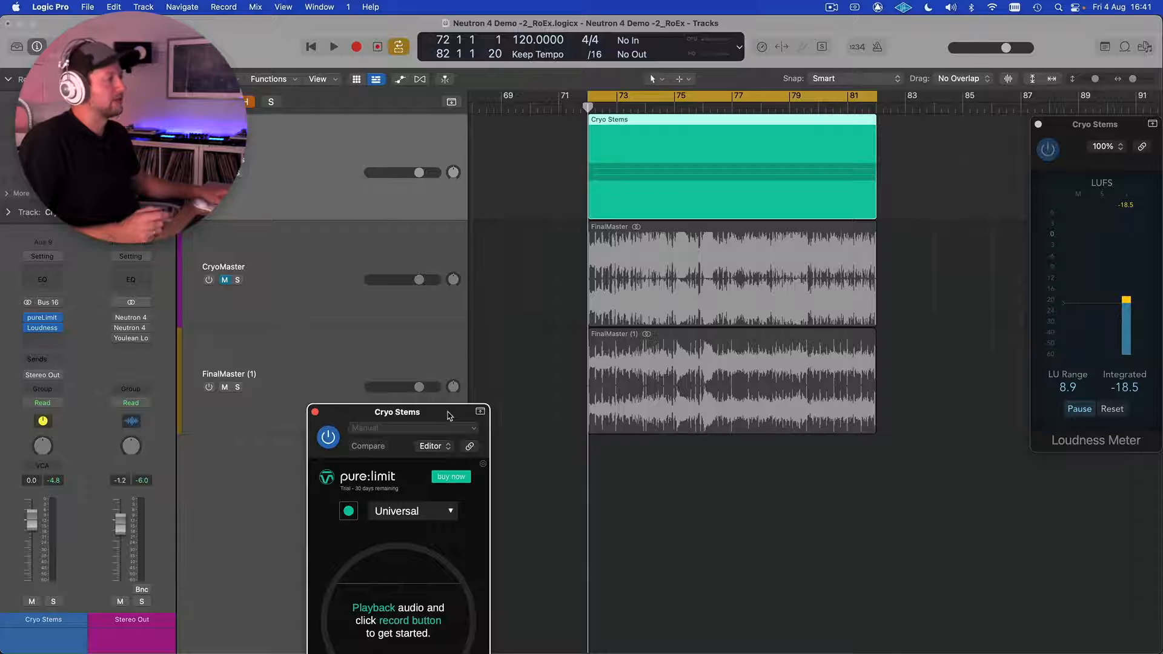
{"action": "left_click_drag", "start_coordinate": [450, 416], "coordinate": [441, 239]}
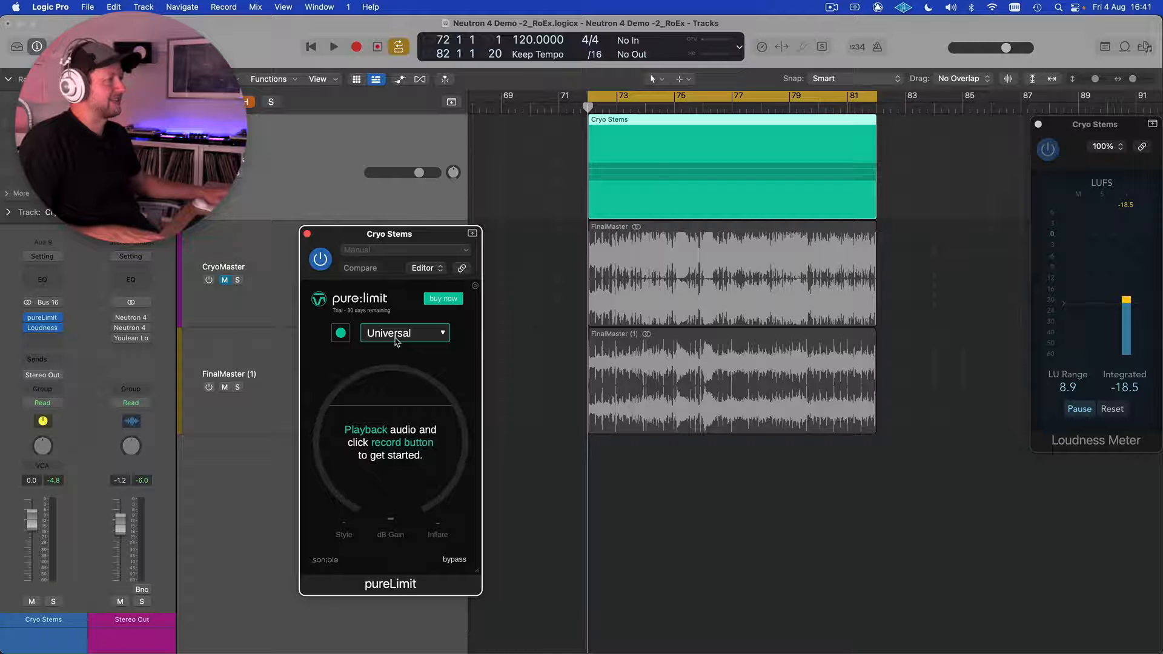
Play the Cryo Stems and have pureLimit learn its parameters with the Universal profile, then stop playback
{"action": "key", "text": "space"}
{"action": "left_click", "coordinate": [341, 334]}
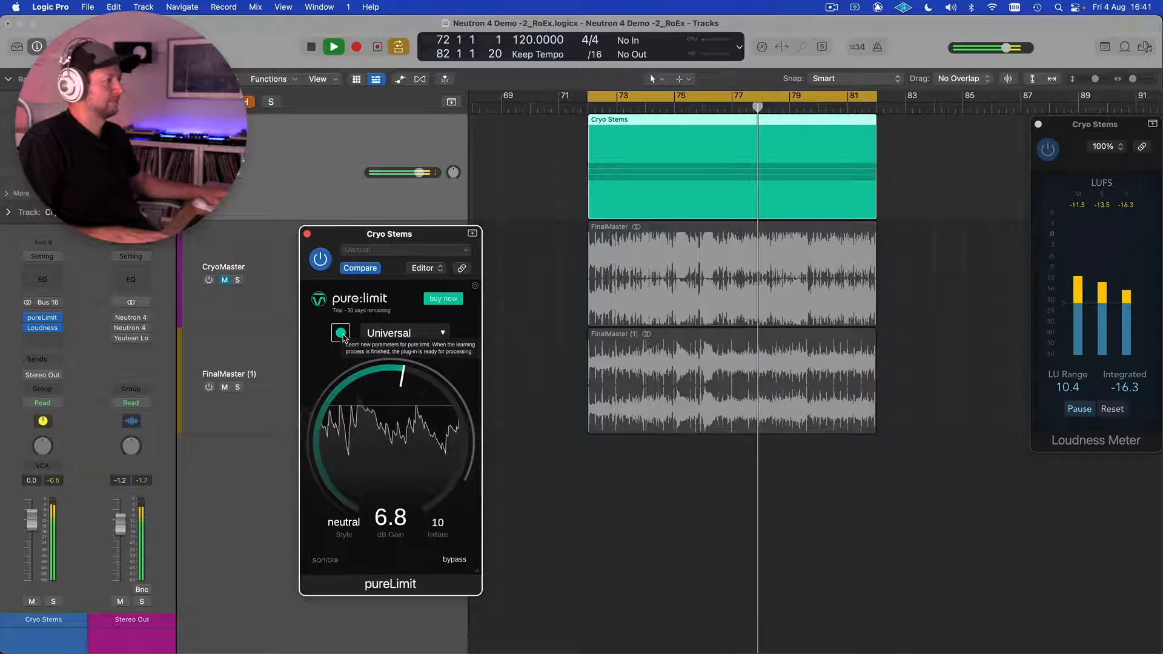
{"action": "key", "text": "space"}
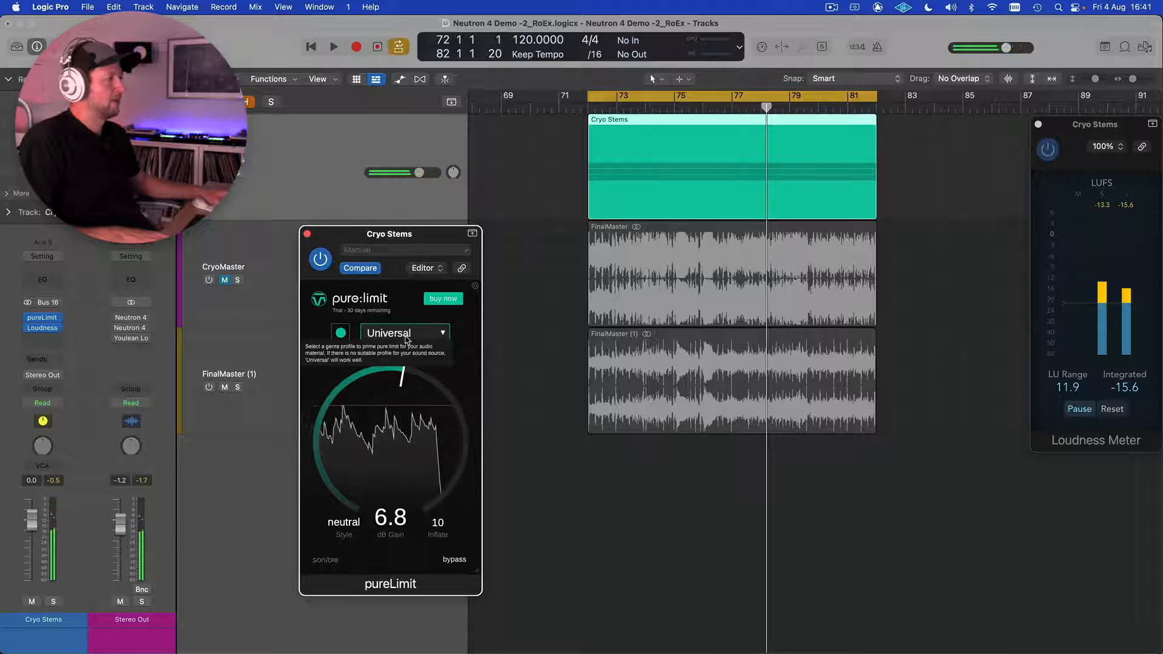
Switch pureLimit to the Funk profile and play the stems, comparing the bypassed and limited sound
{"action": "left_click", "coordinate": [407, 340]}
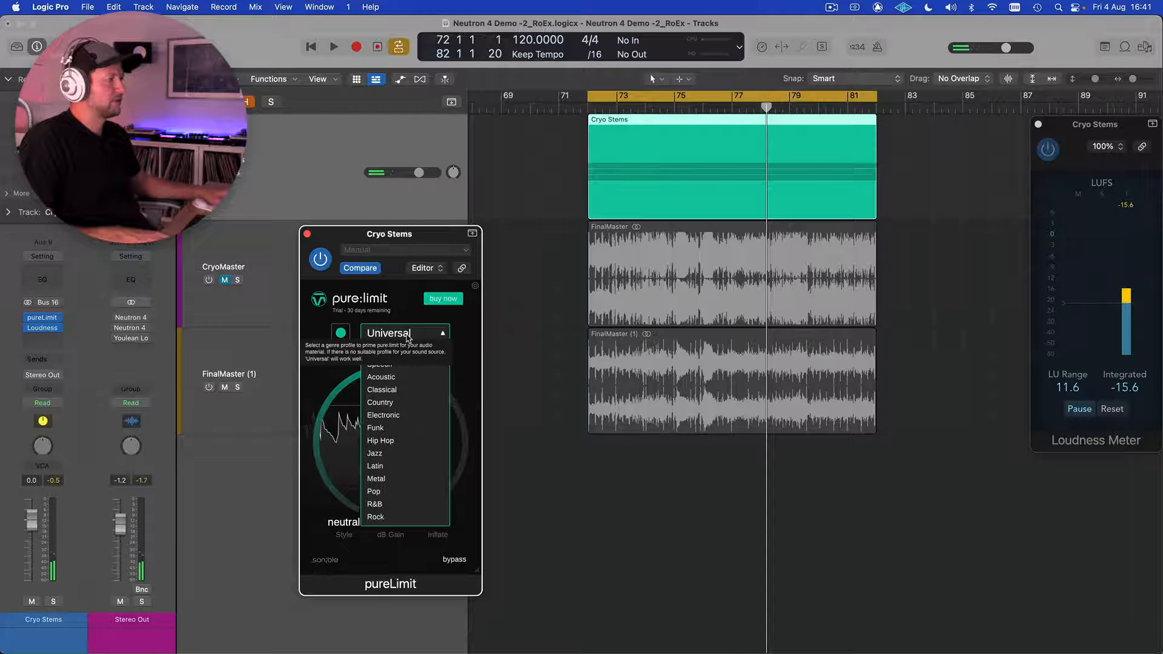
{"action": "left_click", "coordinate": [403, 427]}
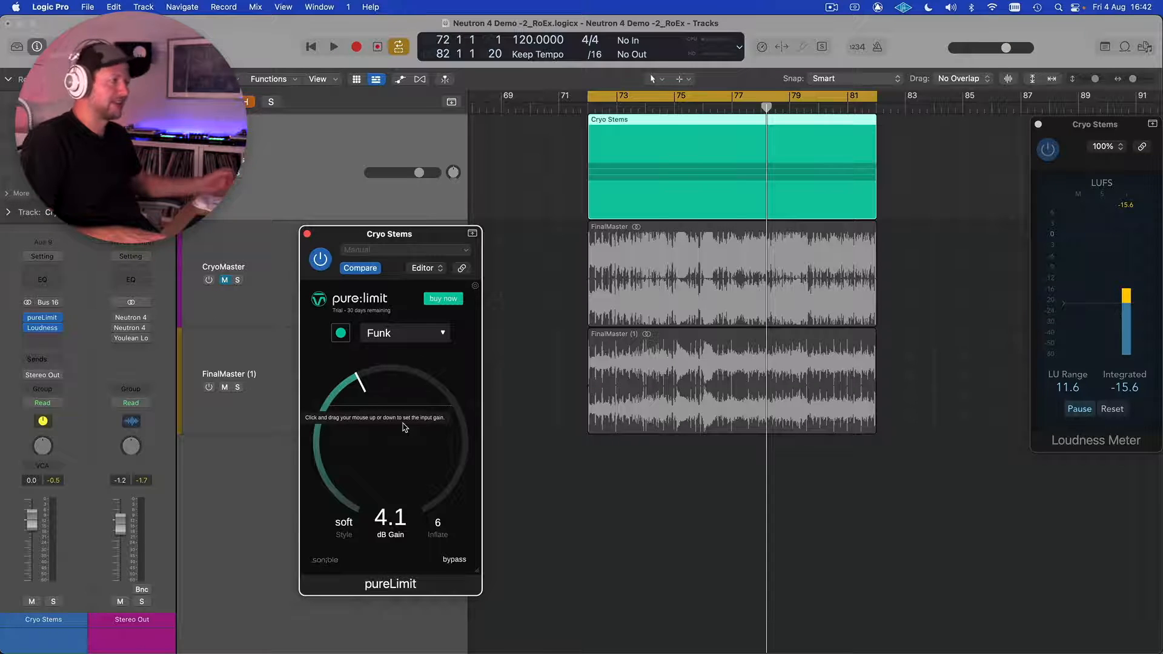
{"action": "key", "text": "space"}
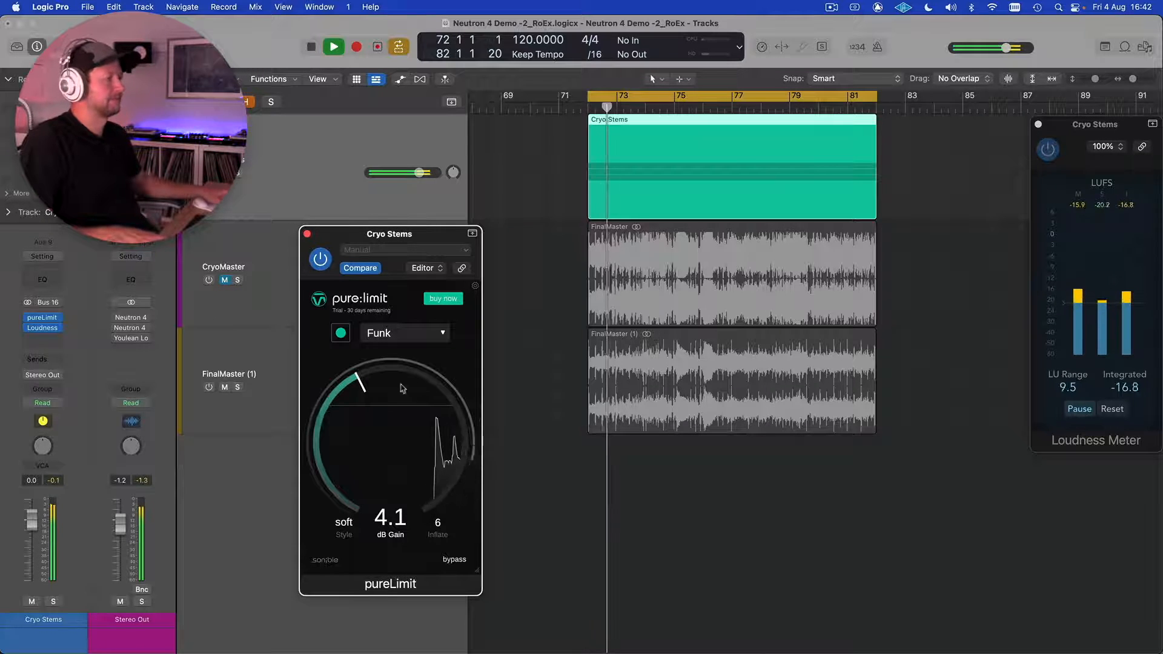
{"action": "left_click", "coordinate": [454, 560]}
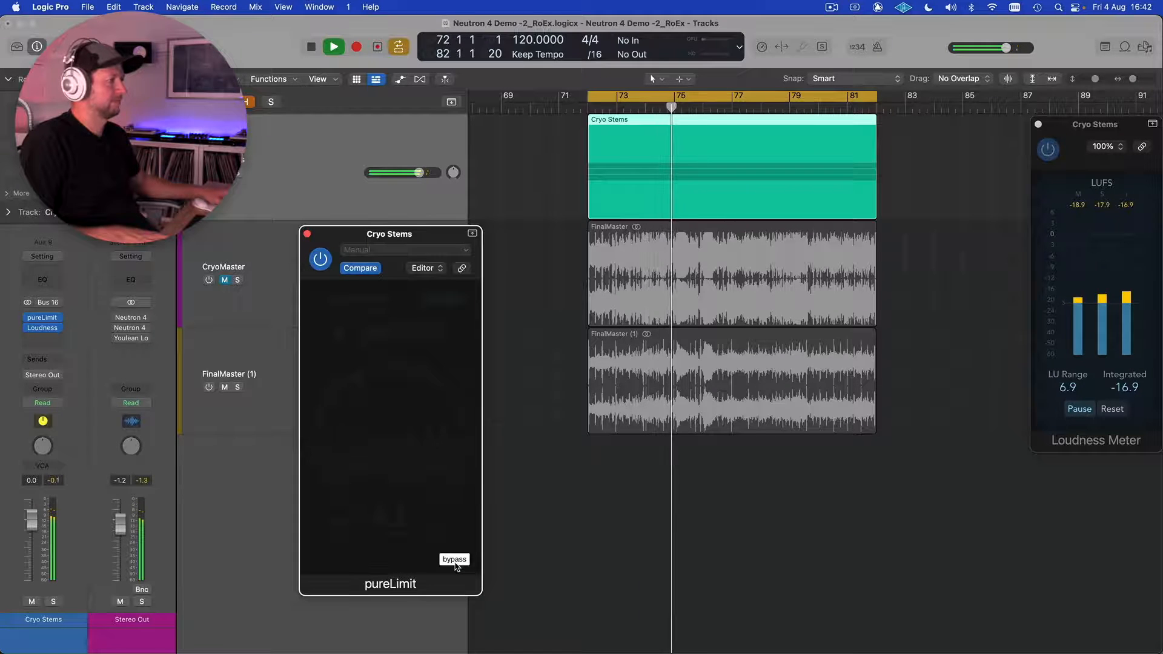
{"action": "left_click", "coordinate": [454, 559]}
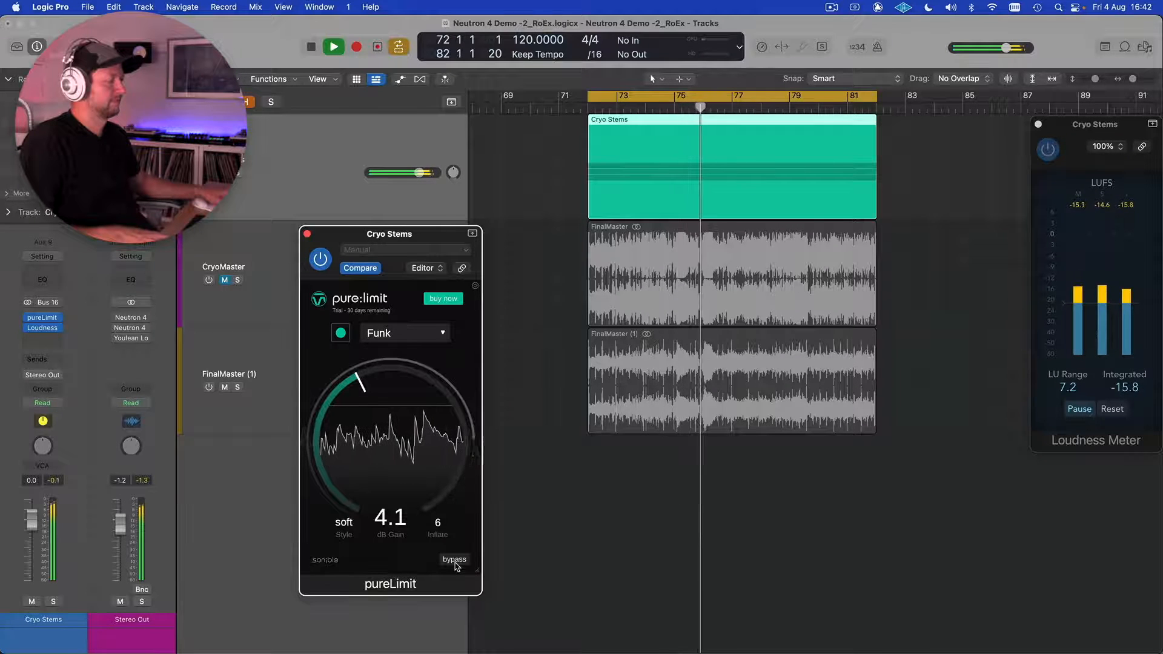
{"action": "key", "text": "space"}
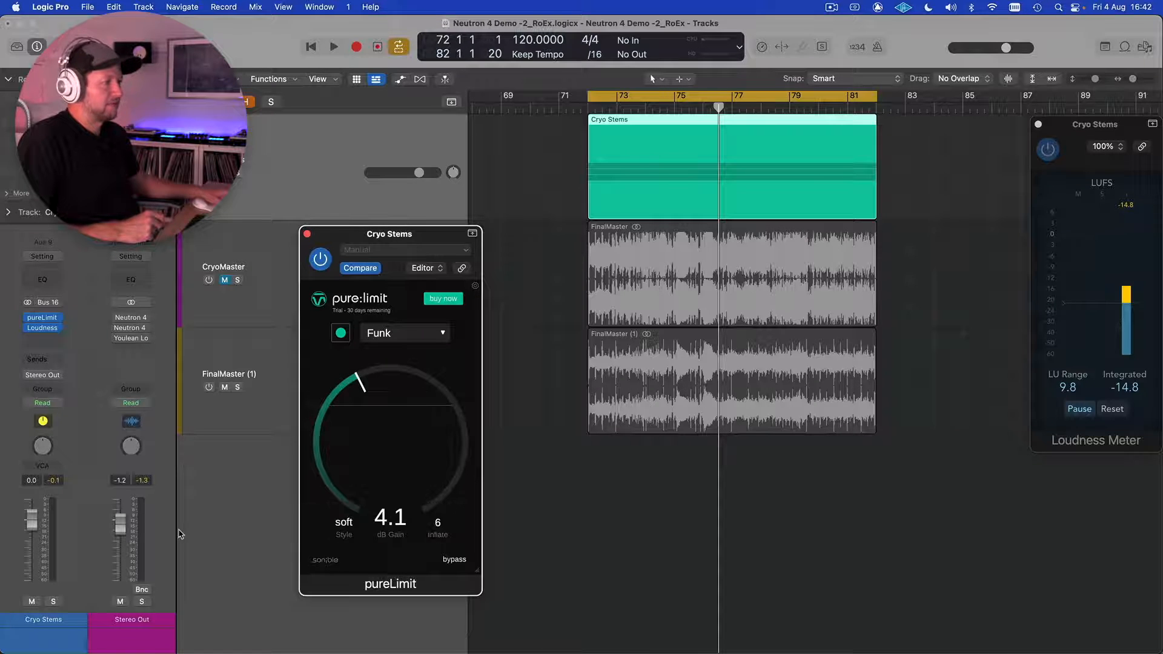
Lower the Stereo Out fader to -12.6 dB and set pureLimit's gain to 5.5 dB, auditioning the stems
{"action": "left_click_drag", "start_coordinate": [125, 528], "coordinate": [125, 556]}
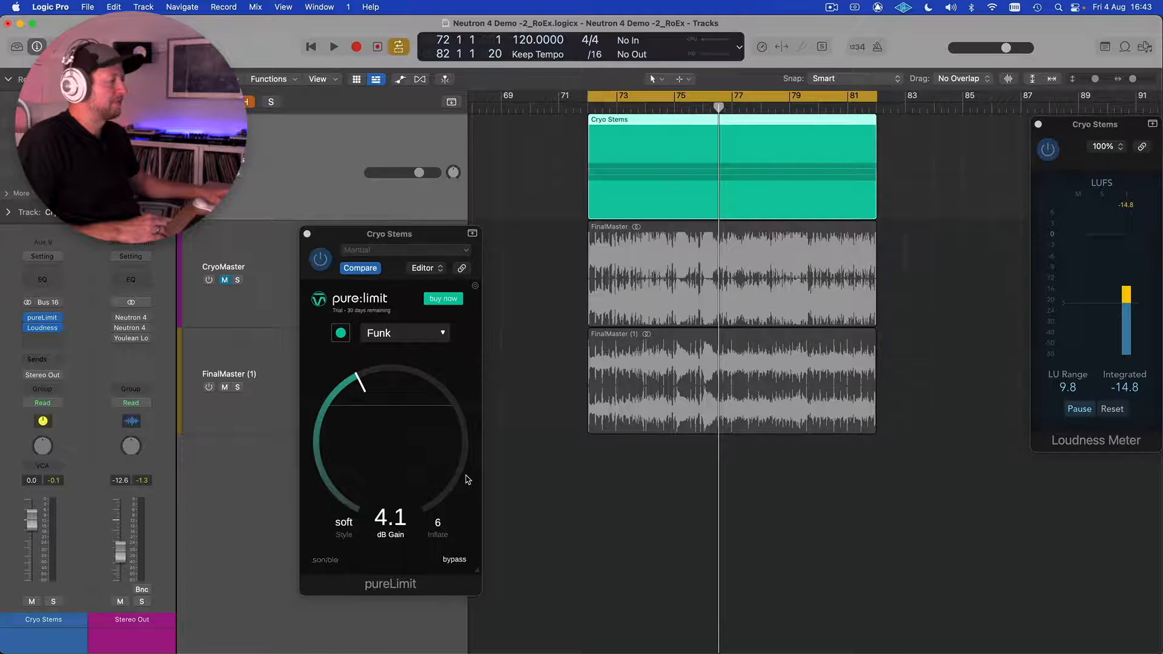
{"action": "left_click_drag", "start_coordinate": [389, 436], "coordinate": [394, 489]}
{"action": "key", "text": "space"}
{"action": "key", "text": "space"}
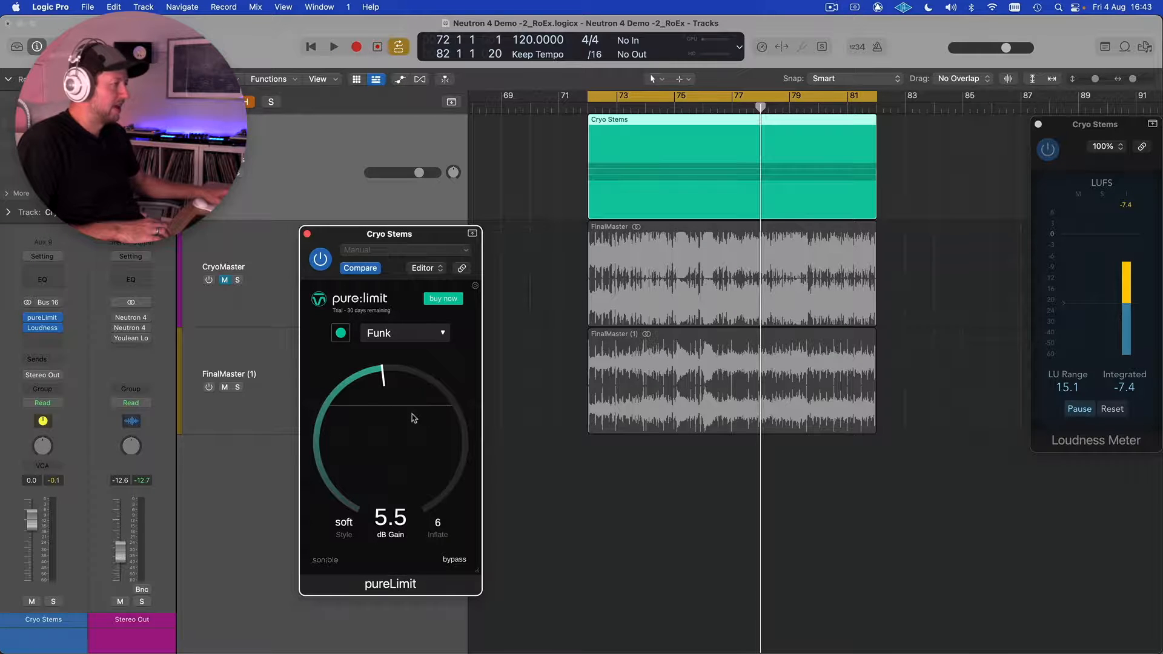
Play the stems while raising pureLimit's gain to 10.9 dB and its Inflate amount to 100
{"action": "key", "text": "space"}
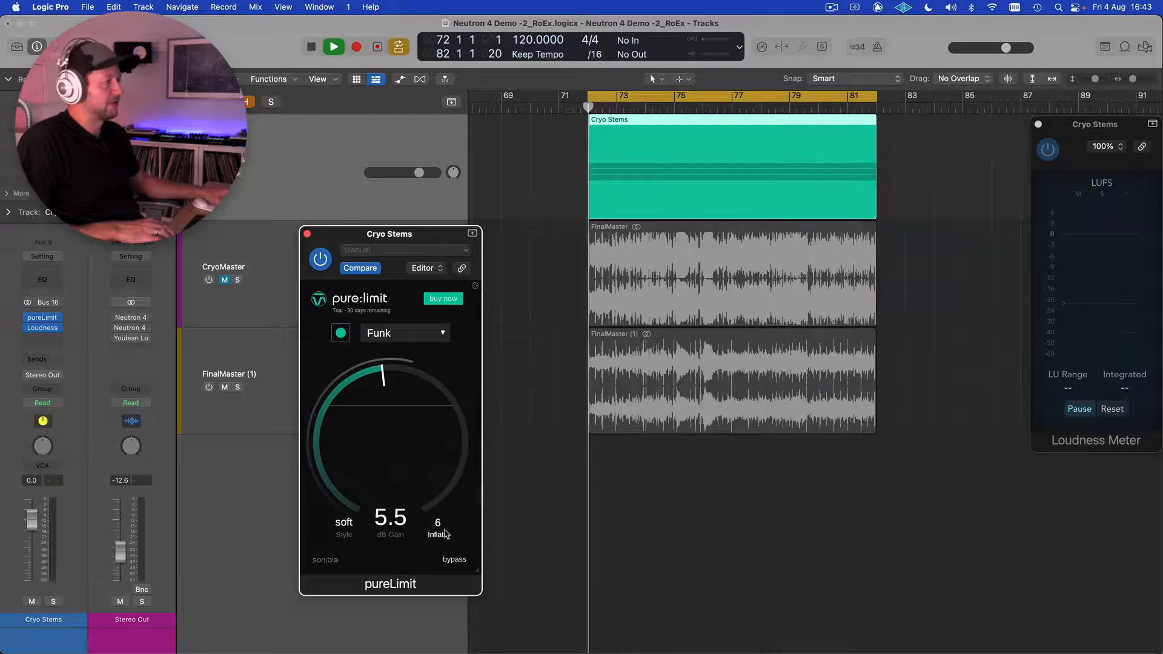
{"action": "left_click_drag", "start_coordinate": [410, 466], "coordinate": [394, 417]}
{"action": "left_click_drag", "start_coordinate": [441, 526], "coordinate": [445, 378]}
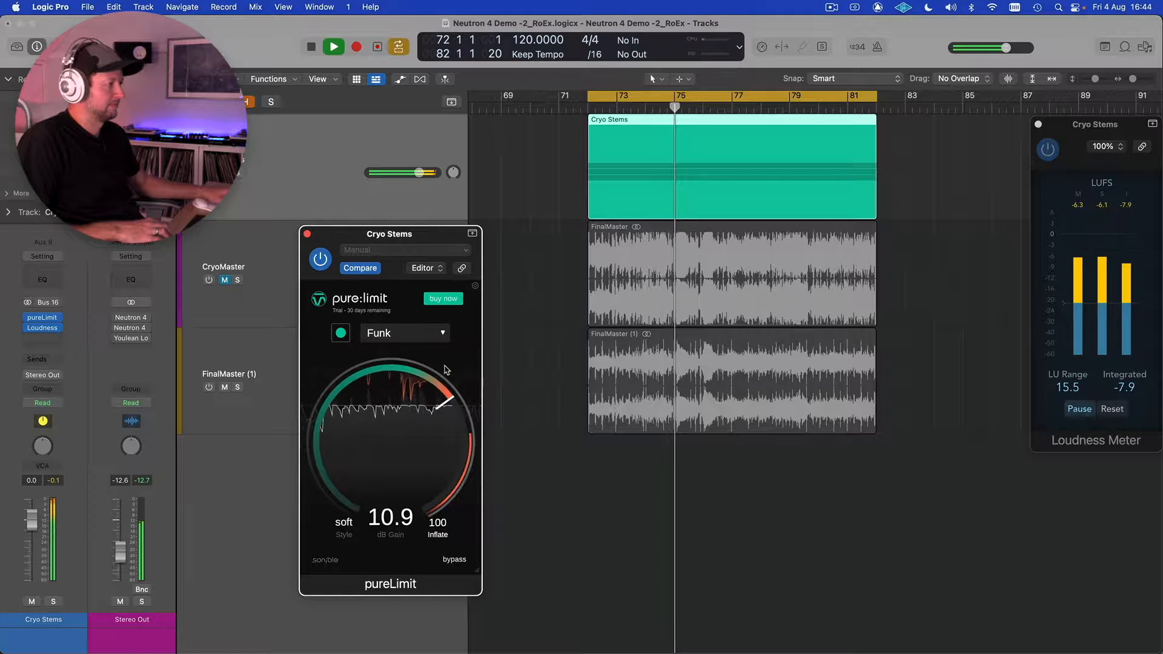
Set pureLimit's Inflate to 0 and its gain to 5.1 dB during playback, then stop the stems
{"action": "left_click_drag", "start_coordinate": [440, 519], "coordinate": [442, 554]}
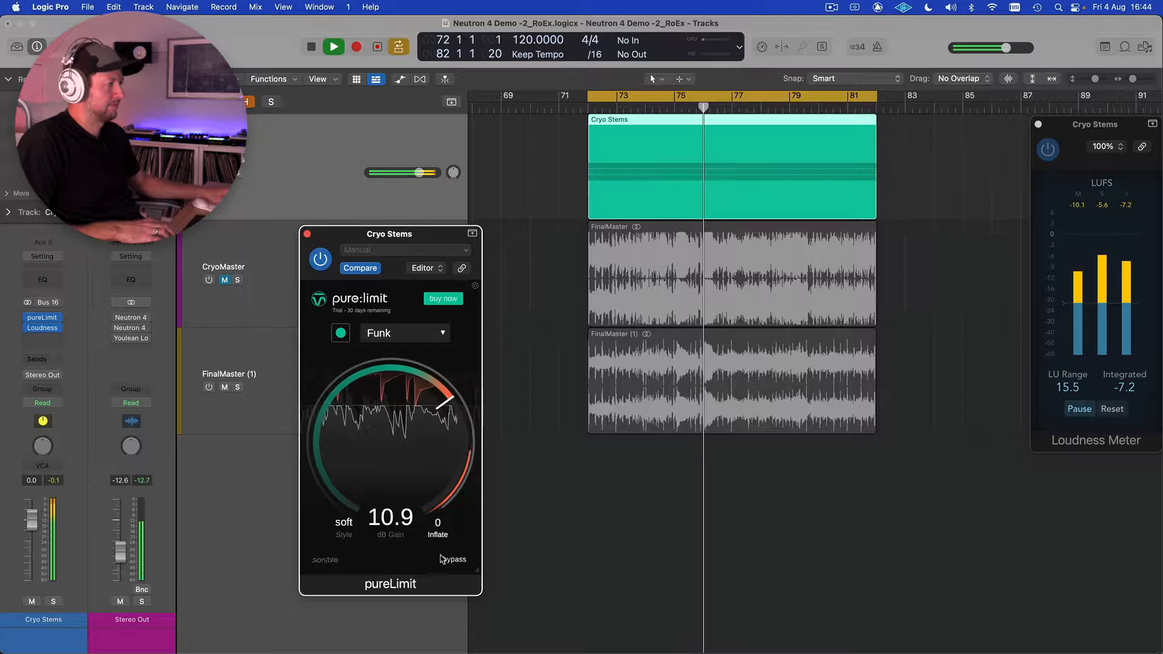
{"action": "left_click_drag", "start_coordinate": [392, 431], "coordinate": [394, 461]}
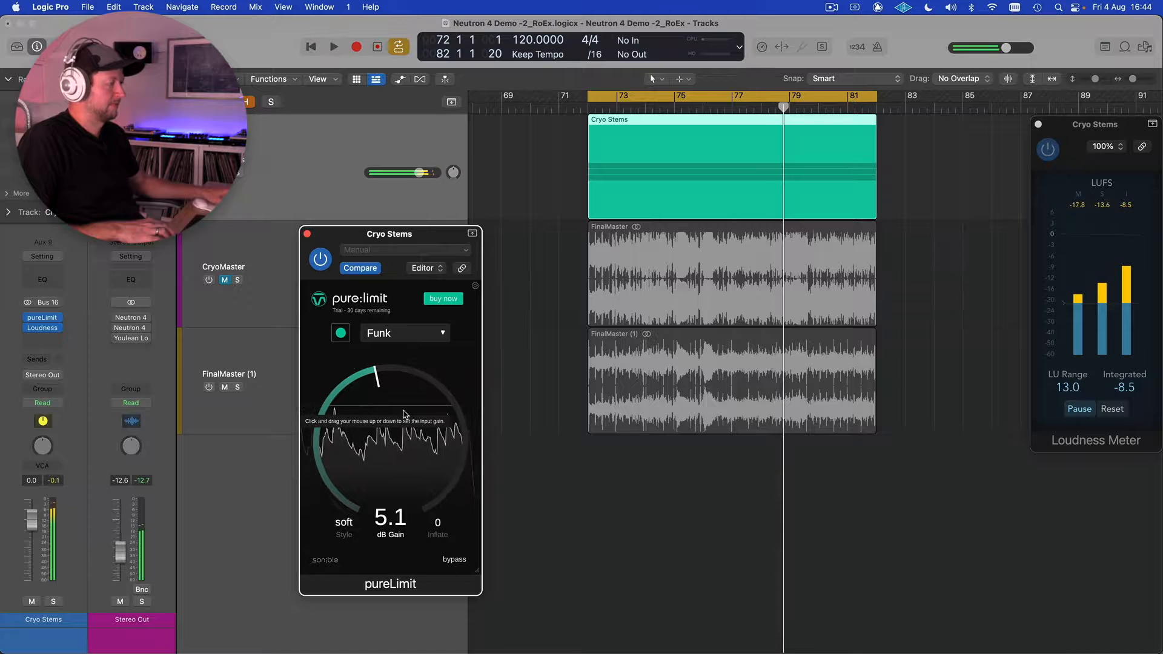
{"action": "key", "text": "space"}
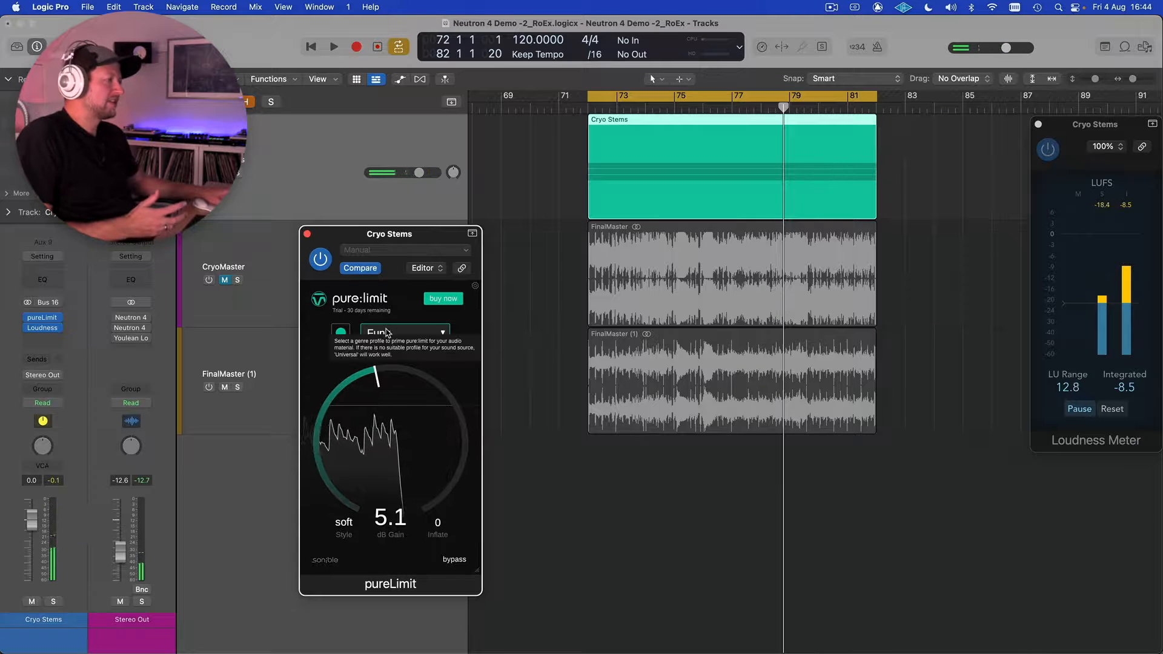